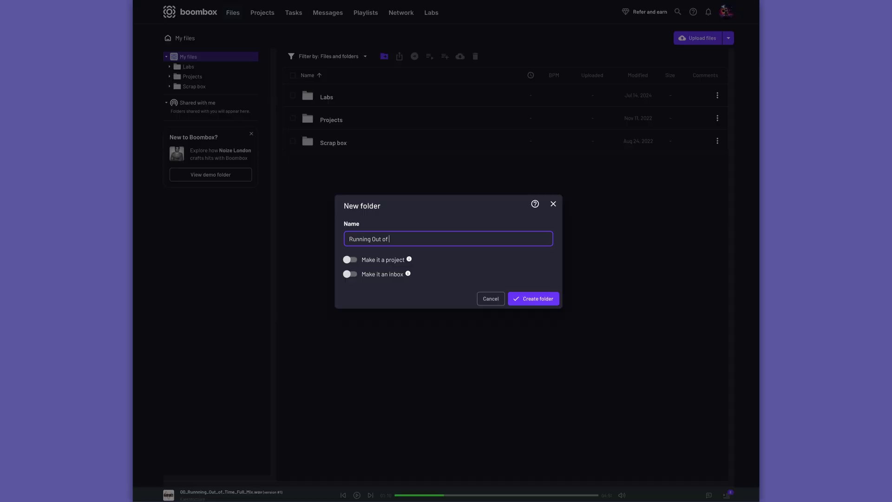
- Turn on the inbox option for the new folder, and browse the artist profiles in the Network section
left_click(355, 275)
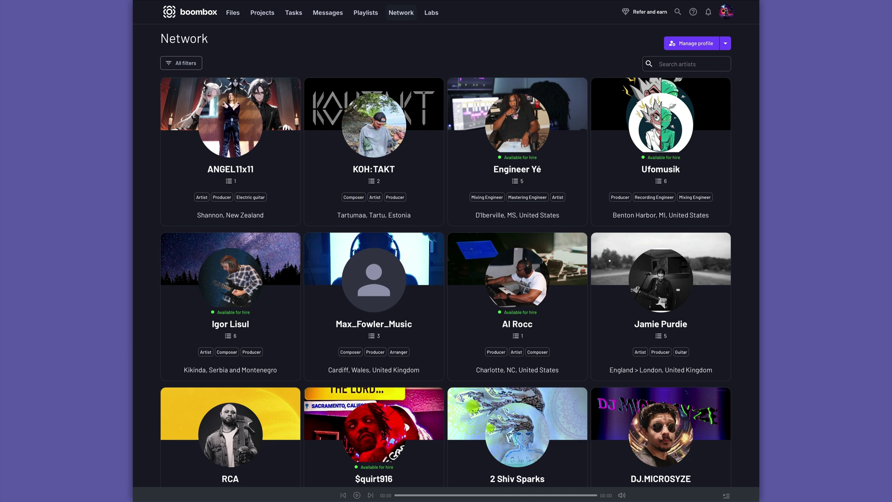
scroll(446, 255, "down", 3)
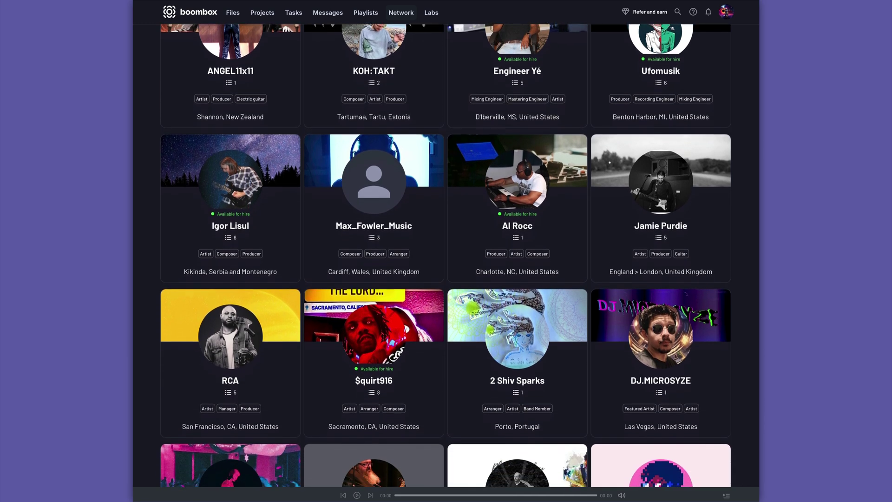
scroll(446, 256, "down", 3)
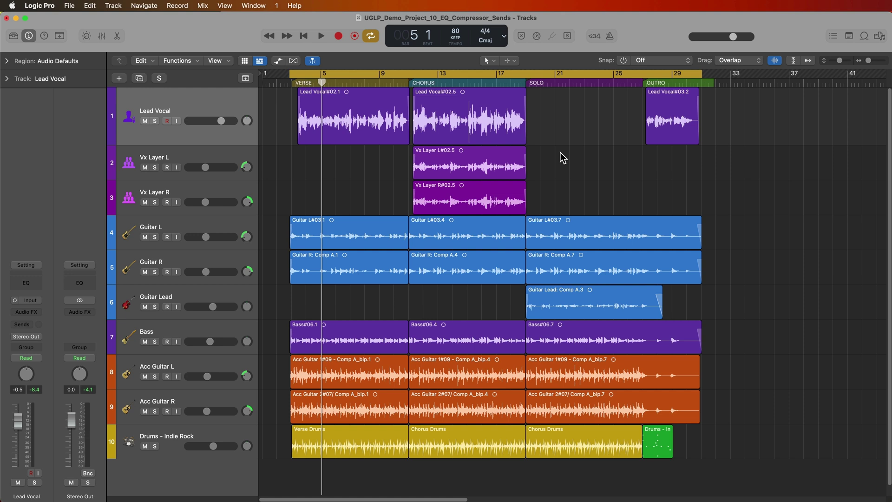
- Switch to Logic Pro, play the song, and return the playhead to the start of the verse with the mixer shown
key("space")
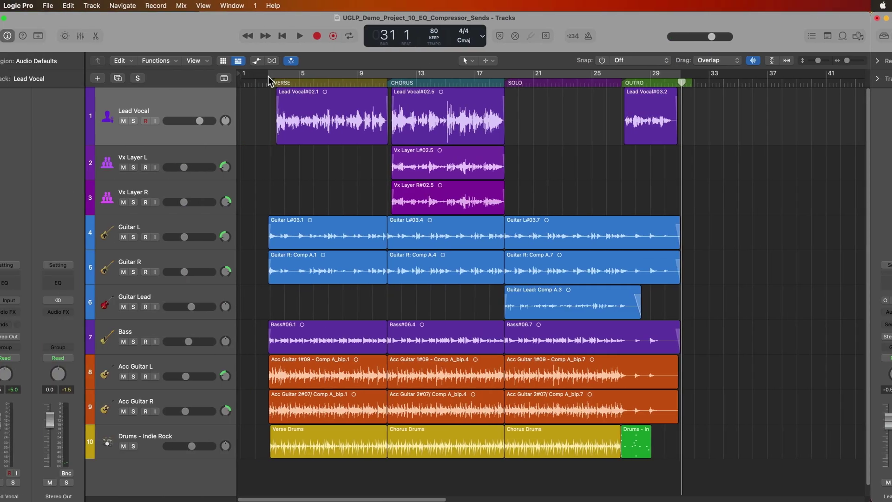
left_click(269, 80)
key("x")
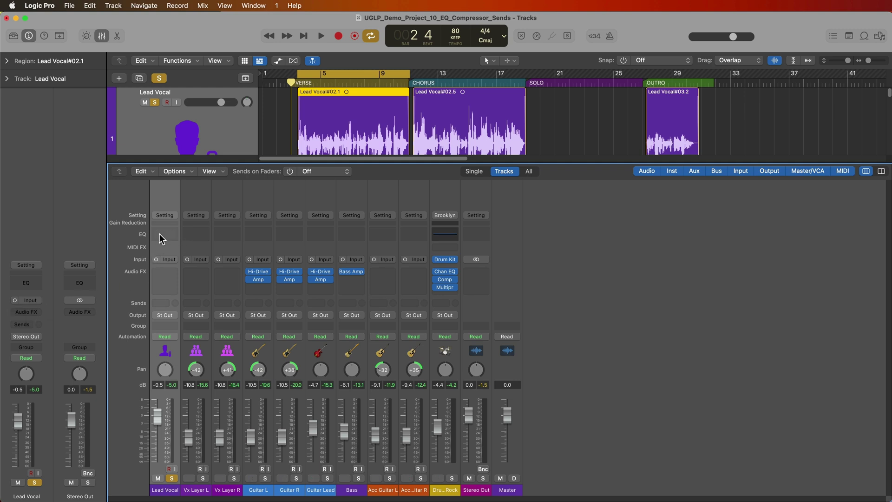
- Add a Channel EQ from the Lead Vocal channel's EQ display, close its window and remove the plug-in again
left_click(159, 239)
left_click(162, 273)
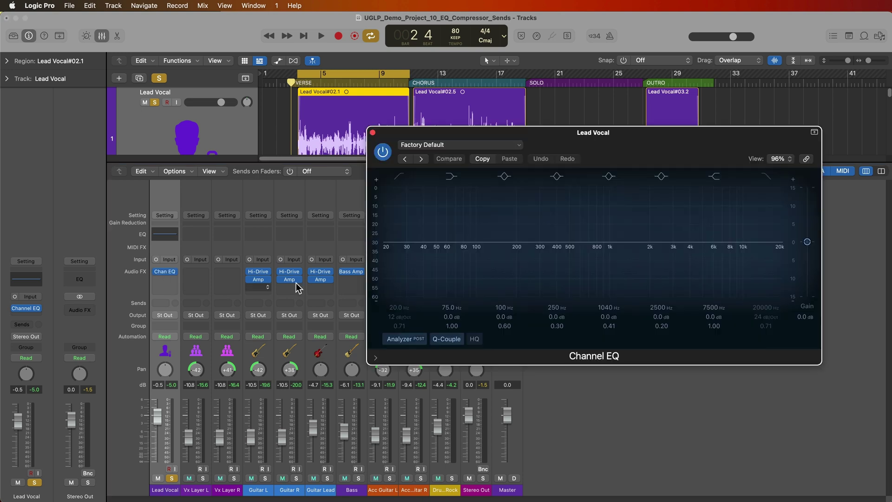
left_click(372, 133)
left_click(175, 272)
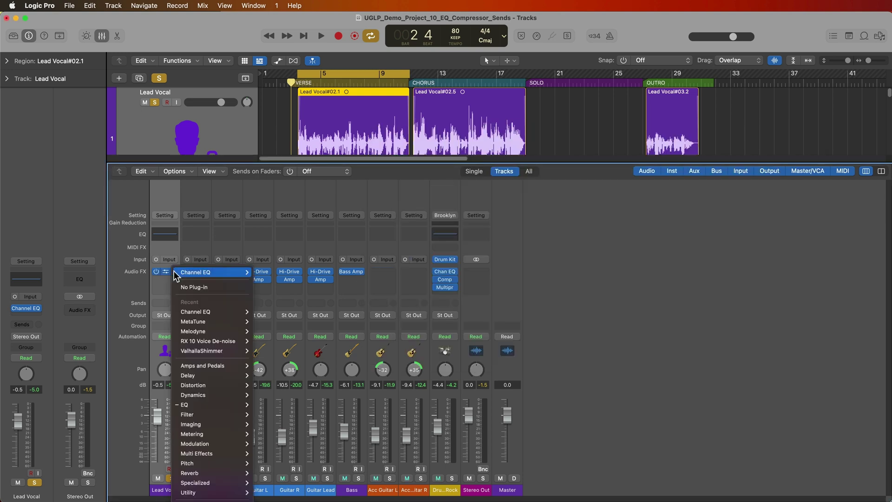
left_click(192, 287)
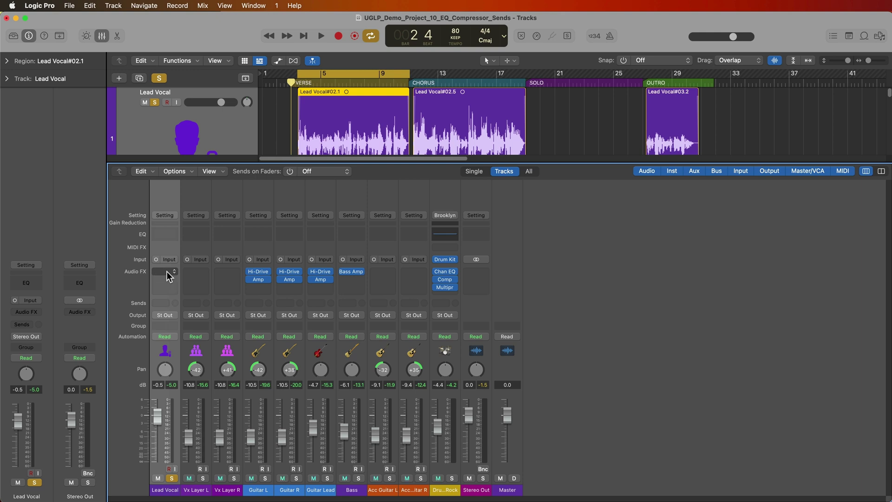
- Insert a mono Channel EQ in the Lead Vocal's first audio effect slot and hide the mixer
left_click(167, 273)
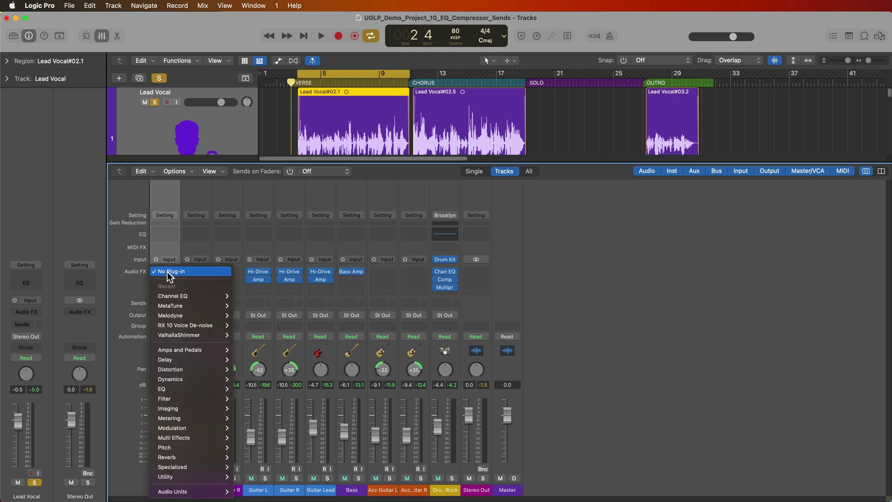
mouse_move(194, 389)
mouse_move(254, 389)
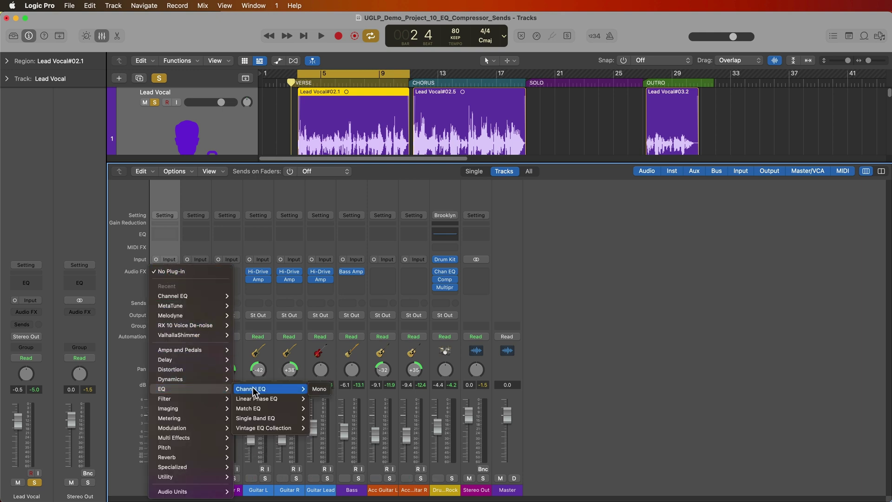
left_click(319, 389)
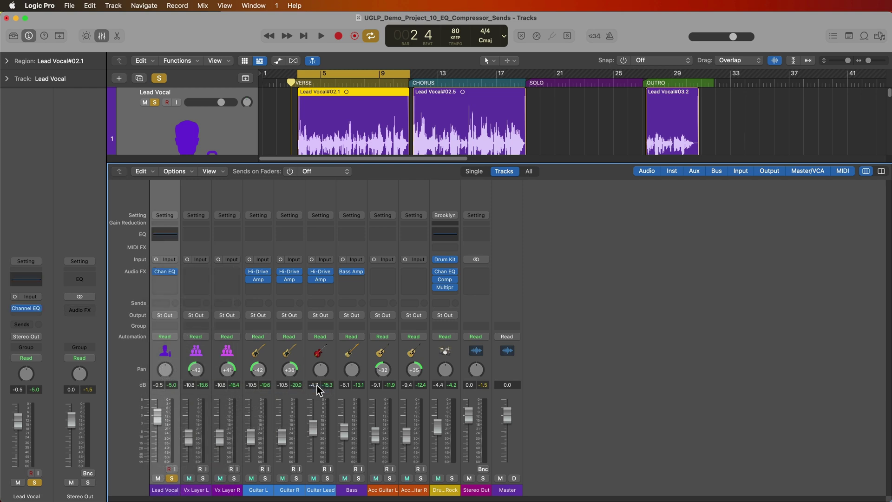
key("x")
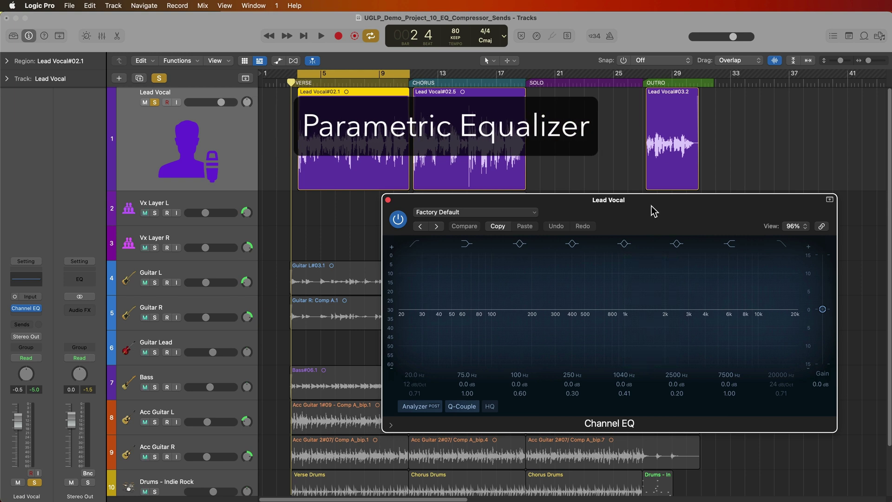
- Try an EQ curve with boosts of 4.1 dB at 183 and 1500 Hz, +3.7 dB at 8750 Hz and -3.8 dB at 85 Hz
left_click_drag(622, 308, 653, 279)
left_click_drag(623, 393, 623, 362)
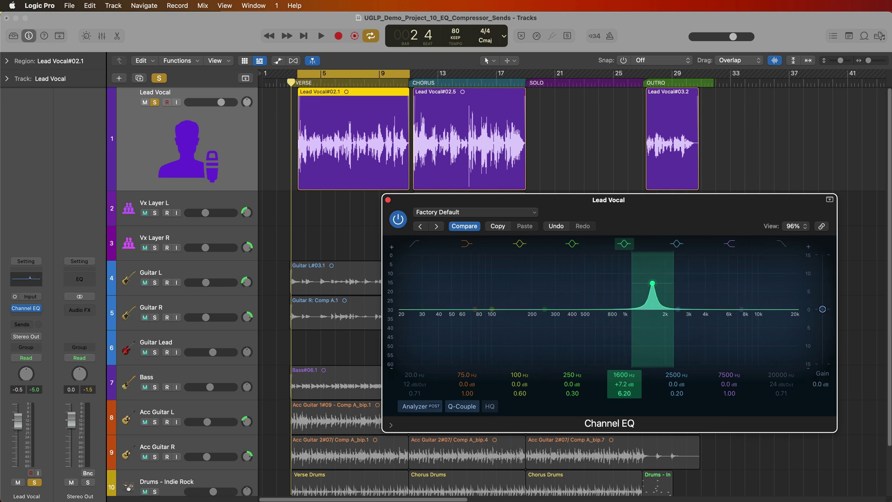
mouse_move(653, 284)
left_mouse_down()
mouse_move(611, 367)
mouse_move(619, 311)
mouse_move(648, 295)
left_mouse_up()
left_click_drag(588, 305, 533, 298)
left_click_drag(723, 308, 746, 292)
left_click_drag(474, 309, 482, 316)
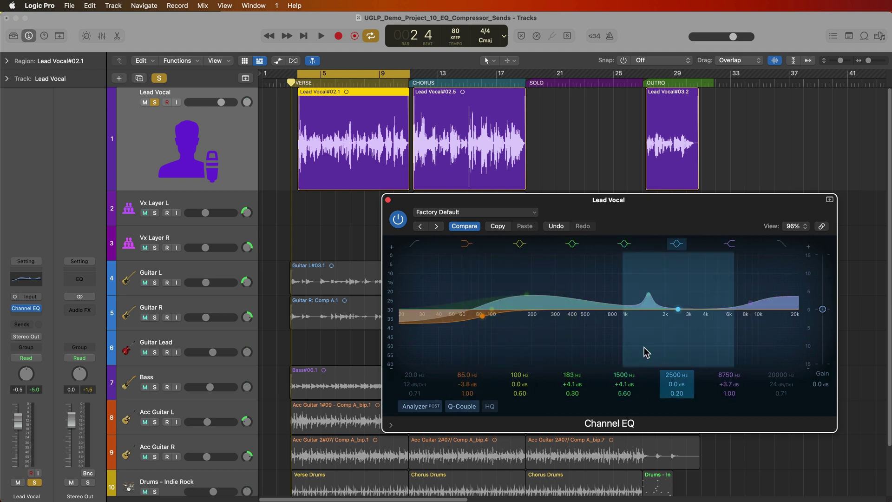
- Recall the Channel EQ's default setting to flatten all bands
left_click(487, 213)
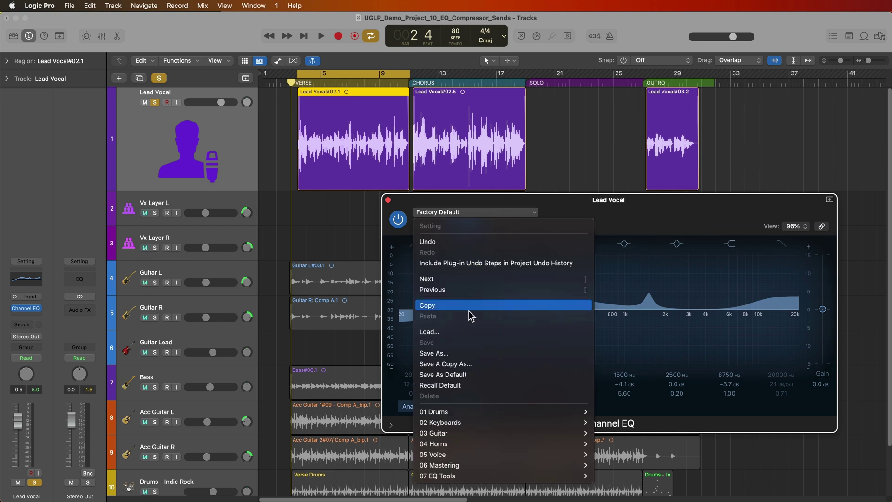
left_click(467, 385)
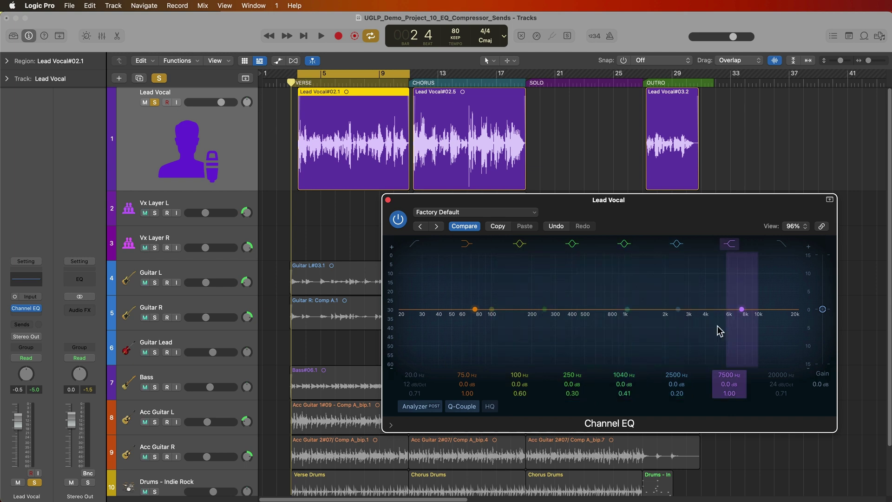
- Reposition the Channel EQ window and try display sizes of 50% and 100%
left_click_drag(719, 204, 609, 144)
left_click(691, 168)
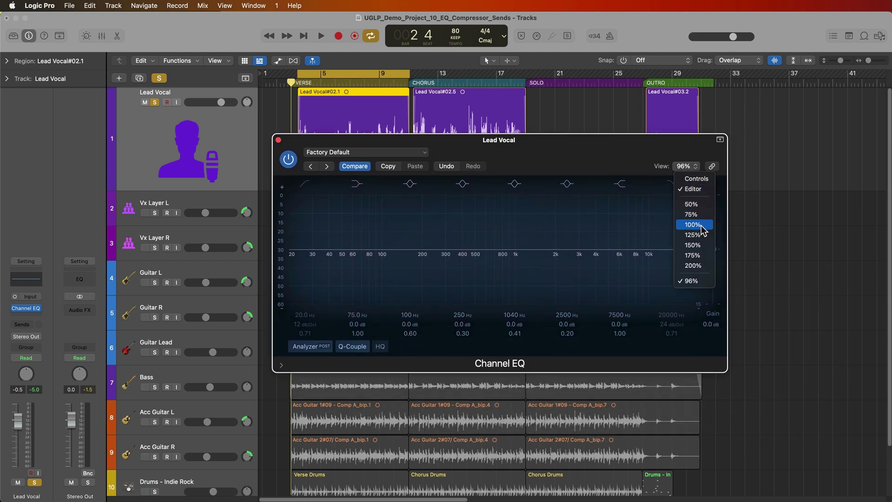
left_click(701, 206)
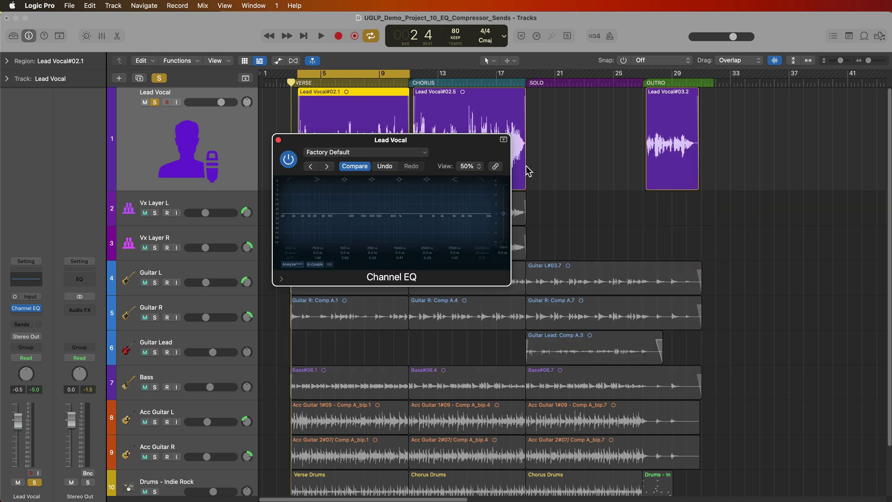
left_click(476, 167)
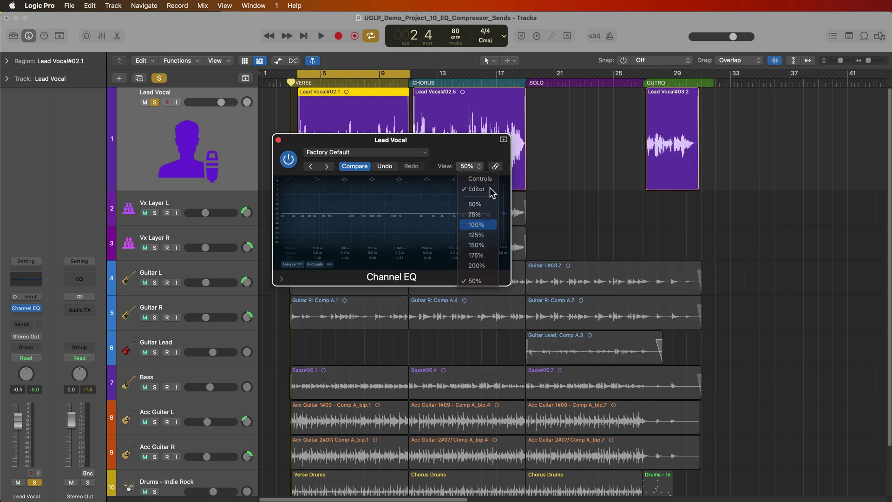
left_click(476, 224)
- Enlarge the Channel EQ window to 150% and move it so the whole plug-in fits over the tracks
left_click(703, 168)
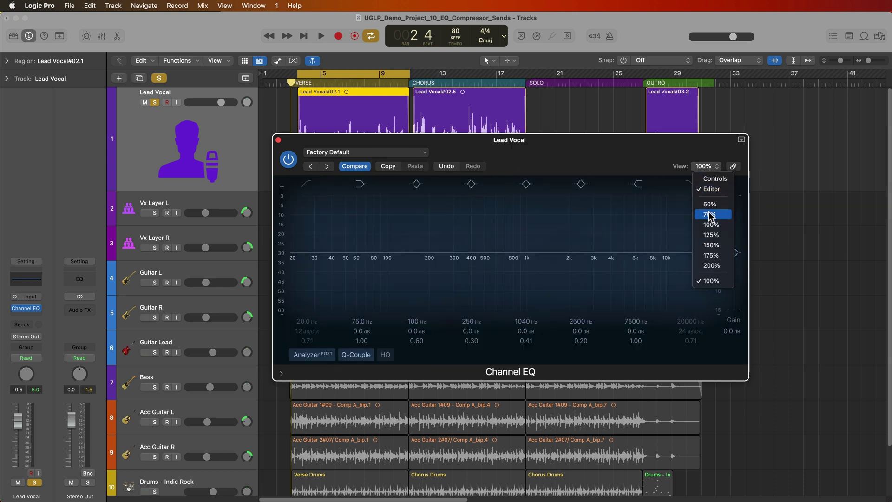
left_click(714, 243)
left_click_drag(632, 148, 478, 113)
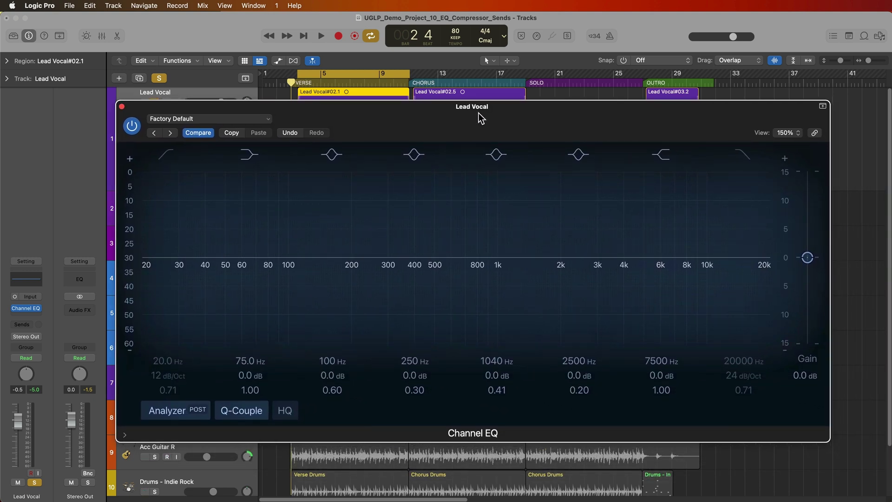
- Toggle the EQ's analyzer off and back on, and play the soloed vocal to view its live frequency spectrum
mouse_move(421, 205)
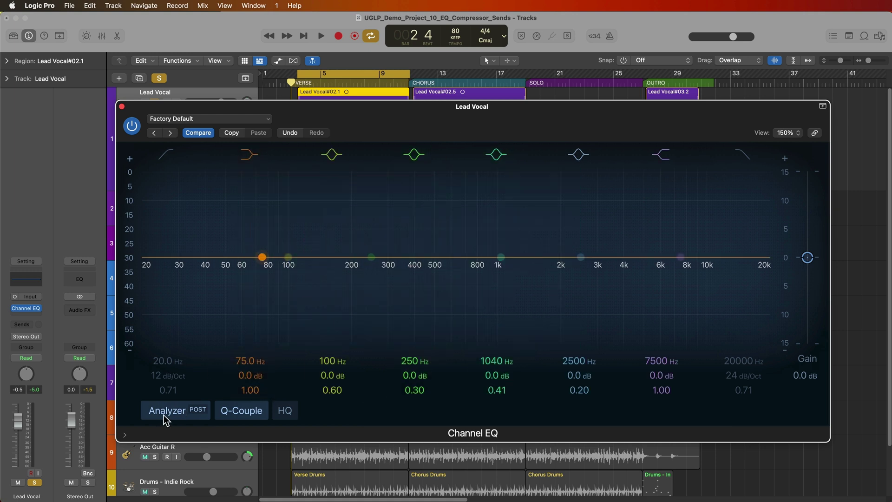
left_click(170, 414)
left_click(165, 416)
left_click(163, 415)
left_click(163, 415)
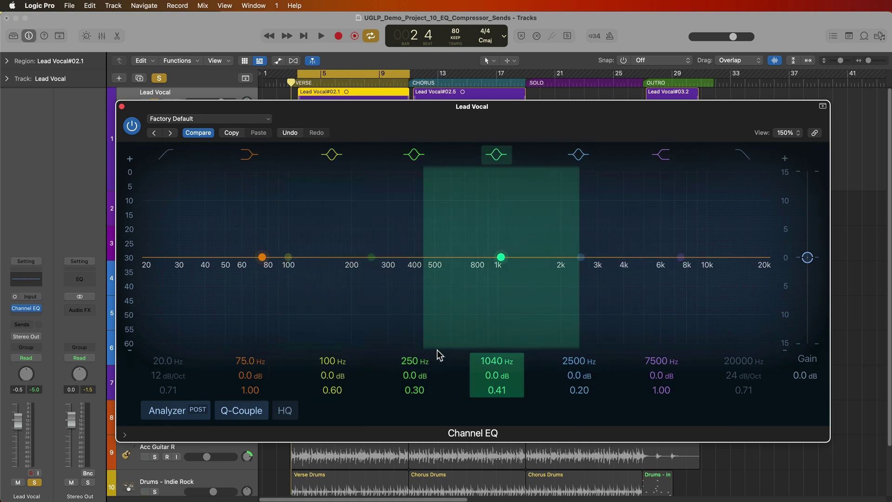
key("space")
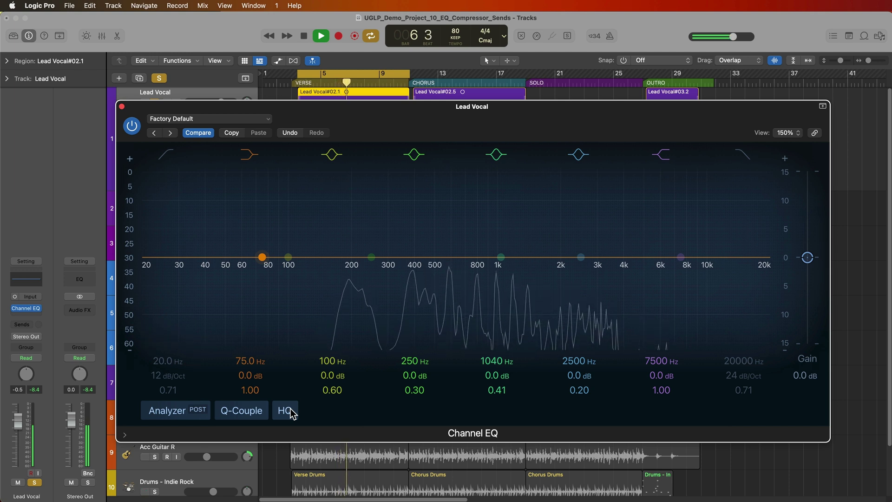
key("space")
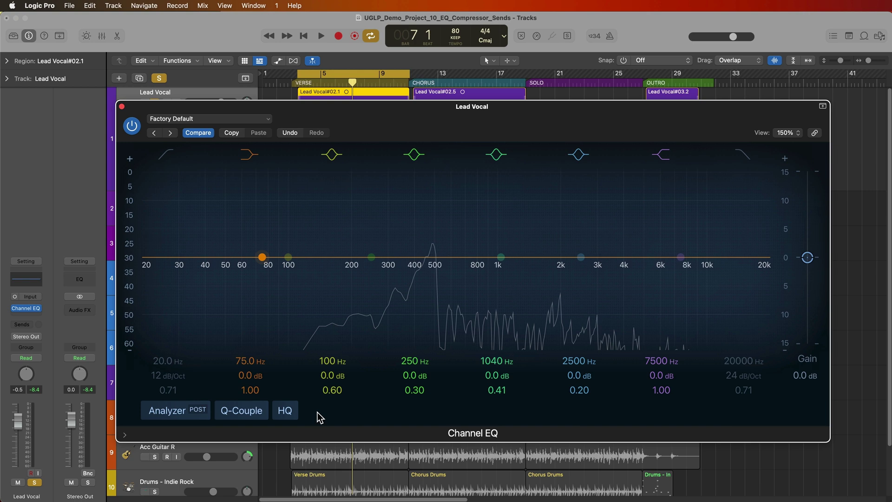
- Check the I/O buffer size choices in the audio device settings and close the settings without changing them
left_click(45, 9)
mouse_move(51, 35)
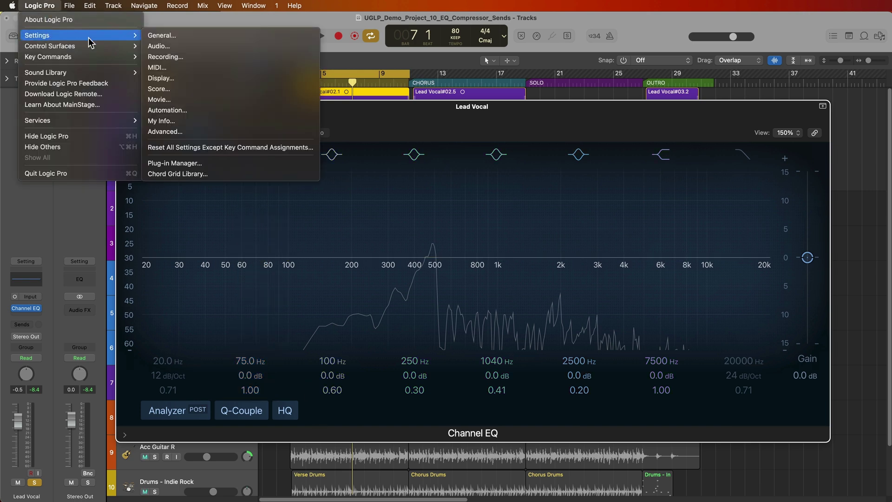
left_click(182, 41)
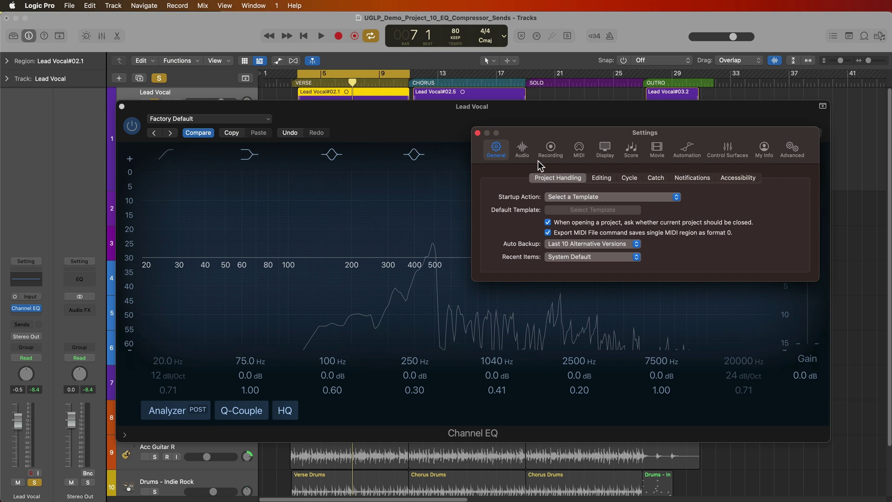
left_click(524, 149)
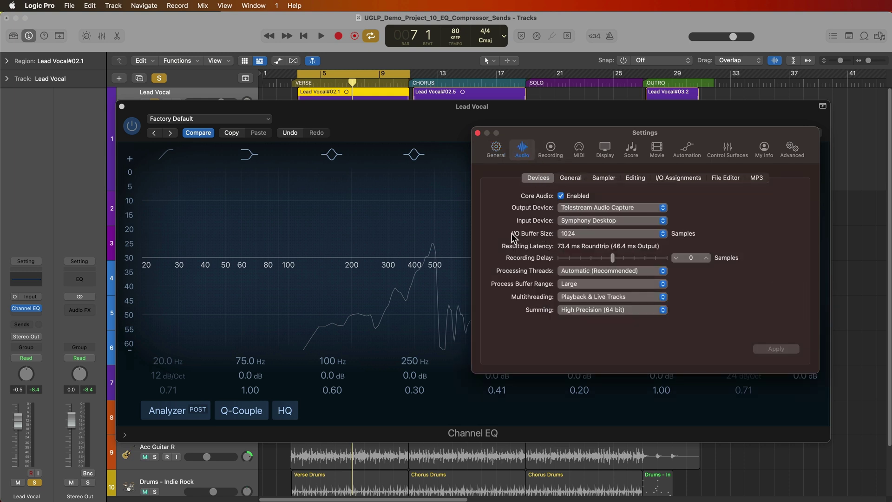
left_click(594, 236)
left_click(721, 225)
left_click(477, 133)
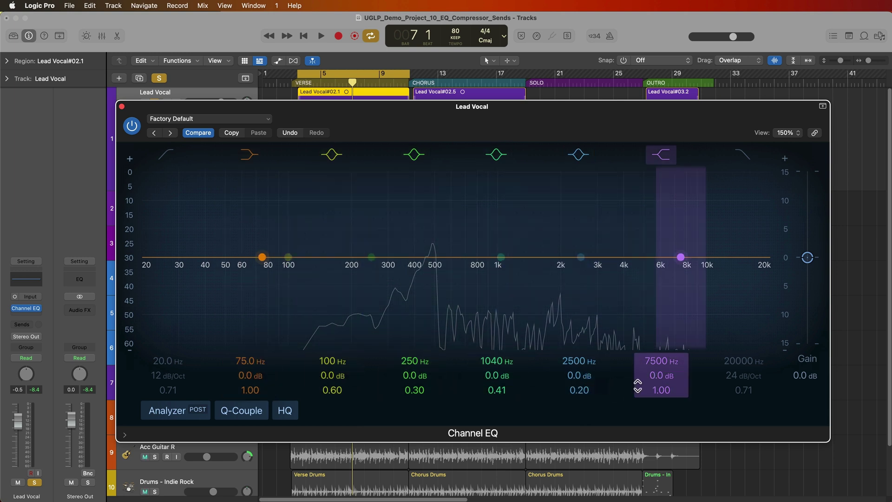
- Boost the sixth EQ band by about 7.2 dB at about 2040 Hz
left_click_drag(580, 257, 563, 220)
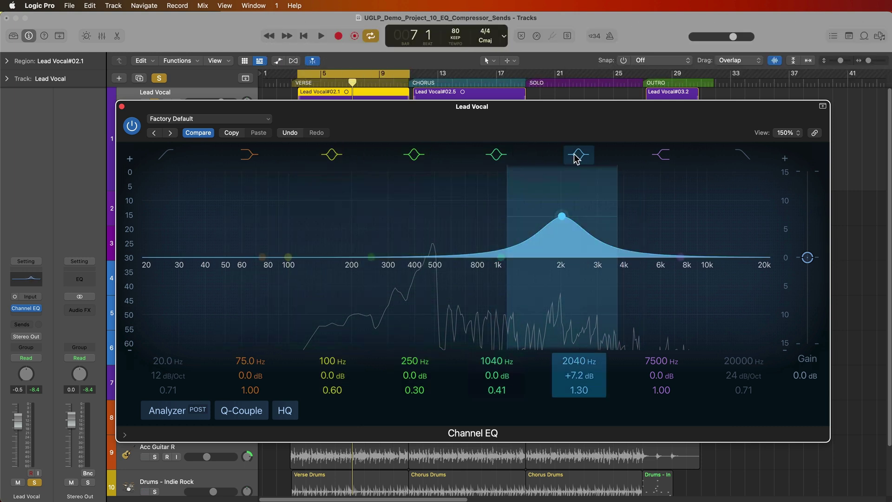
- Bypass the four bell-shaped EQ bands one after another and re-enable them all
left_click(576, 157)
left_click(583, 158)
left_click(584, 158)
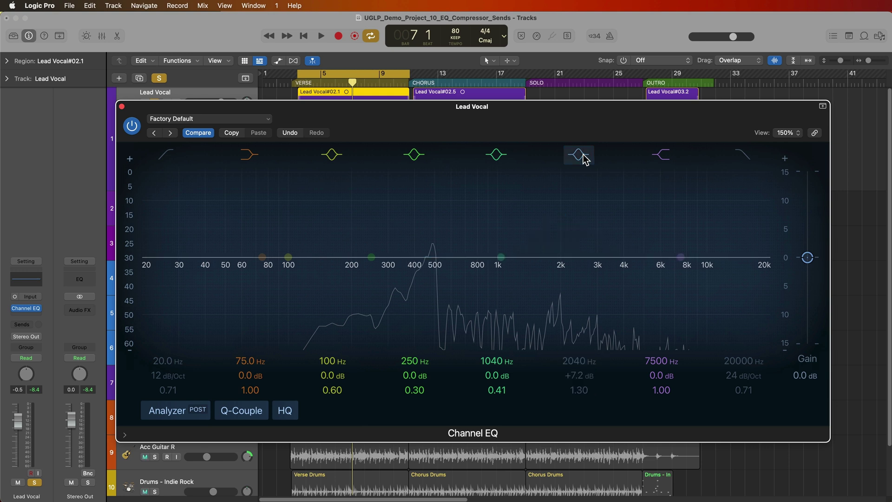
left_click(493, 155)
left_click(419, 156)
left_click(334, 155)
left_click(334, 156)
left_click(413, 156)
left_click(496, 155)
left_click(579, 155)
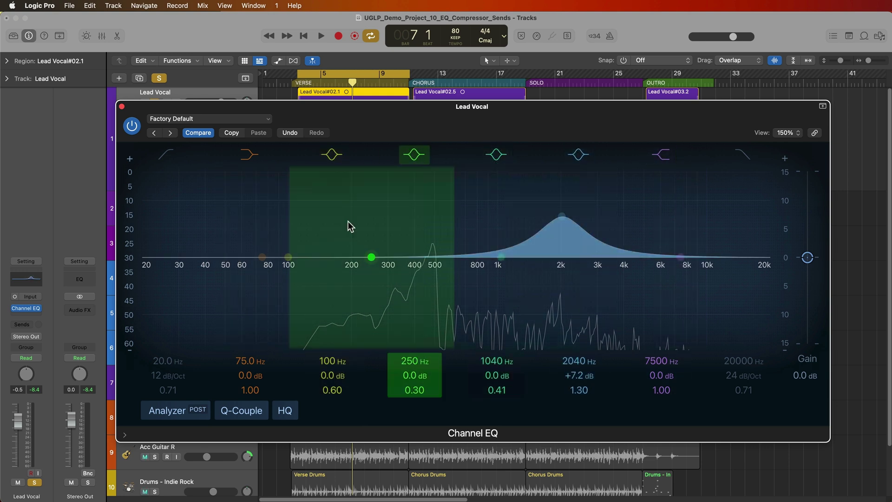
- Raise the low shelf by about 8.9 dB at 230 Hz and the high shelf by about 8.8 dB at 7000 Hz
left_click_drag(264, 235, 375, 191)
mouse_move(357, 231)
left_mouse_down()
mouse_move(367, 232)
mouse_move(348, 256)
mouse_move(345, 284)
mouse_move(364, 232)
left_mouse_up()
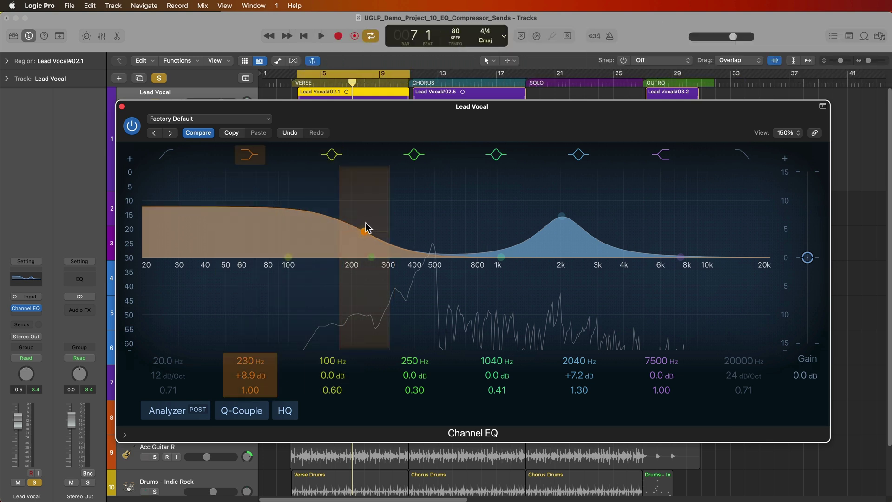
left_click_drag(681, 257, 679, 201)
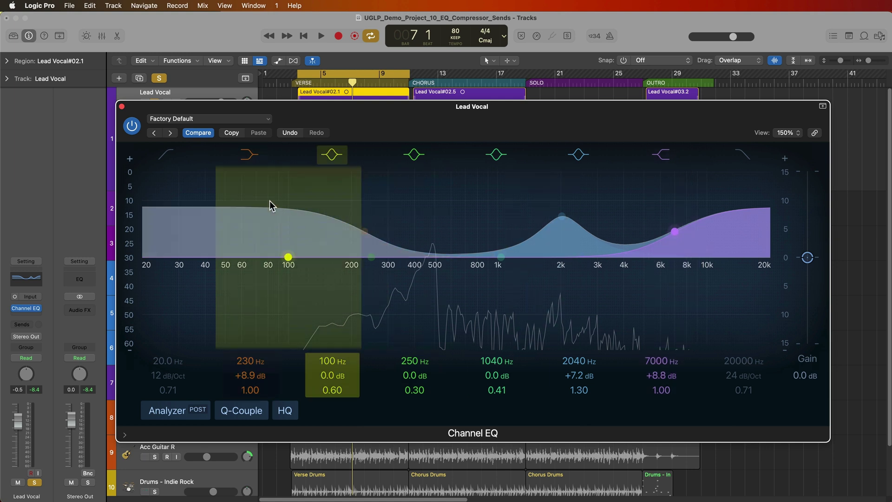
- Bypass the low shelf and lower the high shelf to about -2.1 dB at 5850 Hz
left_click(249, 154)
left_click_drag(681, 236, 659, 312)
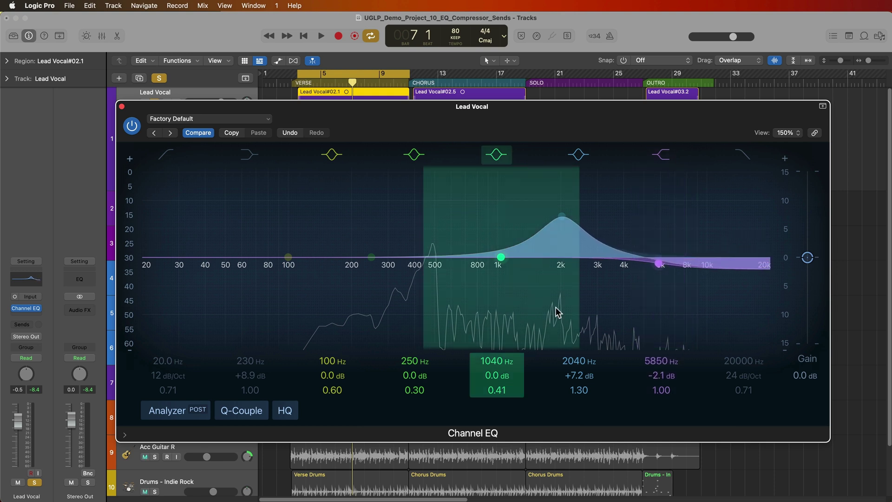
- Bypass the high shelf and the sixth bell band, and enable the low-pass filter
left_click(661, 155)
left_click(578, 154)
left_click(738, 159)
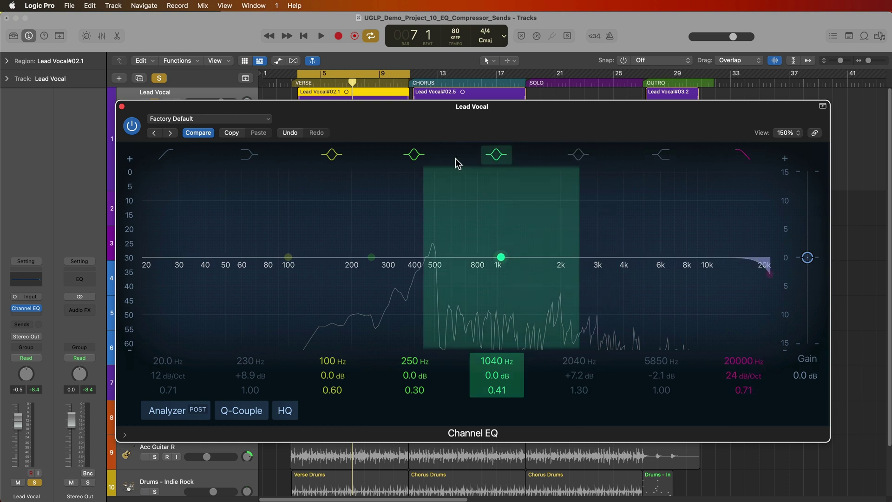
- Enable the high-pass filter with its cutoff at about 145 Hz and lower the low-pass cutoff to about 4380 Hz
left_click(167, 156)
left_click_drag(166, 353, 212, 347)
left_click_drag(743, 360, 743, 388)
left_click_drag(168, 360, 168, 379)
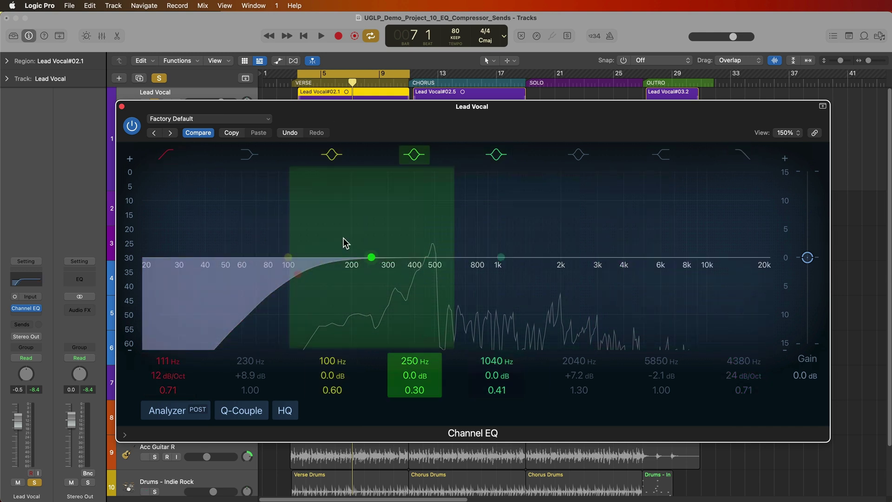
left_click_drag(168, 360, 168, 353)
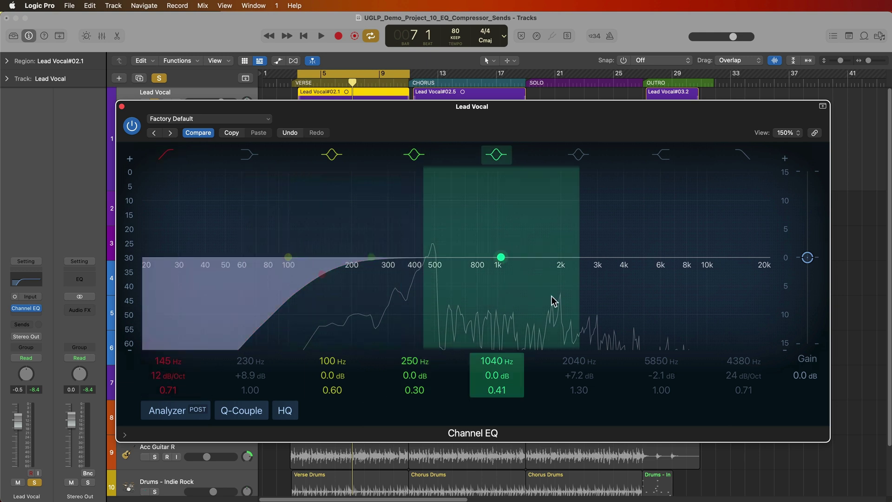
- Sweep the high-pass cutoff up to about 870 Hz and back down to about 91 Hz before bypassing the filter
left_click_drag(325, 277, 485, 273)
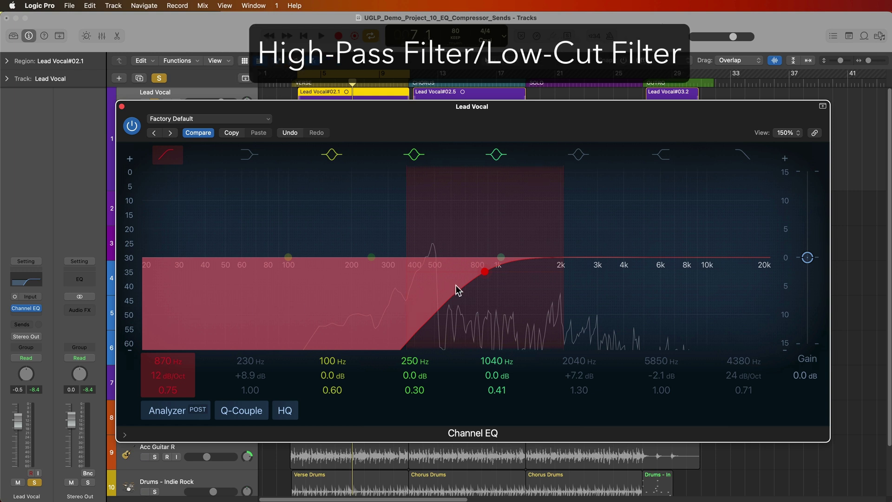
mouse_move(483, 271)
left_mouse_down()
mouse_move(278, 266)
mouse_move(265, 275)
left_mouse_up()
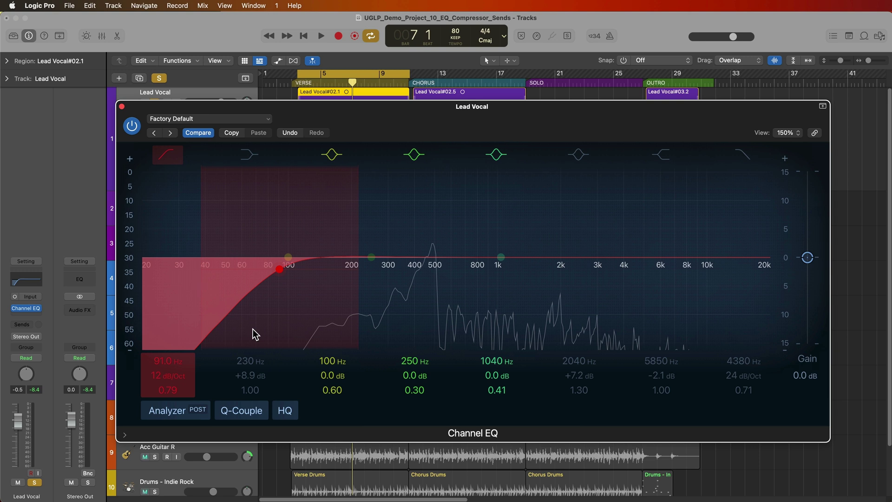
left_click(166, 154)
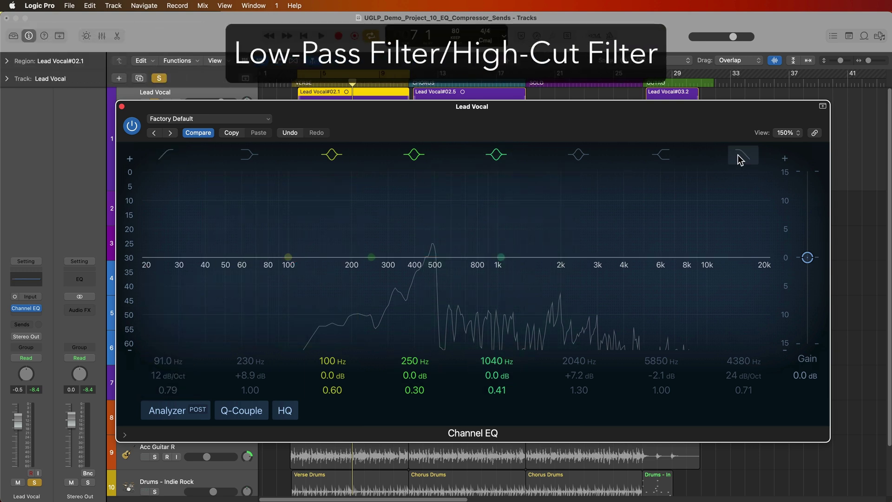
- Enable the low-pass filter and sweep its cutoff down to about 1740 Hz and back up to about 8100 Hz
left_click(740, 160)
left_click_drag(740, 358, 738, 371)
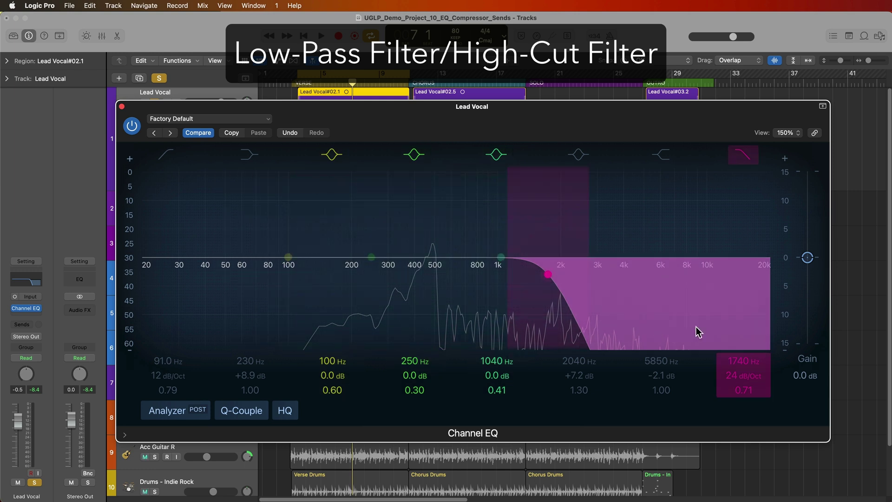
left_click_drag(550, 277, 676, 274)
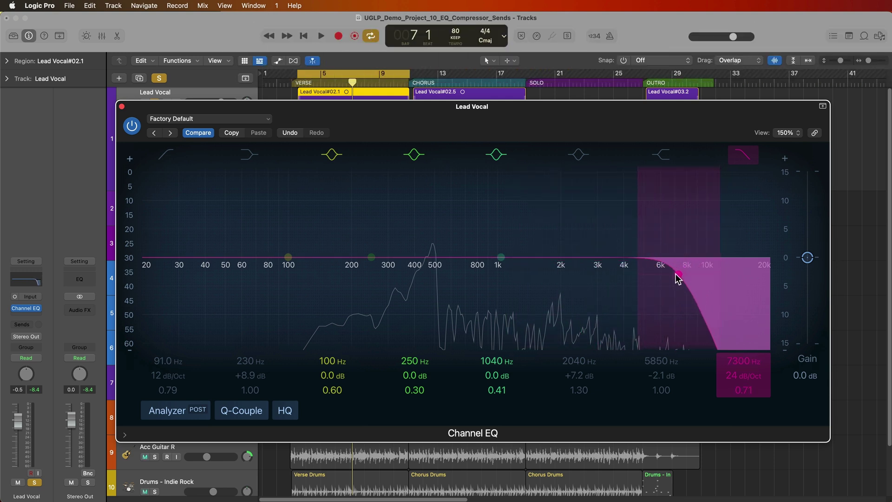
mouse_move(678, 275)
left_mouse_down()
mouse_move(470, 258)
mouse_move(589, 244)
mouse_move(742, 262)
mouse_move(490, 272)
mouse_move(538, 242)
mouse_move(697, 247)
mouse_move(689, 279)
left_mouse_up()
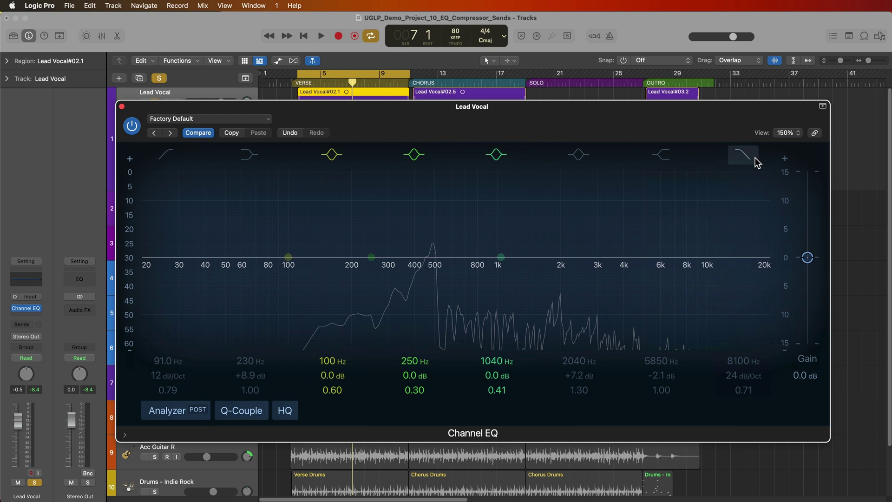
- Re-enable the bypassed EQ bands, including the high-pass filter, sixth band, high shelf and low-pass filter
left_click(166, 154)
left_click(579, 154)
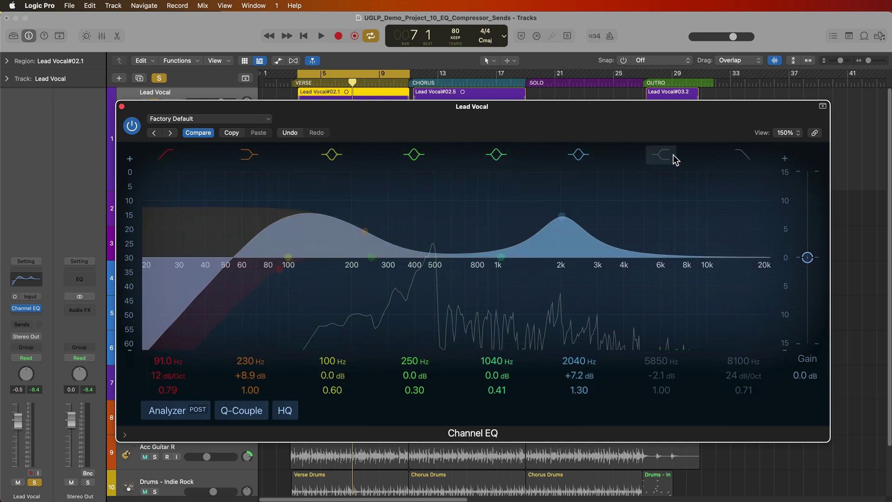
left_click(662, 154)
left_click(742, 154)
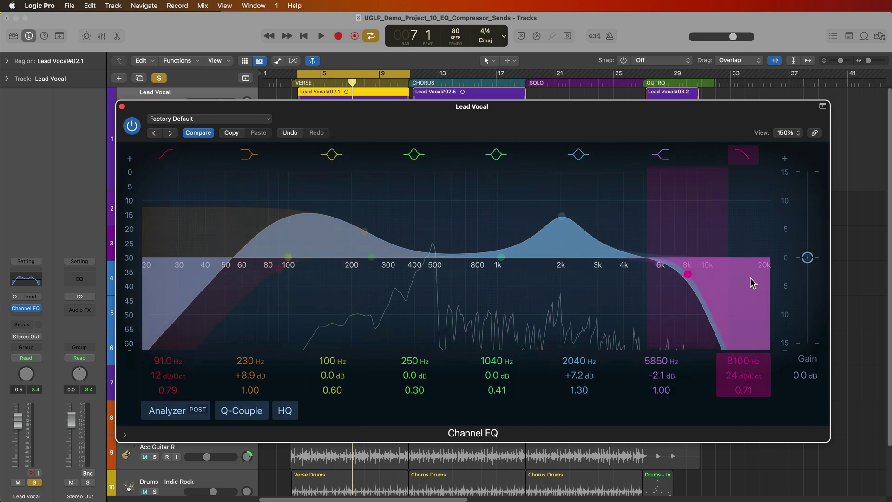
- Recall the default Channel EQ setting and enable the high-pass filter
left_click(262, 119)
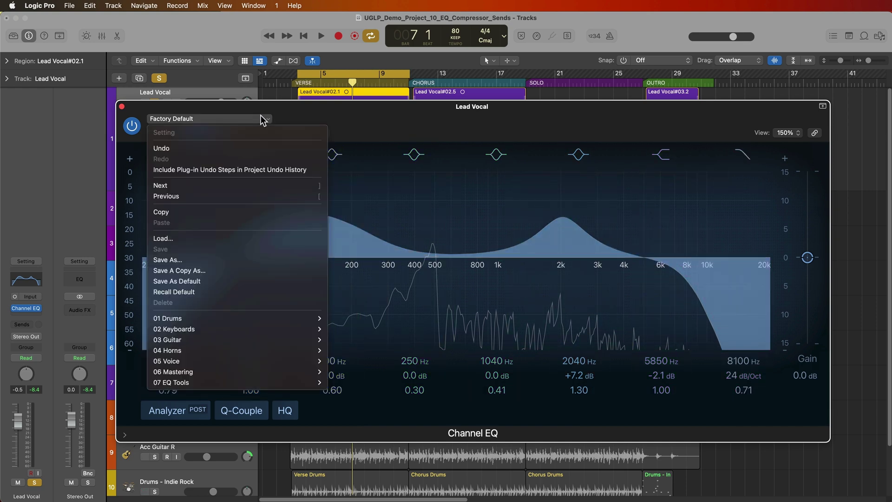
left_click(238, 292)
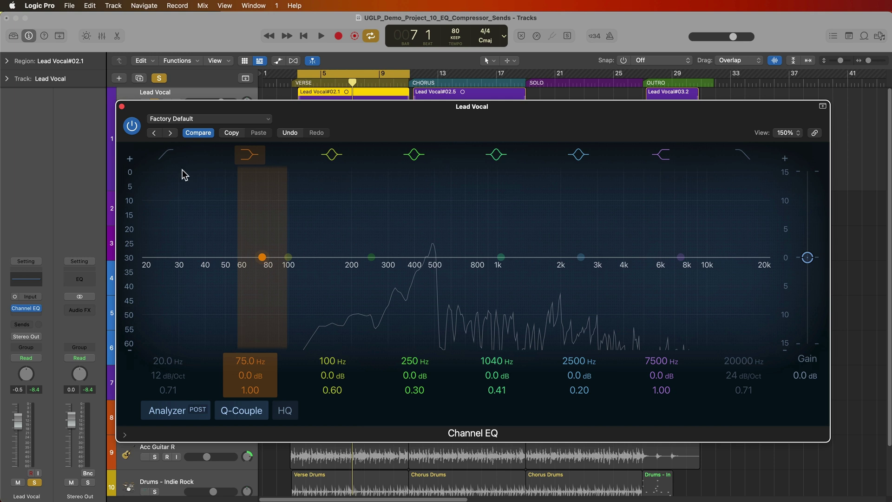
left_click(172, 154)
left_click(173, 154)
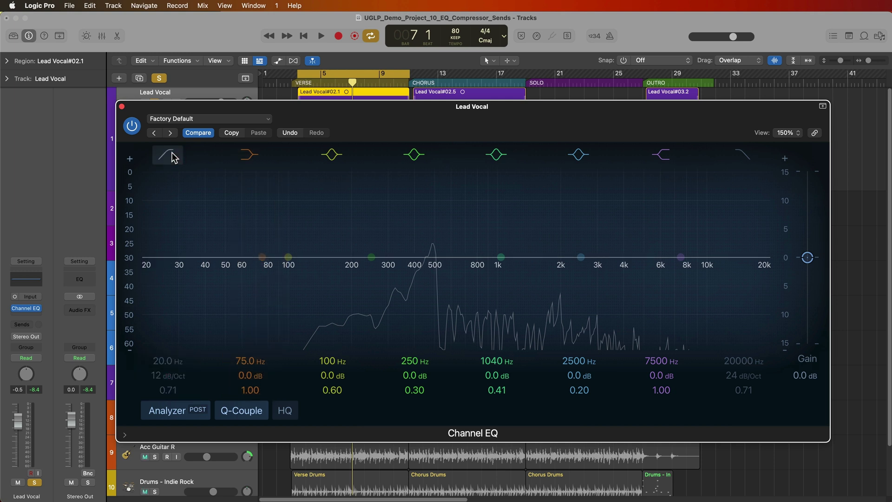
left_click(170, 157)
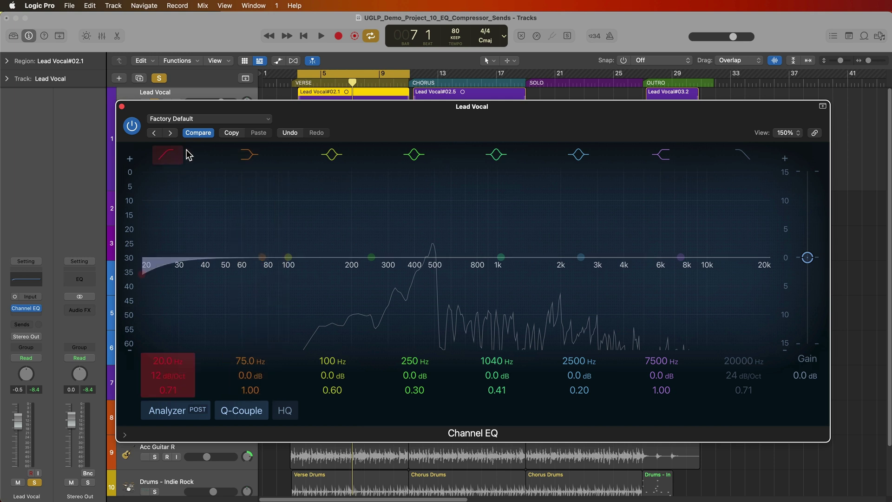
- Adjust the high-pass filter's cutoff frequency to about 48.6 Hz
left_click(171, 358)
left_click(167, 362)
left_click_drag(168, 362, 167, 344)
mouse_move(260, 274)
left_mouse_down()
mouse_move(206, 274)
mouse_move(223, 274)
left_mouse_up()
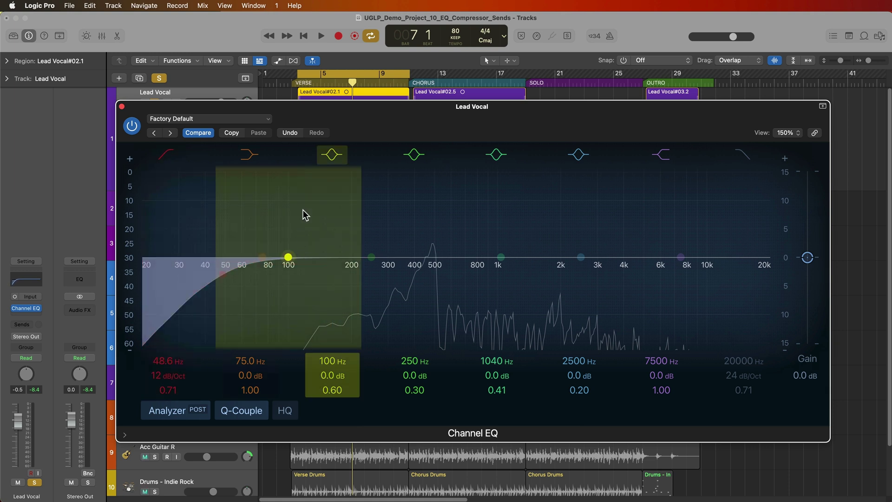
- Boost the third band by about 6.9 dB at 392 Hz and the high shelf by about 6.9 dB at 5600 Hz
left_click_drag(288, 256, 372, 218)
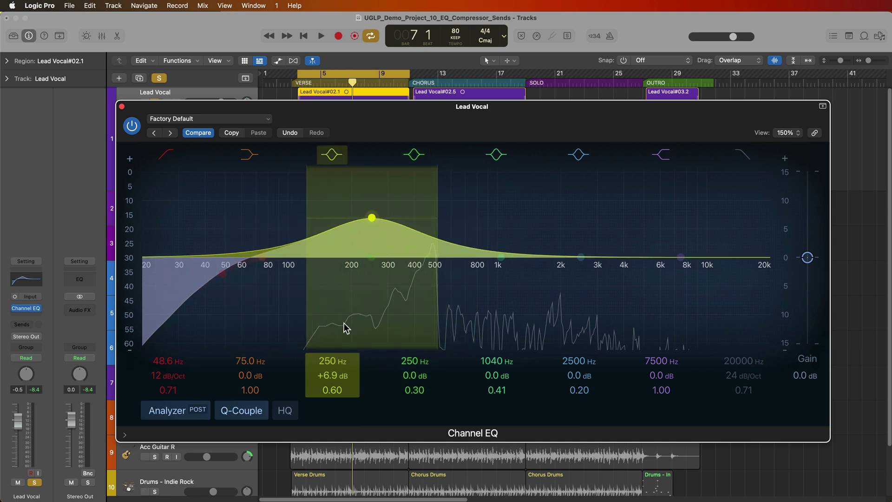
mouse_move(326, 357)
left_mouse_down()
mouse_move(326, 366)
mouse_move(325, 353)
left_mouse_up()
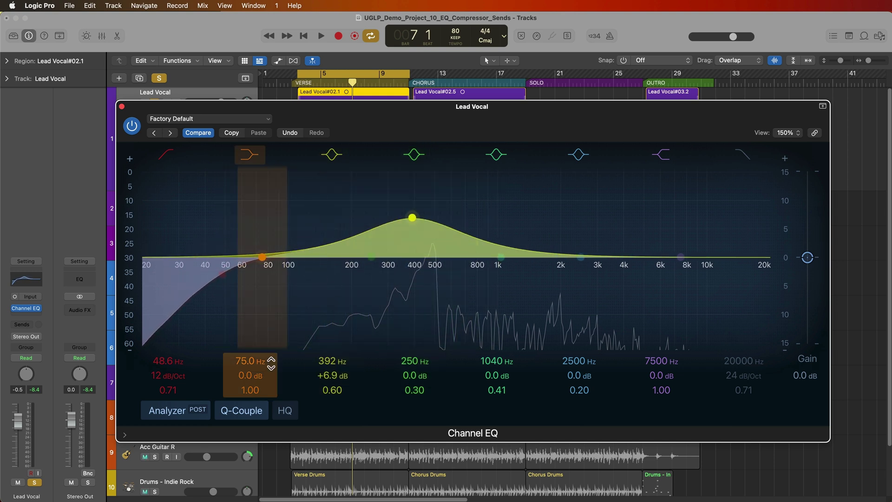
mouse_move(673, 375)
left_mouse_down()
mouse_move(673, 357)
mouse_move(661, 367)
left_mouse_up()
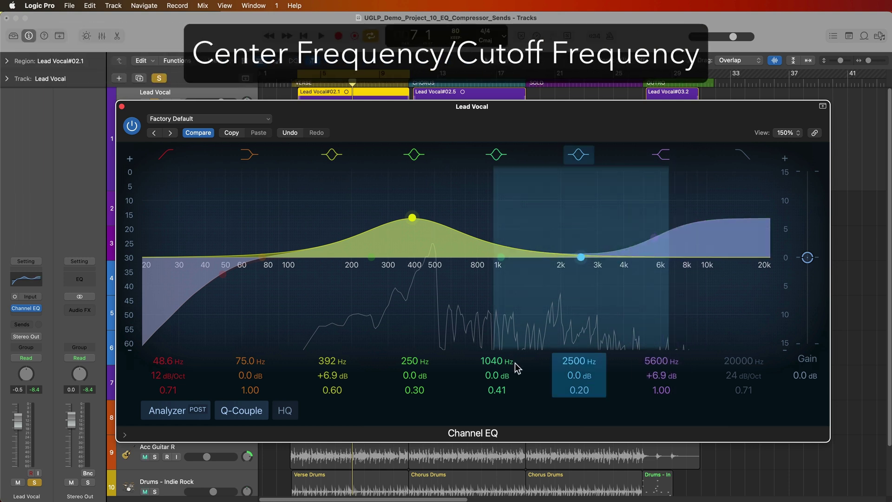
- Adjust the high-pass cutoff to 49 Hz and bypass the boosted third band and high shelf
left_click_drag(171, 361, 171, 358)
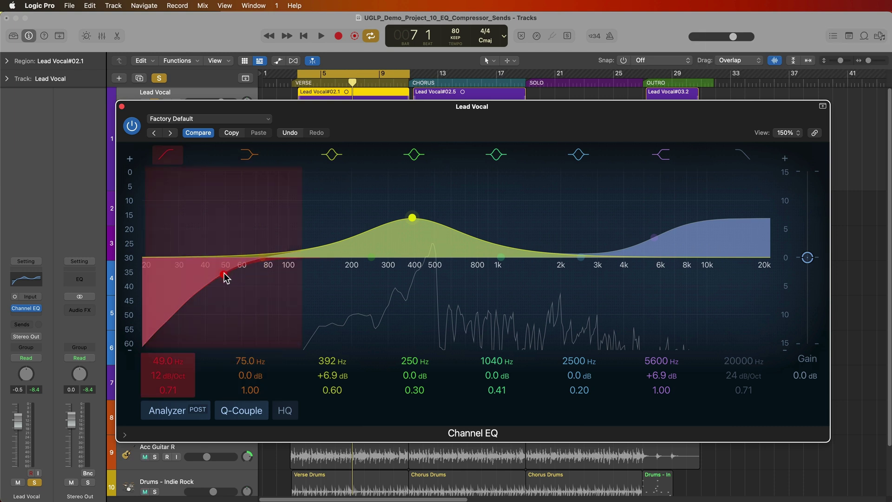
left_click(336, 159)
left_click(663, 155)
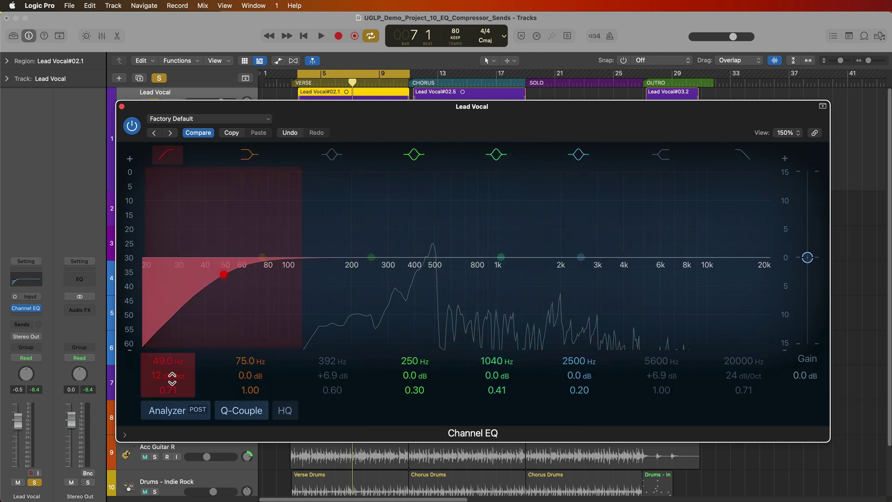
- Steepen the high-pass slope to 48 dB/Oct, reduce it to a very gentle slope, and settle on 24 dB/Oct
left_click_drag(168, 375, 168, 358)
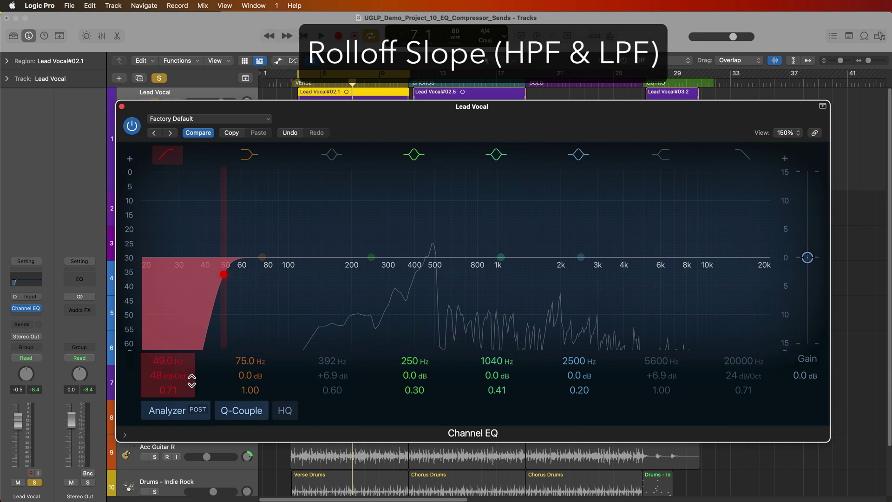
left_click_drag(168, 375, 168, 401)
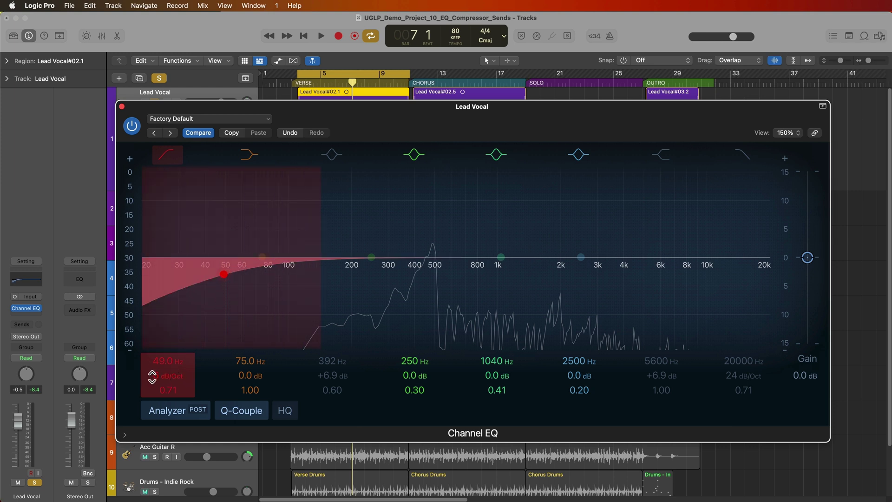
left_click_drag(179, 376, 179, 361)
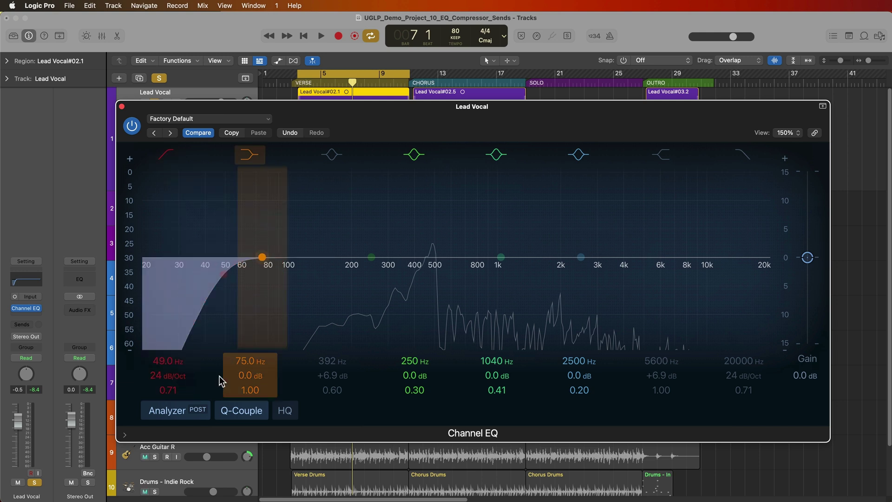
- Vary the high-pass filter's Q to about 0.67 and 0.93, and return it to 0.71
mouse_move(167, 389)
left_mouse_down()
mouse_move(168, 369)
mouse_move(168, 389)
left_mouse_up()
mouse_move(223, 274)
left_mouse_down()
mouse_move(223, 264)
mouse_move(224, 274)
left_mouse_up()
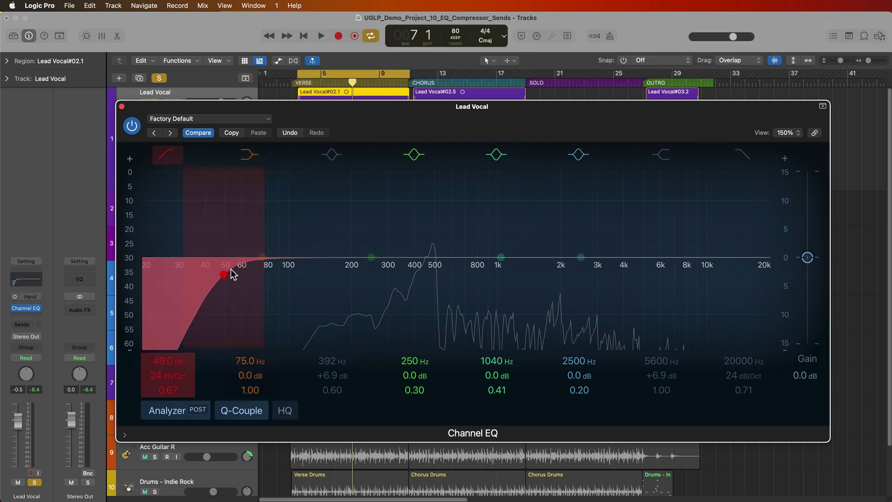
left_click_drag(224, 274, 223, 265)
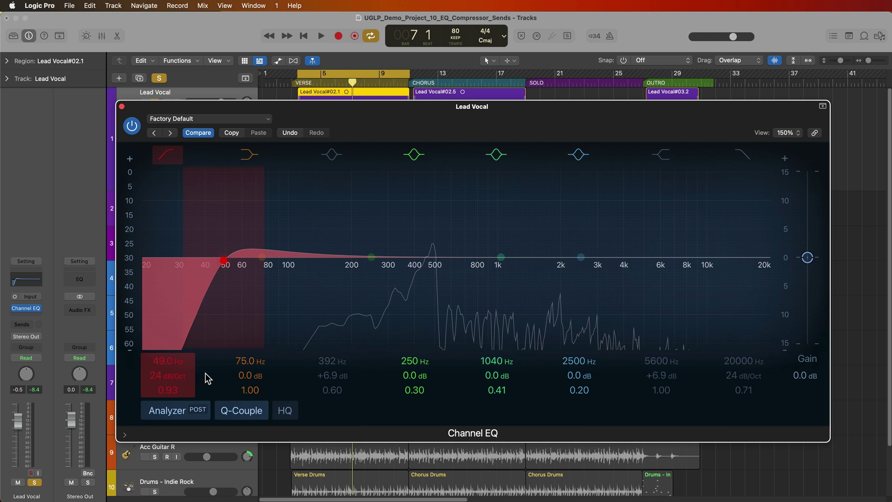
left_click_drag(170, 389, 170, 399)
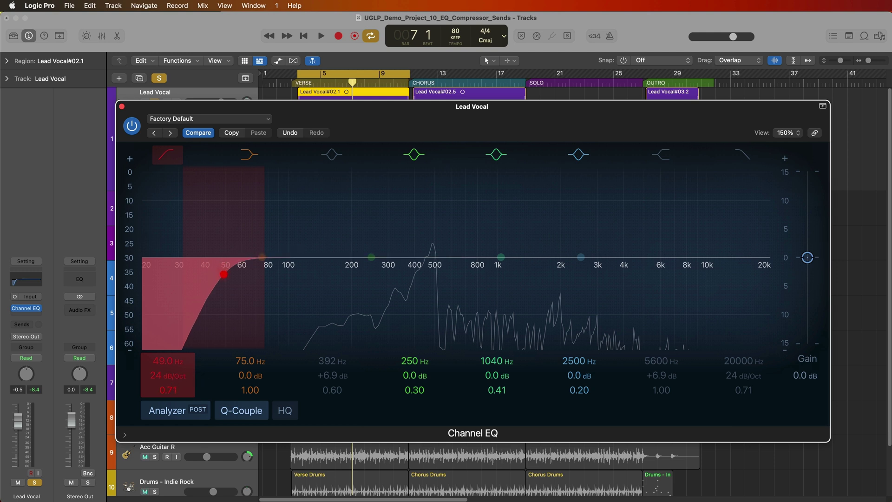
- Push the high-pass filter to about 76 Hz with Q 3.80, and ease it to 12 dB/Oct at about 43.4 Hz with Q 1.10
left_click_drag(224, 274, 260, 189)
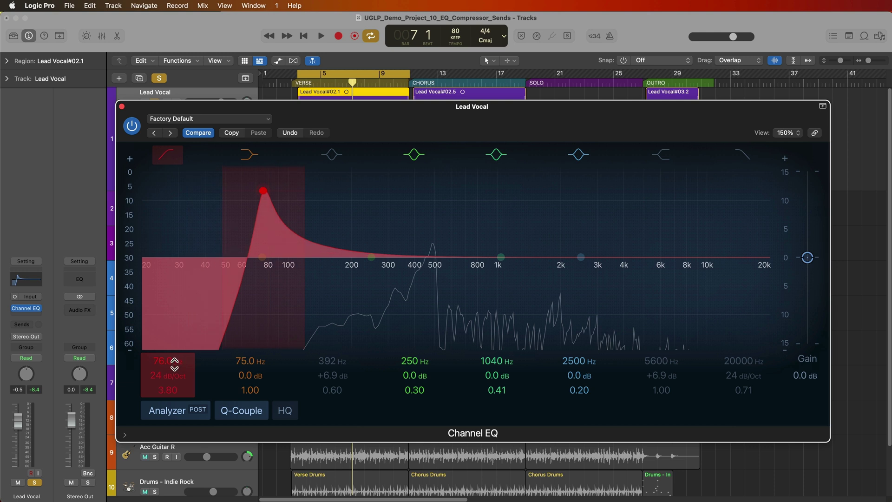
left_click_drag(175, 372, 175, 385)
left_click_drag(263, 191, 212, 253)
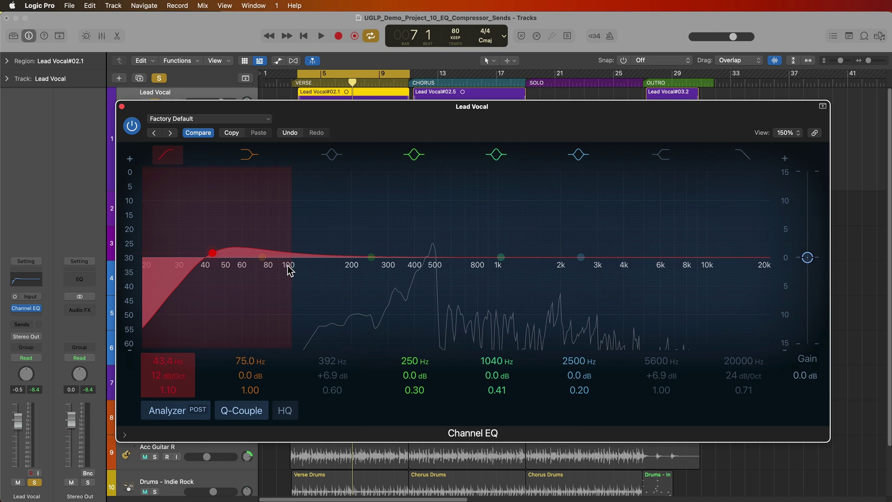
- Sweep the high-pass cutoff through about 83 and 58.5 Hz, settling at about 64 Hz with Q 0.75 and a 24 dB/Oct slope
left_click_drag(227, 247, 272, 303)
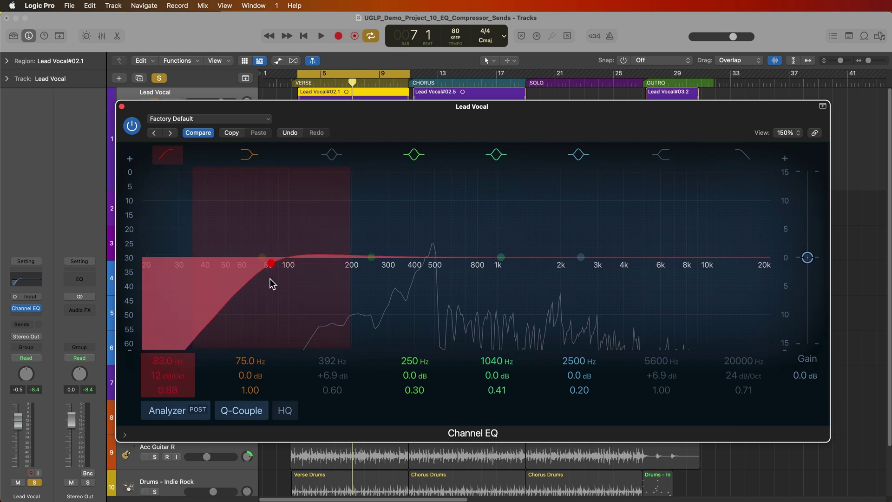
left_click_drag(267, 265, 235, 267)
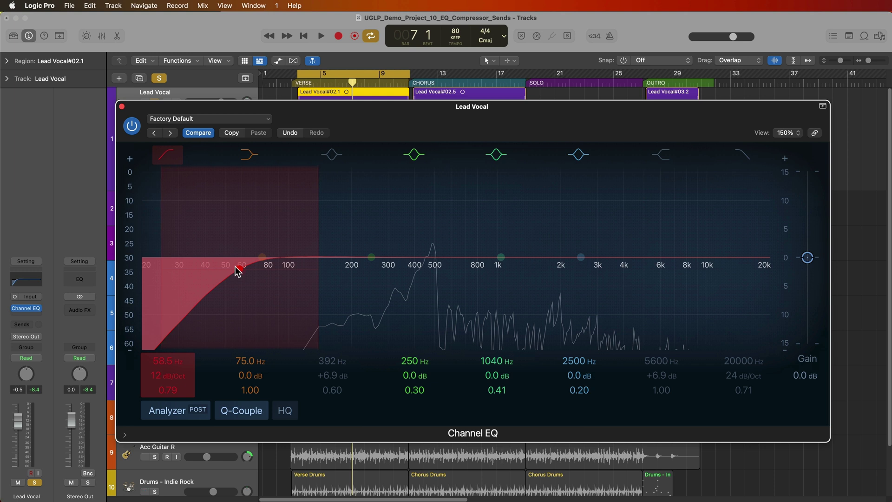
left_click_drag(168, 372, 166, 376)
left_click_drag(238, 284, 250, 276)
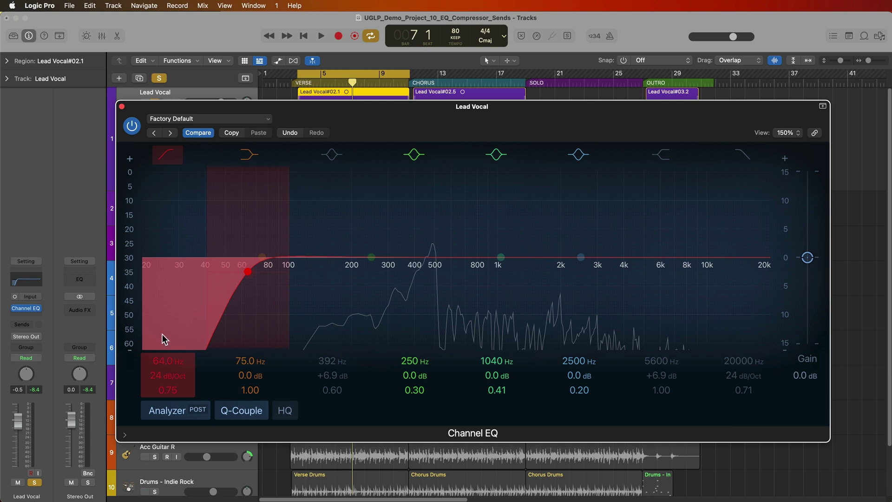
- Raise the high-pass cutoff to about 84 Hz while the vocal plays, and stop playback
key("space")
left_click_drag(249, 276, 266, 274)
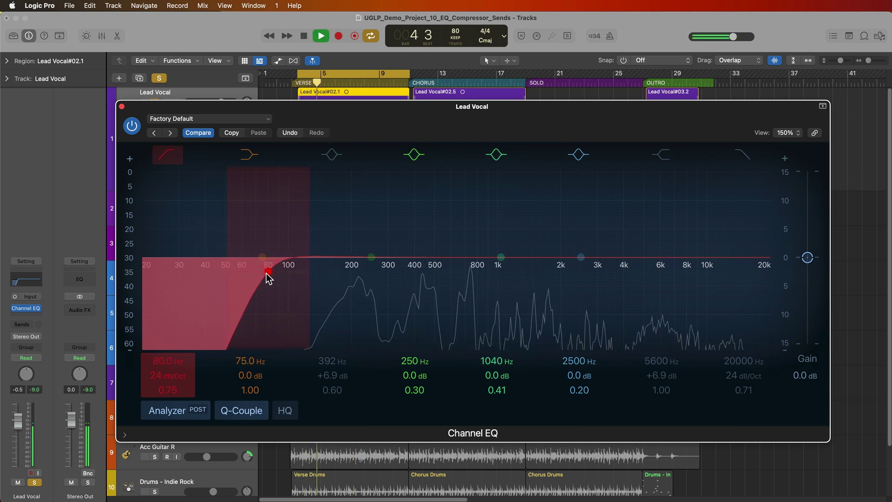
left_click_drag(268, 278, 272, 278)
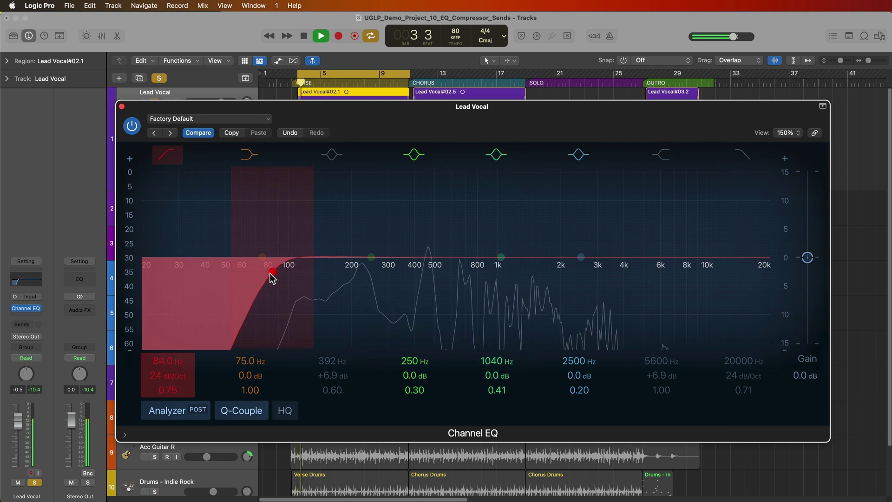
key("space")
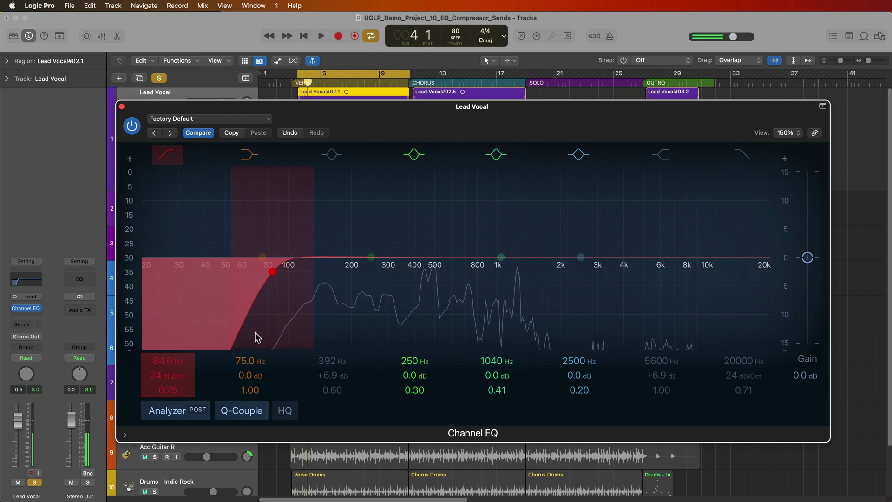
- Audition the lead vocal briefly with the Channel EQ bypassed, and switch the EQ back on
left_click(136, 125)
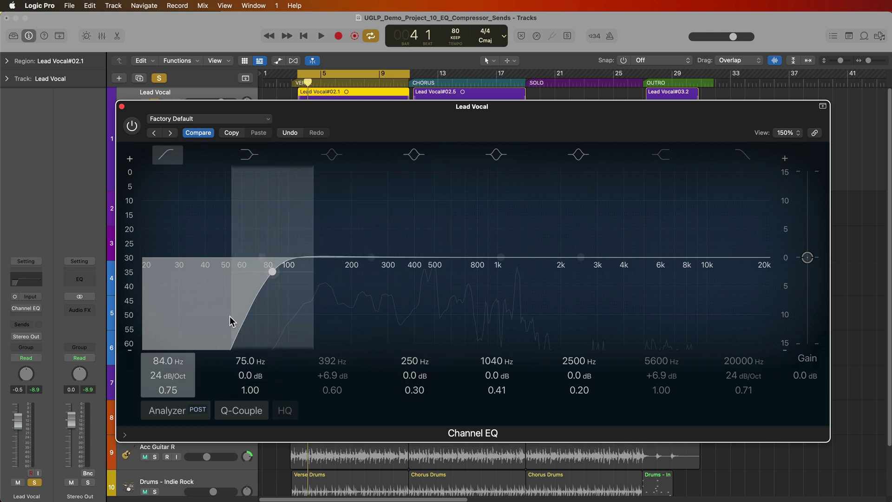
key("space")
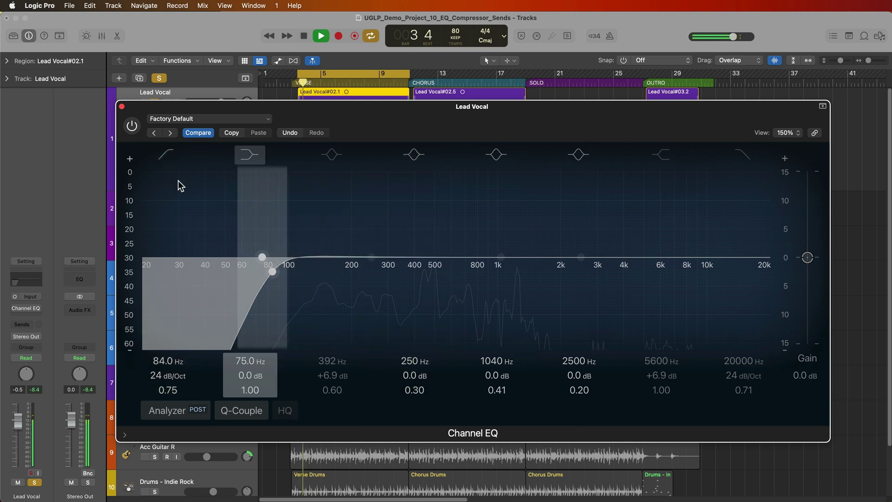
key("space")
left_click(131, 126)
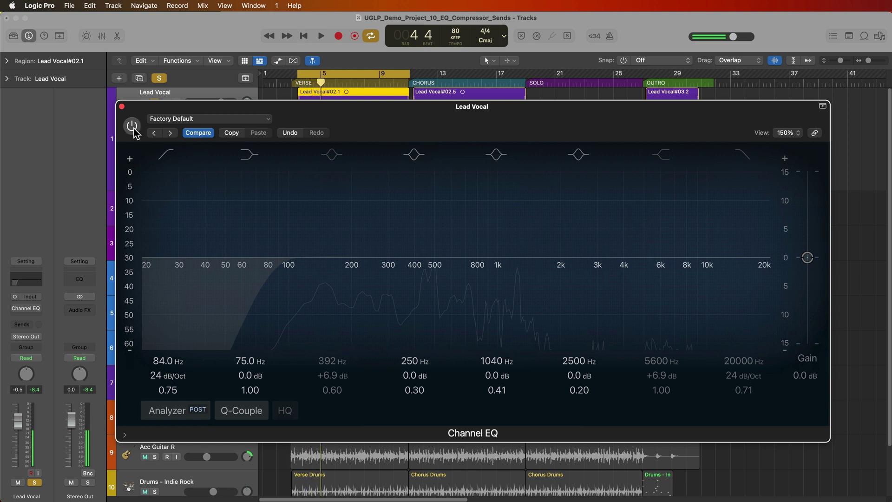
- Audition the vocal with only the high-pass band disabled, and re-enable that band
left_click(168, 154)
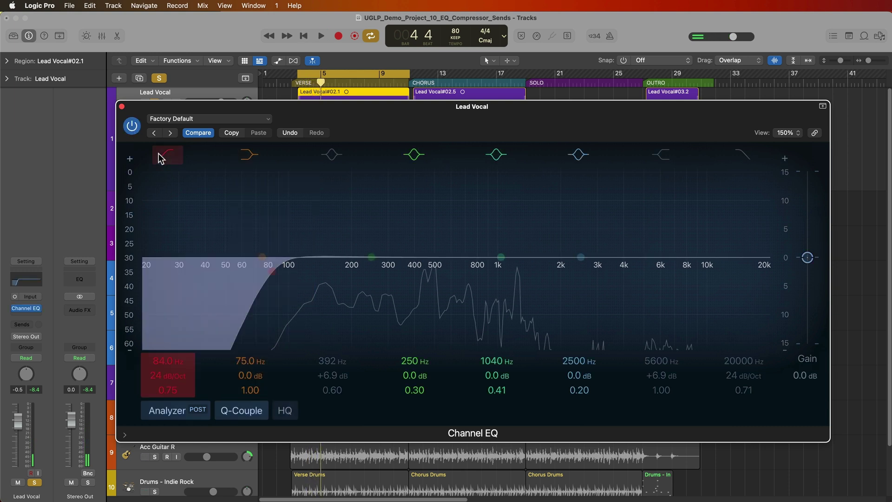
key("space")
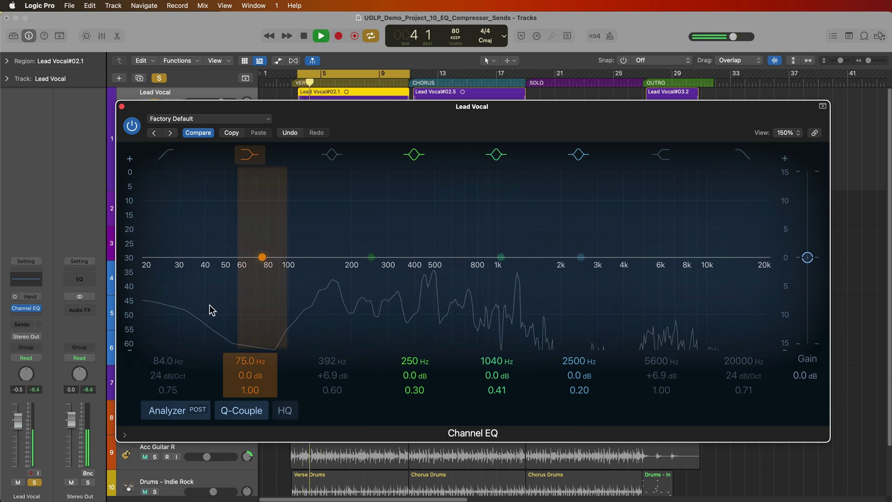
key("space")
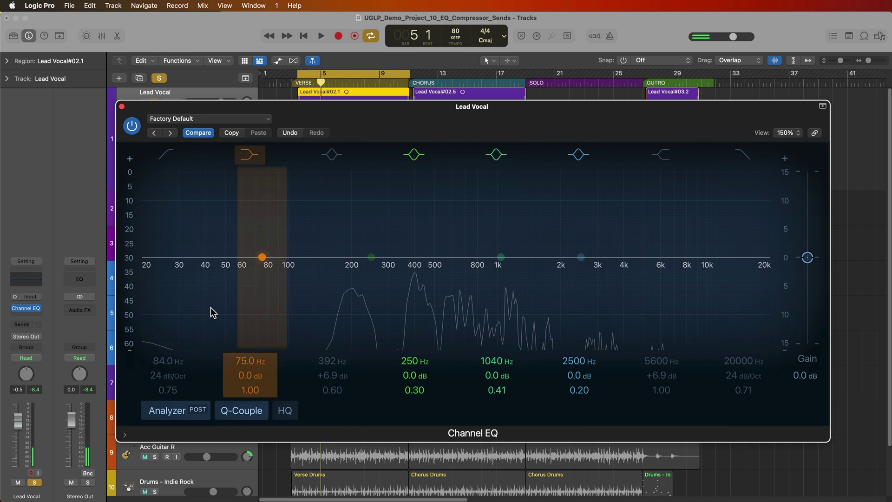
left_click(165, 156)
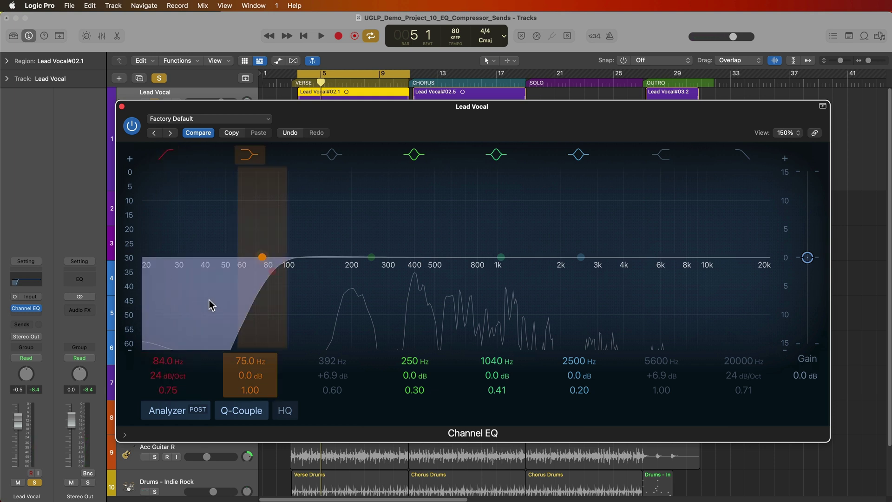
key("space")
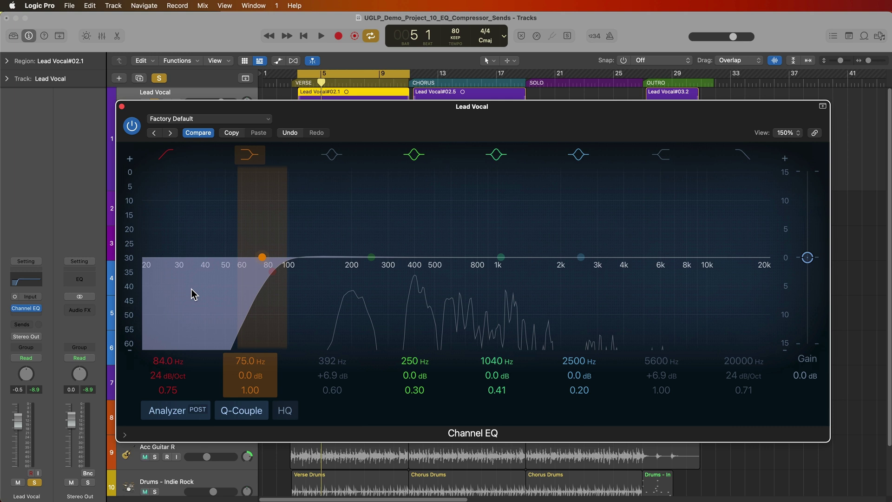
- Switch off the 75 Hz low shelf and 250 Hz bell, and enable the yellow bell at about 138 Hz, +3.4 dB, Q 0.10
left_click(177, 318)
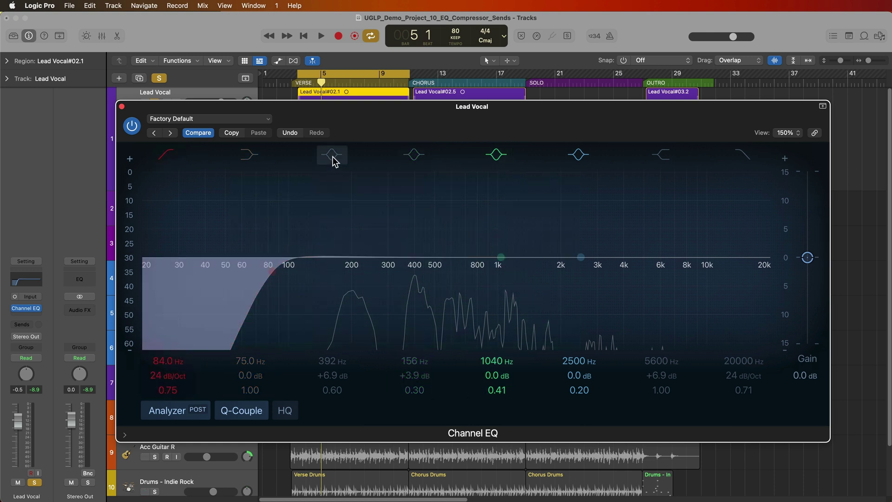
left_click(334, 160)
mouse_move(405, 238)
left_mouse_down()
mouse_move(307, 235)
mouse_move(330, 254)
mouse_move(404, 219)
mouse_move(398, 209)
mouse_move(442, 215)
mouse_move(341, 228)
mouse_move(324, 251)
mouse_move(320, 195)
mouse_move(321, 247)
left_mouse_up()
mouse_move(334, 329)
left_mouse_down()
mouse_move(483, 328)
mouse_move(332, 329)
left_mouse_up()
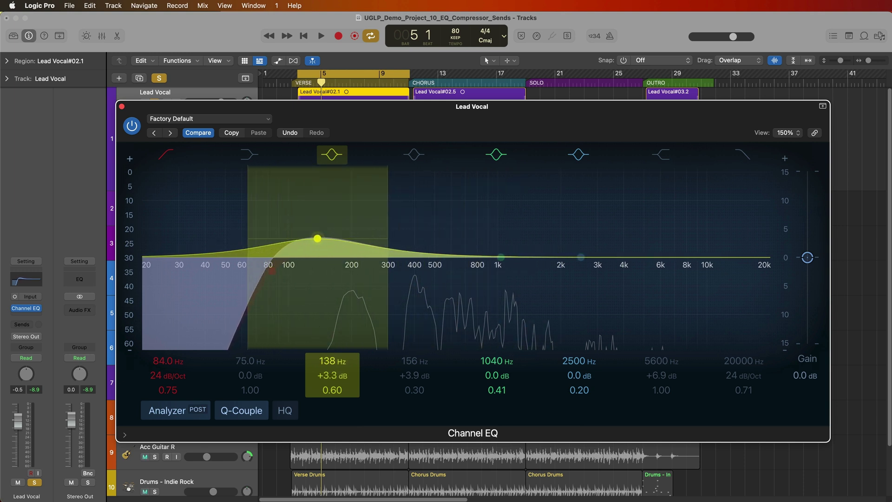
mouse_move(336, 372)
left_mouse_down()
mouse_move(336, 351)
mouse_move(332, 400)
mouse_move(333, 385)
left_mouse_up()
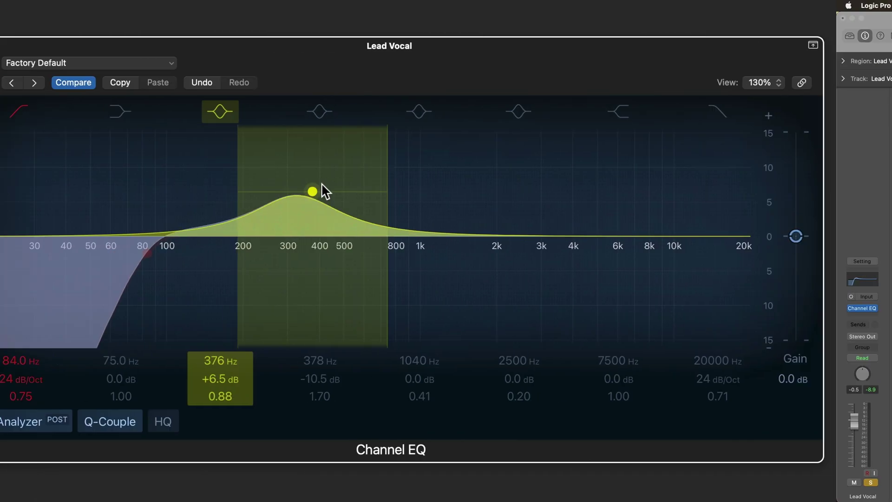
- Sweep the yellow bell upward in frequency, passing about 555 Hz at +5.5 dB with Q 0.88
left_click_drag(322, 191, 388, 184)
left_click_drag(479, 179, 411, 195)
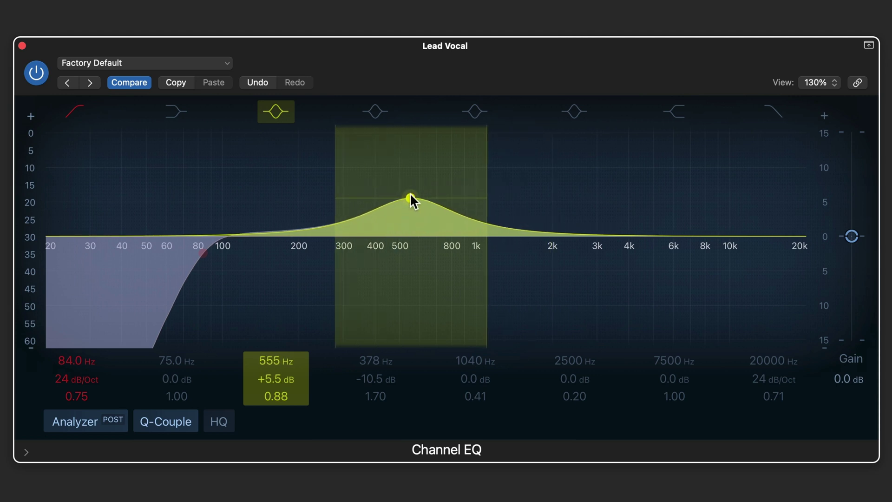
left_click_drag(410, 195, 437, 171)
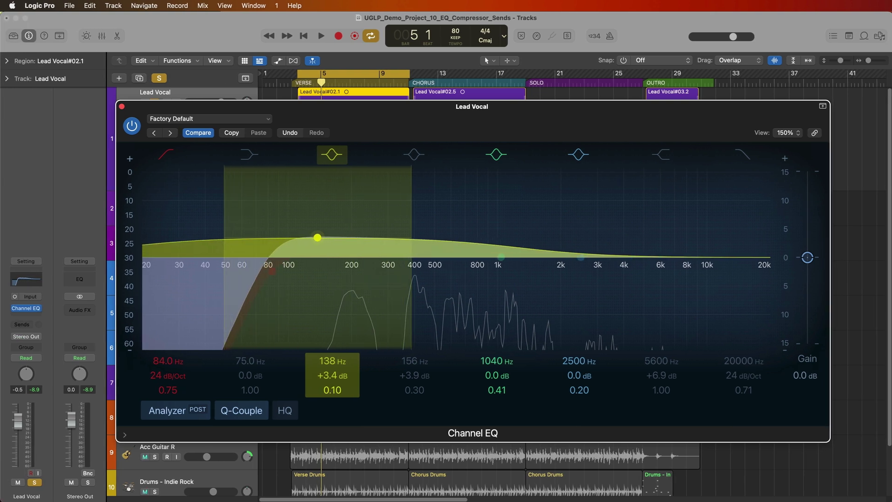
- Set the yellow bell to about 128 Hz, +3.4 dB and Q 0.64, and audition the vocal
left_click_drag(332, 390, 332, 371)
mouse_move(315, 239)
left_mouse_down()
mouse_move(319, 259)
mouse_move(324, 199)
mouse_move(284, 188)
mouse_move(294, 230)
mouse_move(299, 219)
mouse_move(309, 232)
left_mouse_up()
key("space")
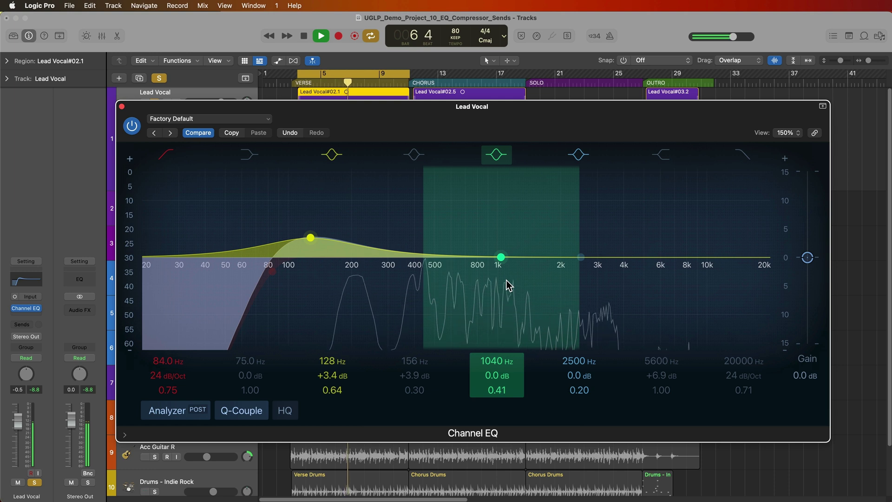
key("space")
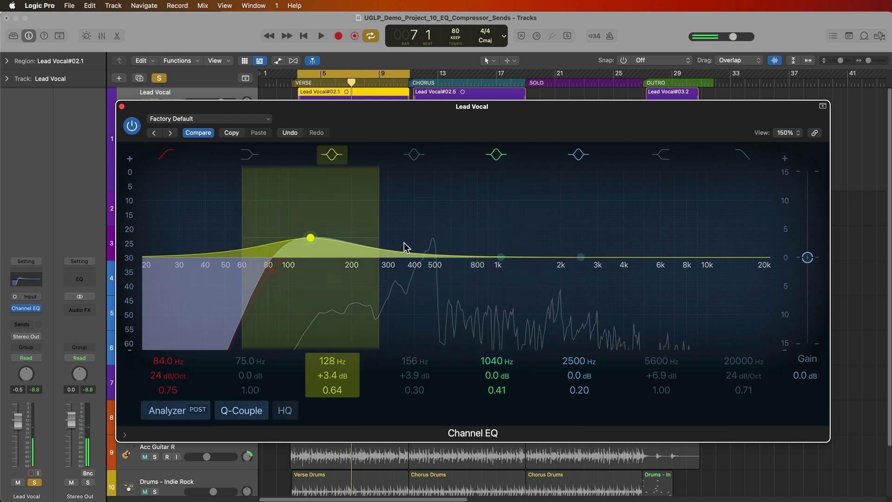
- Turn the 1040 Hz bell into a cut, auditioning about -4.0 dB at 472 Hz and easing it to -1.5 dB at 386 Hz
left_click_drag(500, 257, 426, 290)
key("space")
key("space")
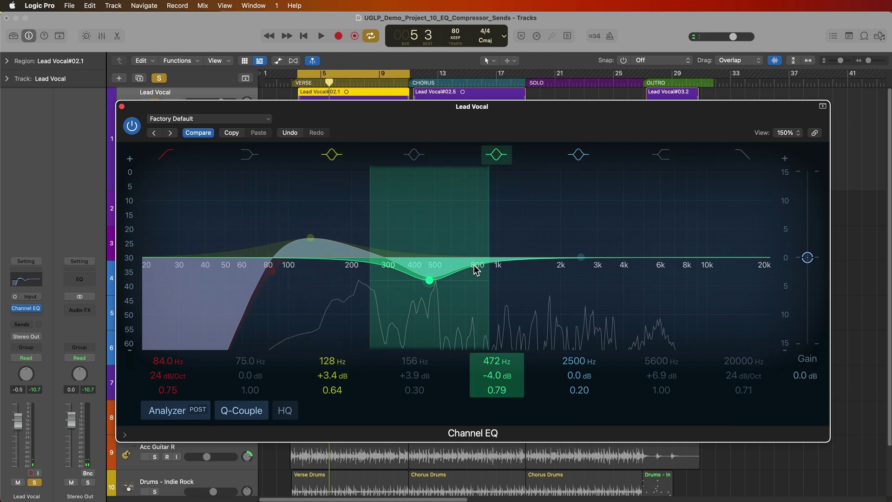
left_click_drag(434, 280, 412, 260)
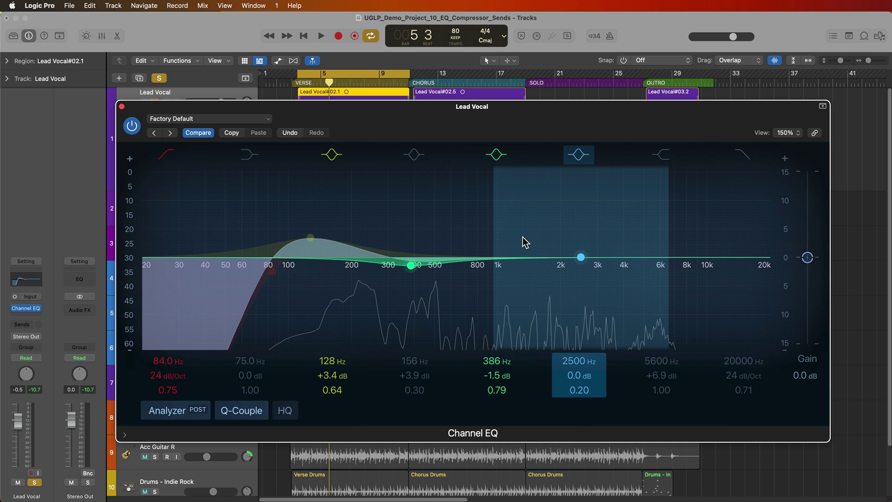
- Narrow the blue 2500 Hz bell and sweep it during playback, settling at about 3840 Hz with +2.1 dB and Q 1.20
mouse_move(581, 257)
left_mouse_down()
mouse_move(533, 255)
mouse_move(553, 254)
left_mouse_up()
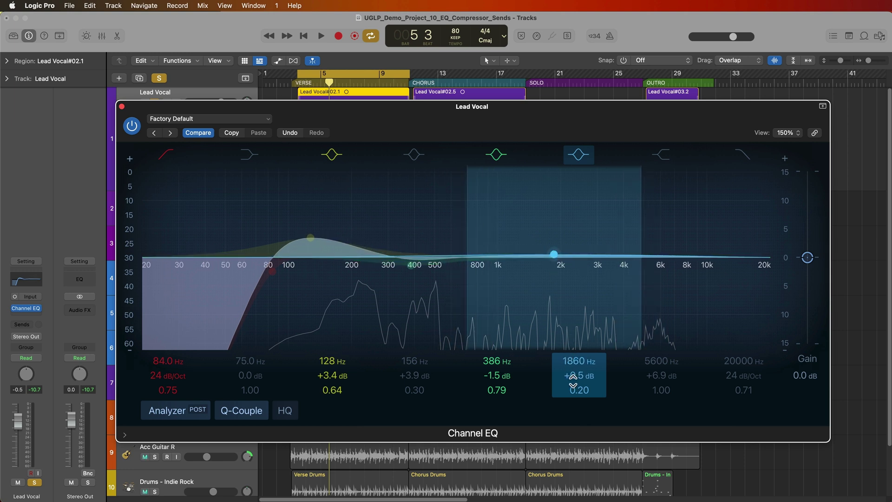
mouse_move(579, 390)
left_mouse_down()
mouse_move(579, 362)
mouse_move(579, 399)
left_mouse_up()
mouse_move(557, 257)
left_mouse_down()
mouse_move(551, 158)
mouse_move(507, 167)
mouse_move(495, 330)
mouse_move(610, 359)
mouse_move(596, 368)
mouse_move(488, 365)
mouse_move(553, 360)
mouse_move(563, 318)
mouse_move(561, 194)
mouse_move(562, 310)
mouse_move(562, 277)
mouse_move(545, 396)
mouse_move(569, 385)
mouse_move(485, 377)
mouse_move(593, 372)
mouse_move(554, 370)
mouse_move(564, 244)
left_mouse_up()
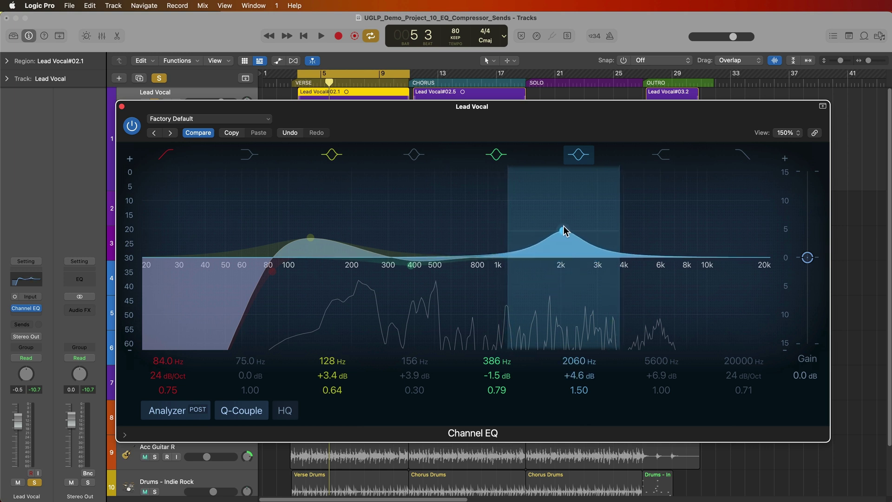
left_click_drag(562, 227, 562, 258)
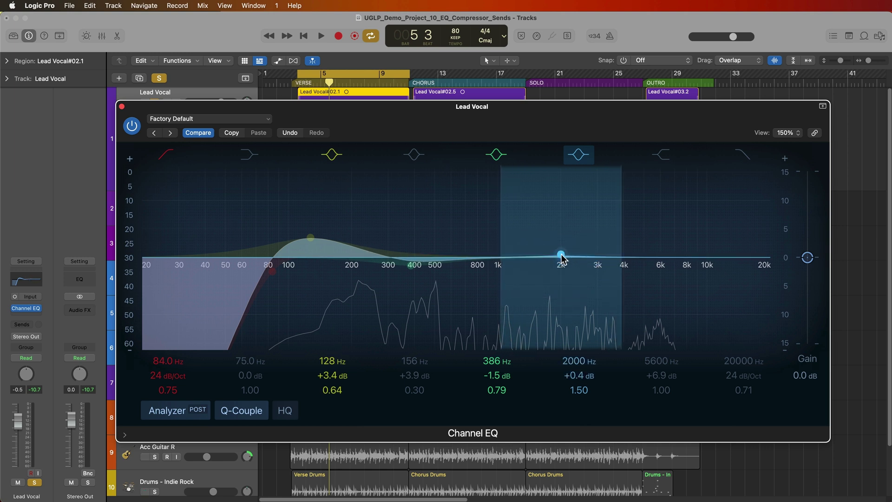
key("space")
left_click_drag(561, 247, 620, 248)
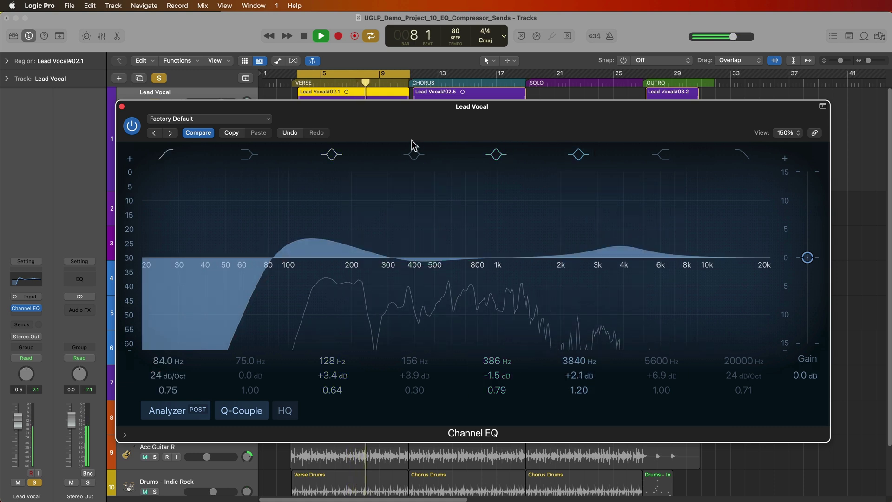
- Move the yellow bell to about 1080 Hz at +1.7 dB with Q 2.30, keep the 156 Hz bell at +3.9 dB, and stop playback
left_click_drag(311, 235, 496, 226)
left_click_drag(333, 389, 333, 368)
left_click_drag(493, 231, 503, 254)
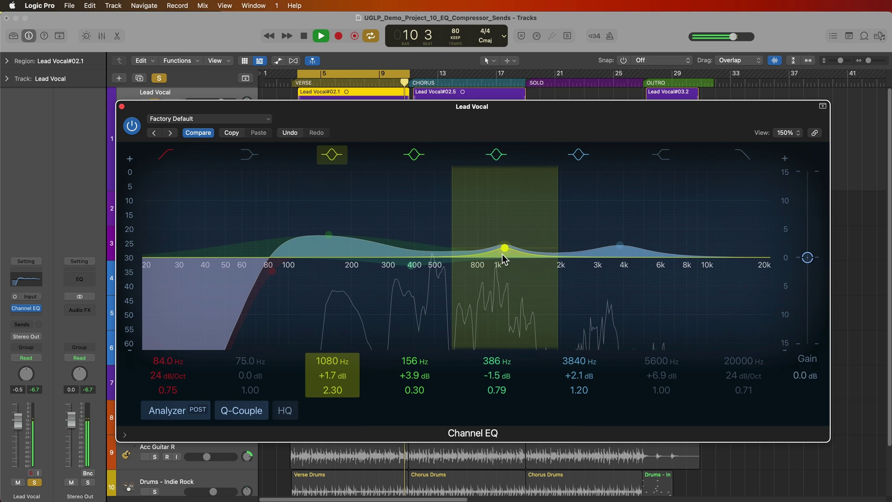
key("space")
- Fine-tune the bells to about 1040 Hz at +1.6 dB, 3740 Hz at +2.3 dB and 378 Hz at -2.2 dB
left_click_drag(622, 252, 623, 251)
left_click_drag(498, 252, 502, 251)
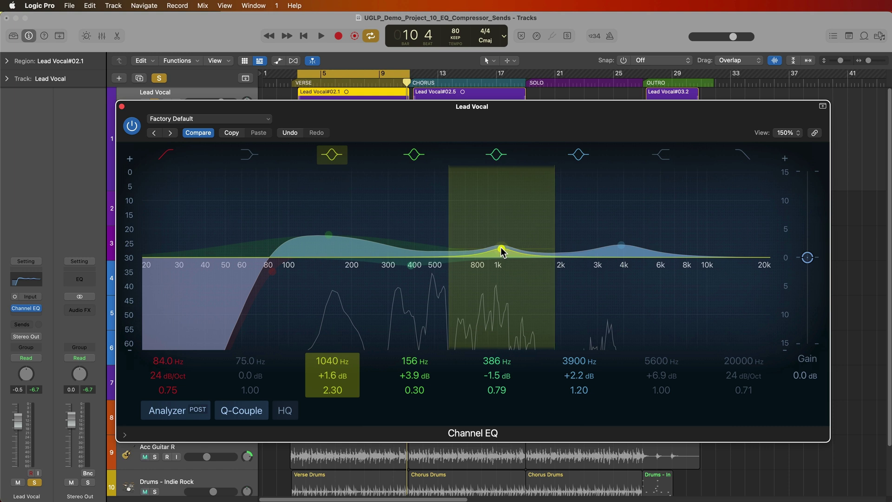
left_click_drag(622, 246, 618, 244)
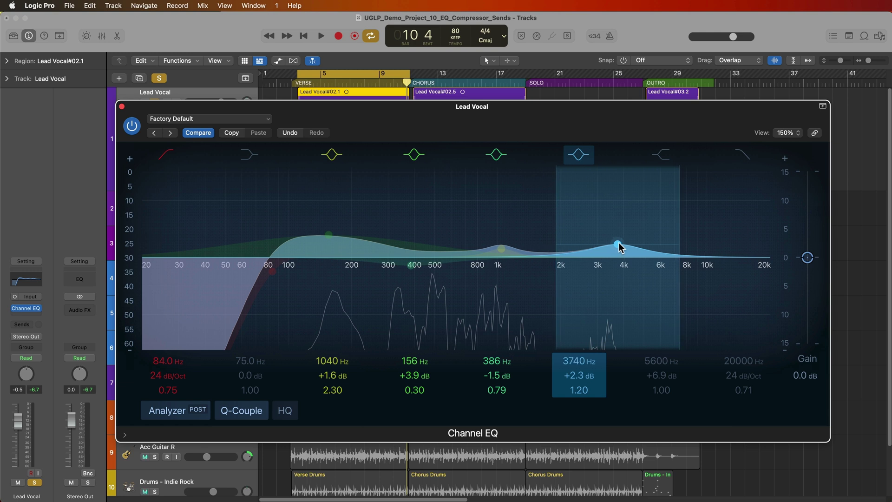
left_click_drag(412, 264, 408, 269)
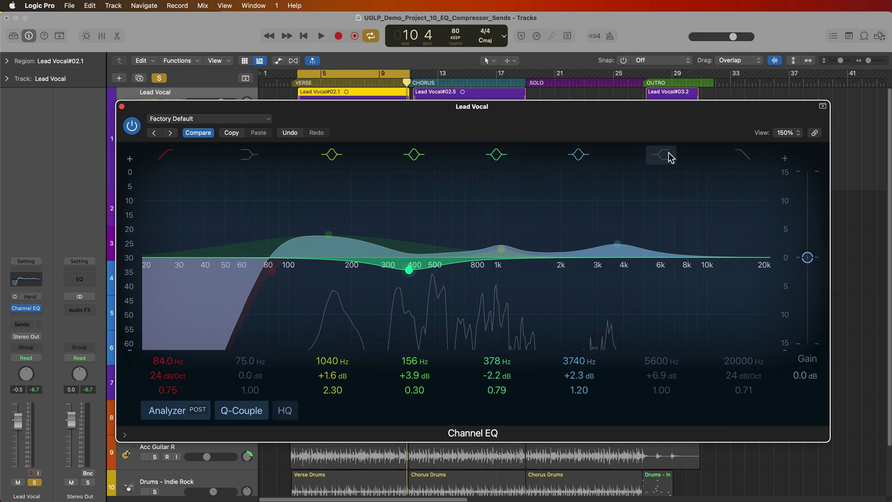
- Enable the high shelf and set it to about 10400 Hz, +3.4 dB and Q 0.56
left_click(670, 156)
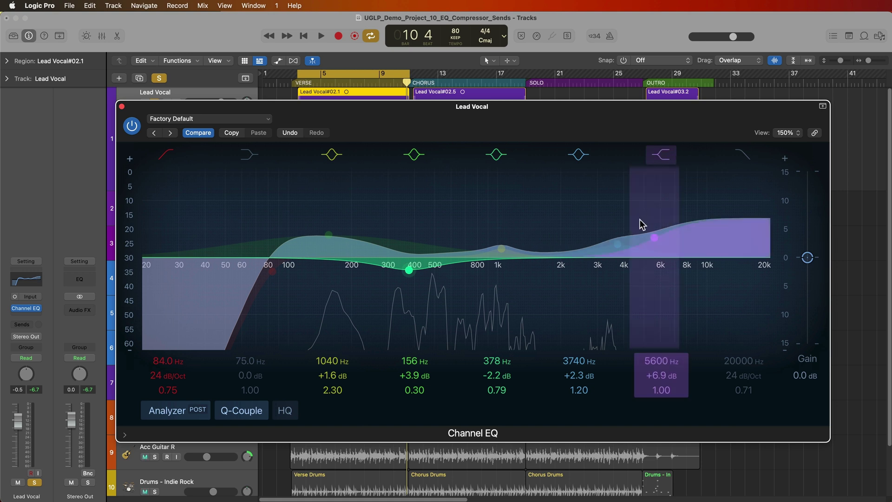
left_click_drag(658, 248, 717, 260)
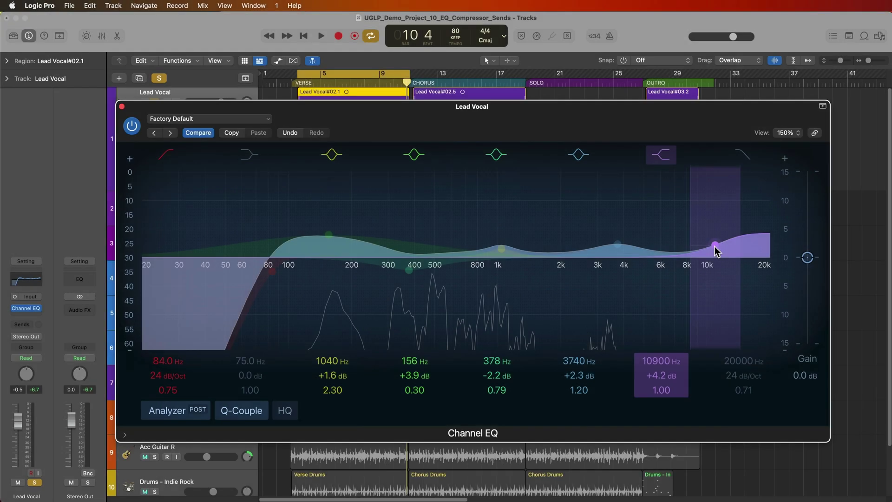
left_click_drag(716, 245, 712, 250)
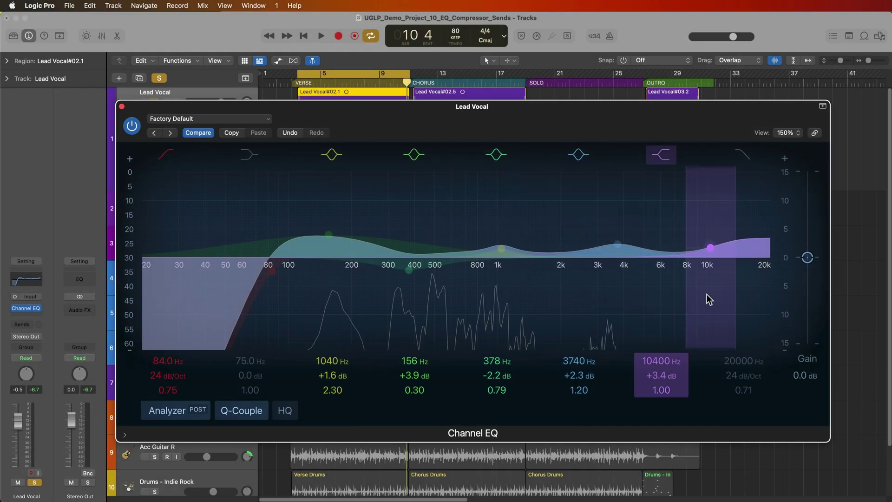
left_click_drag(659, 388, 660, 404)
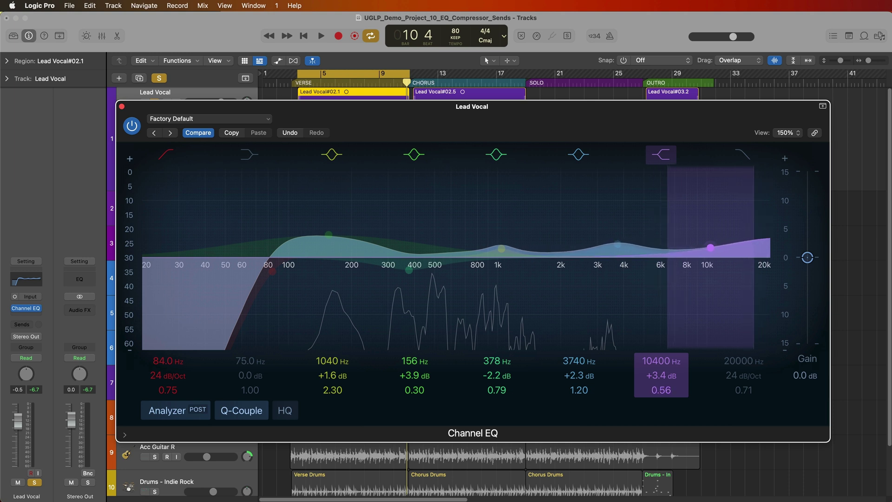
- Exaggerate the high shelf's boost during playback, settle it at about 8750 Hz with +3.5 dB, and stop playback
left_click_drag(710, 246, 703, 171)
key("space")
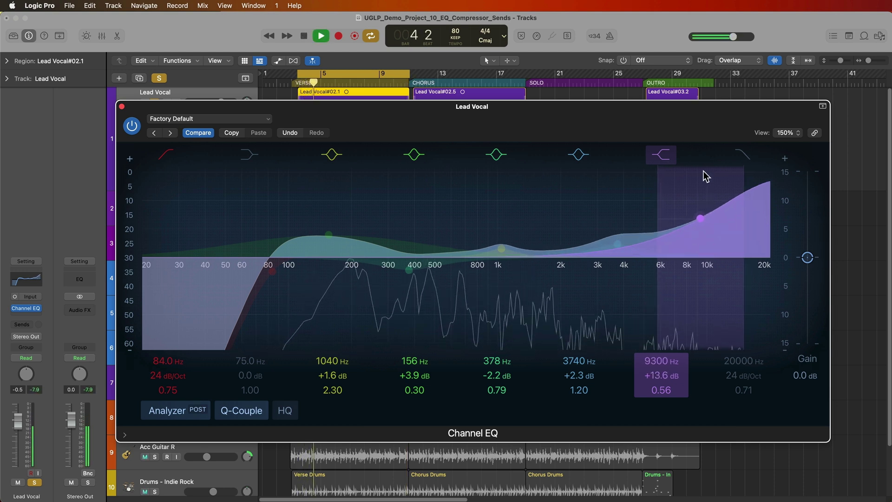
left_click_drag(703, 171, 698, 247)
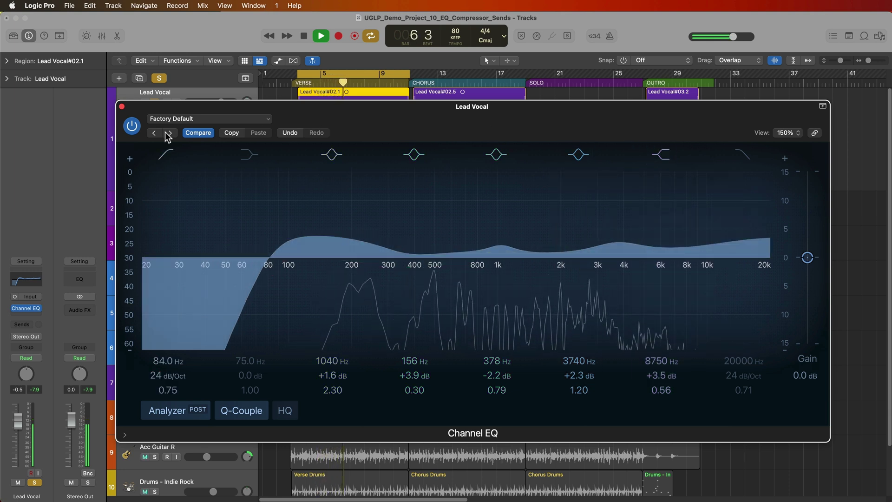
key("space")
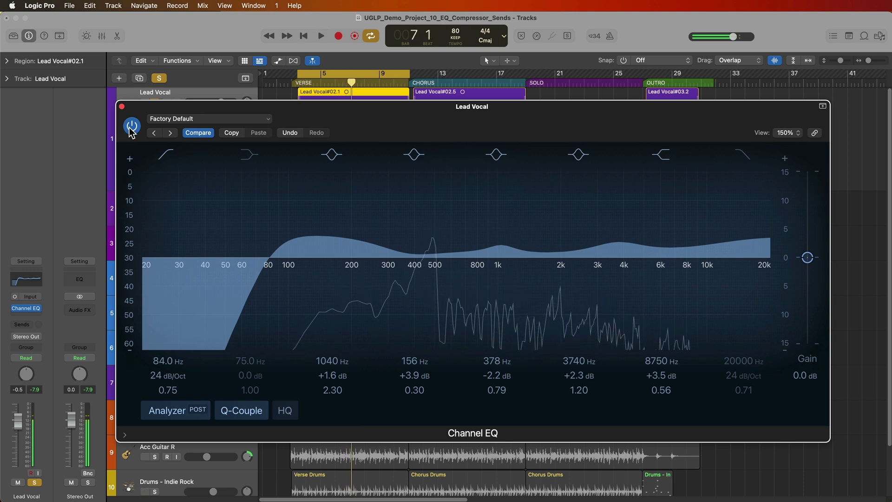
- Toggle the whole Channel EQ off and on twice as a bypass comparison
left_click(131, 129)
left_click(131, 129)
left_click(132, 128)
left_click(132, 128)
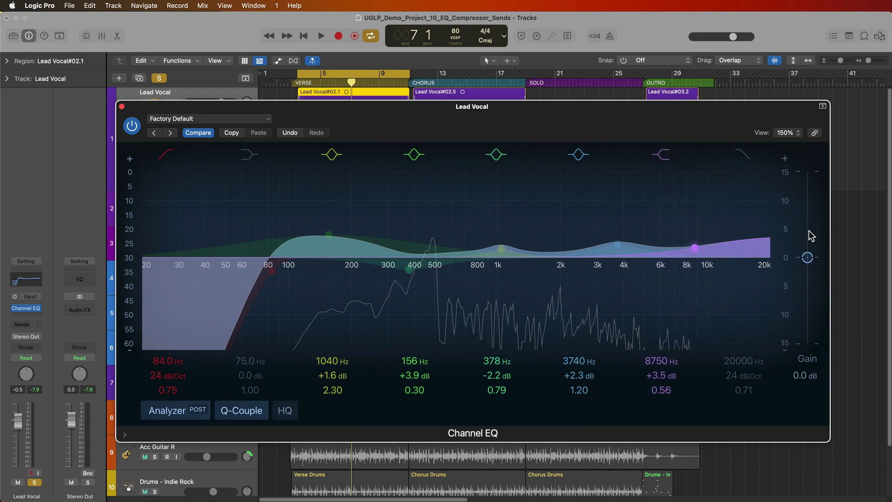
- Lower the EQ's output gain to about -1.2 dB, and play the vocal in the full mix with solo off
left_click_drag(806, 258, 806, 263)
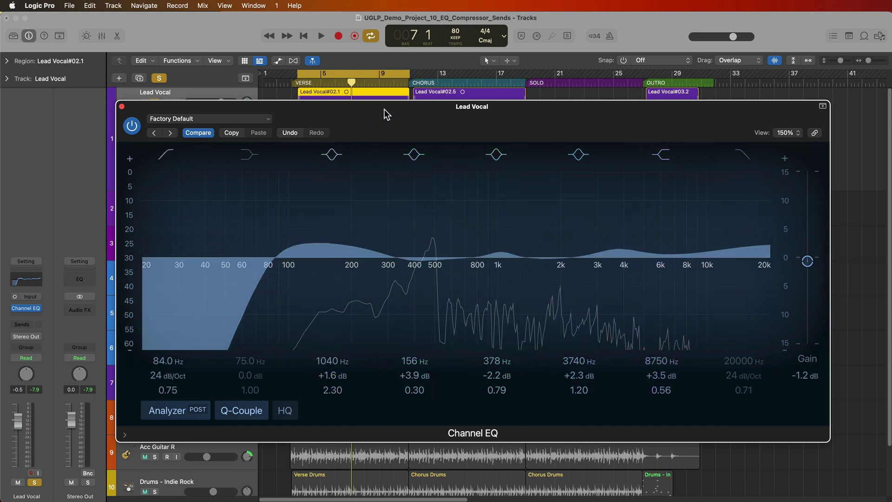
key("ctrl+s")
key("space")
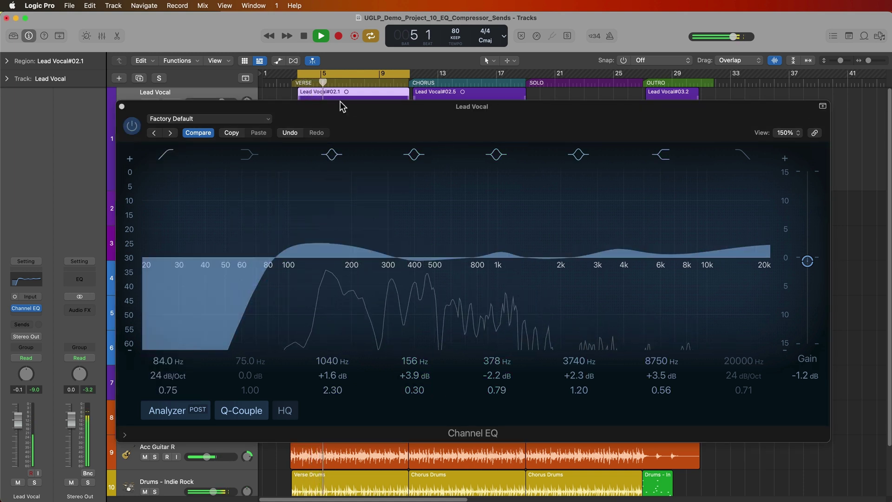
- Turn off cycle playback and compare the Lead Vocal in the mix with its Channel EQ bypassed and active
key("c")
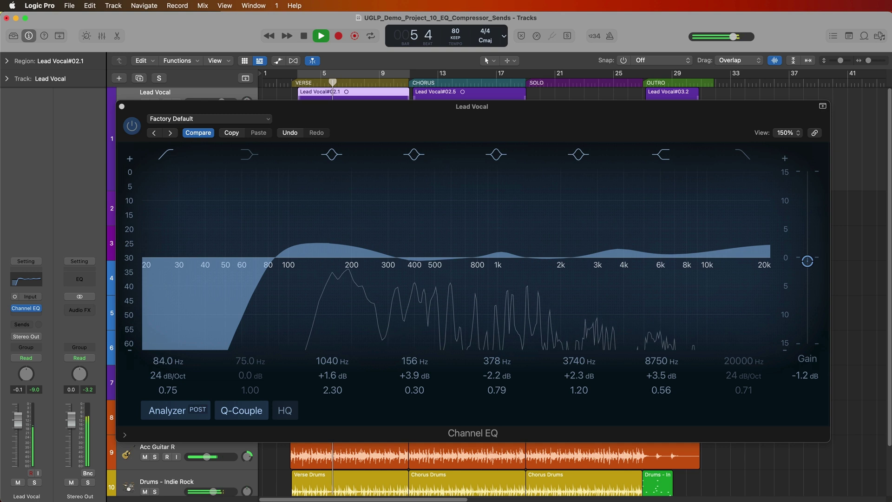
left_click(133, 126)
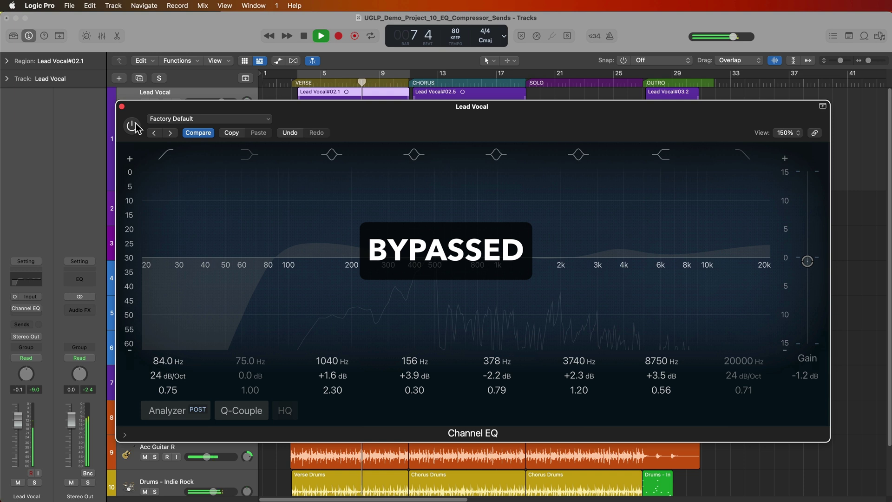
left_click(133, 126)
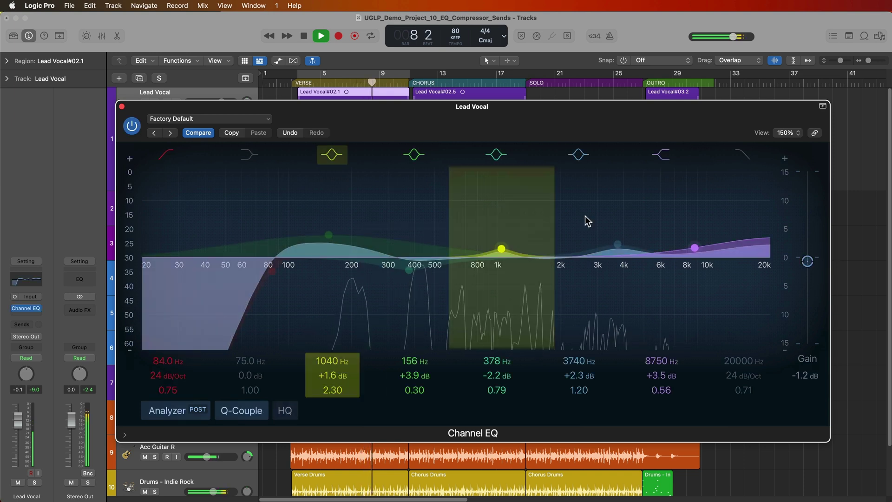
- Move the high shelf to about 9550 Hz at +5.5 dB and the low bell to about 142 Hz at +4.6 dB
mouse_move(692, 245)
left_mouse_down()
mouse_move(689, 228)
mouse_move(735, 229)
mouse_move(703, 211)
mouse_move(701, 238)
left_mouse_up()
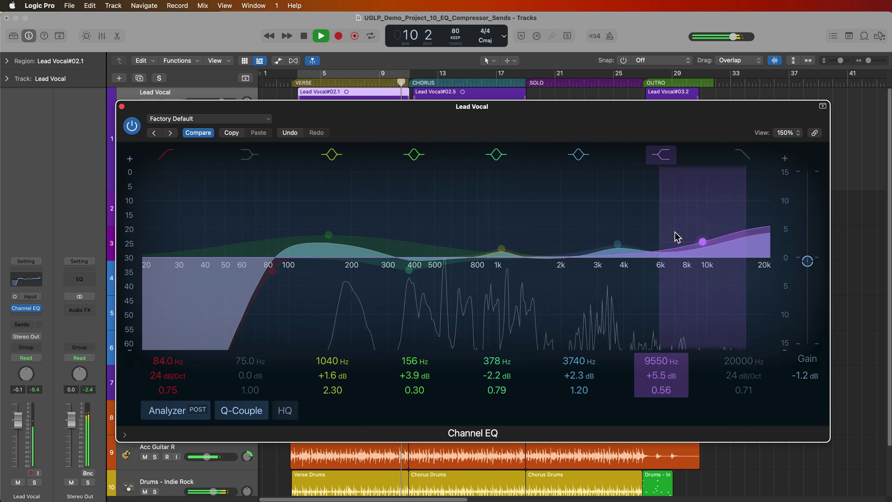
left_click_drag(330, 232, 320, 233)
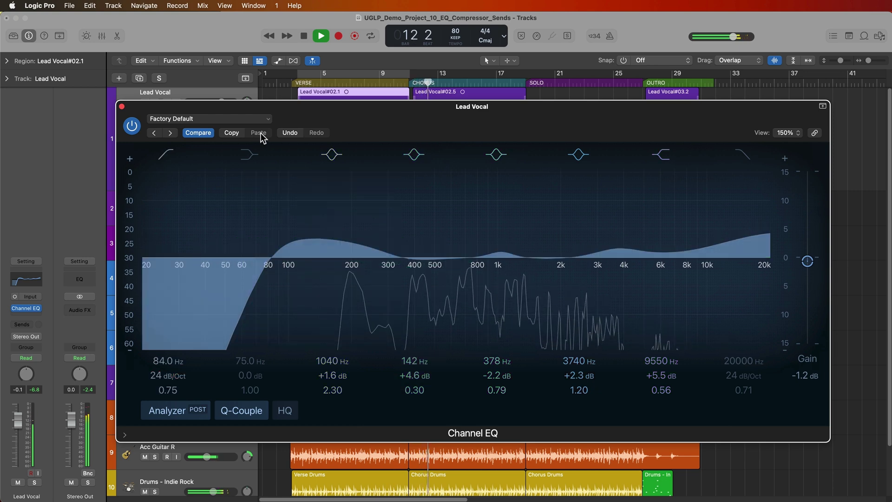
- Close and reopen the Lead Vocal's Channel EQ during the chorus and compare the sound with it bypassed and active
left_click(121, 106)
left_click_drag(145, 216, 146, 228)
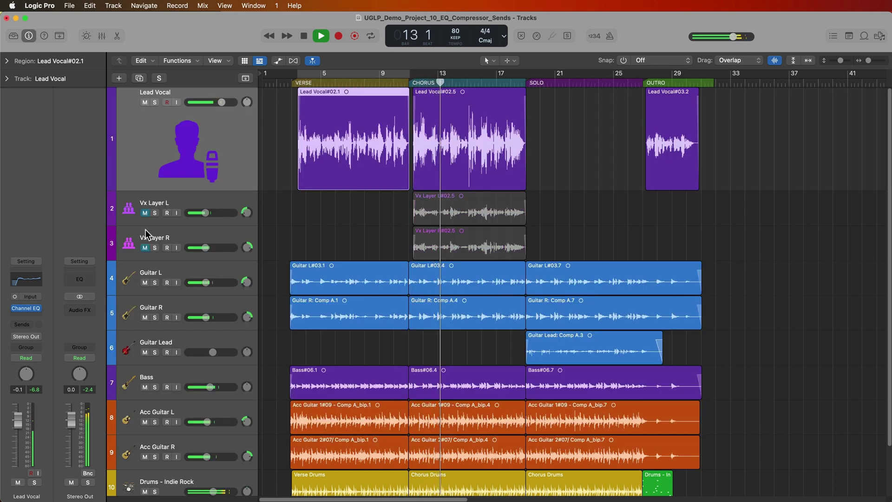
left_click(27, 307)
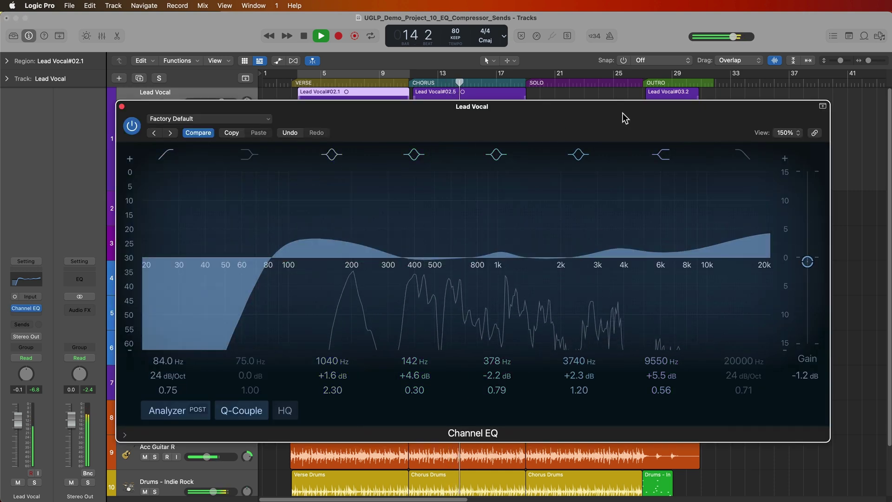
left_click(132, 126)
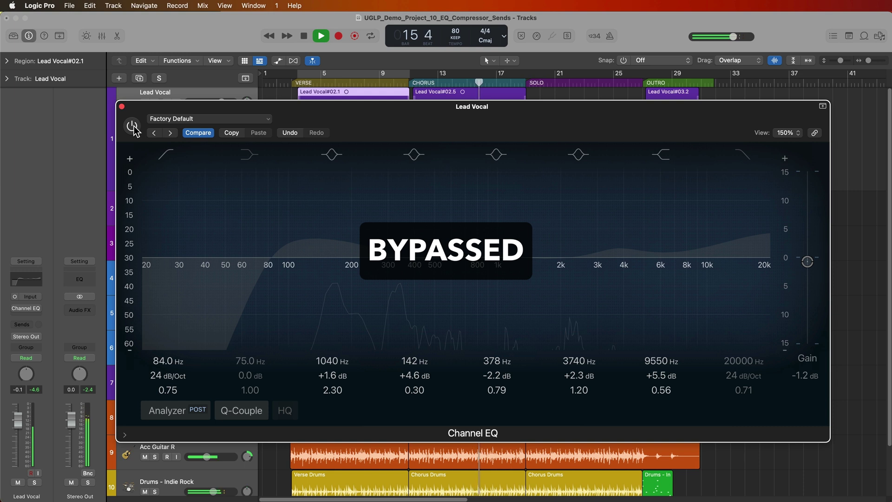
left_click(132, 126)
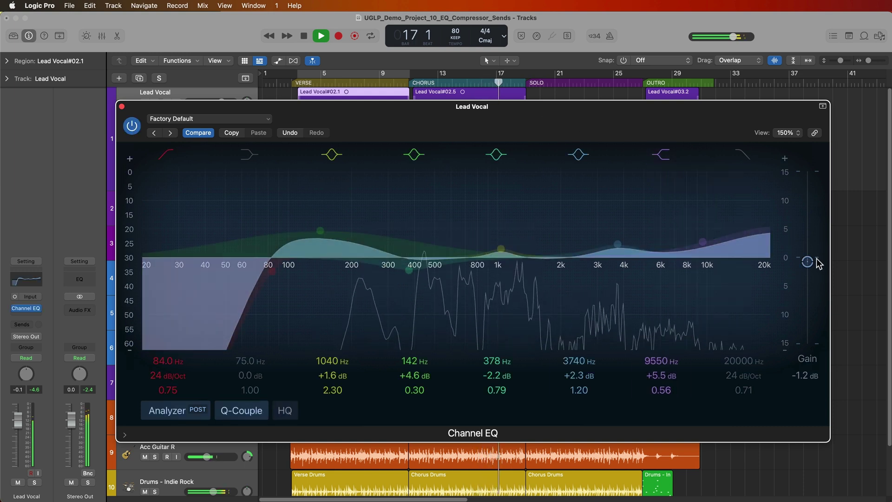
- Lower the Channel EQ's output gain to -1.4 dB, play the song's outro, and stop playback
left_click_drag(808, 261, 808, 262)
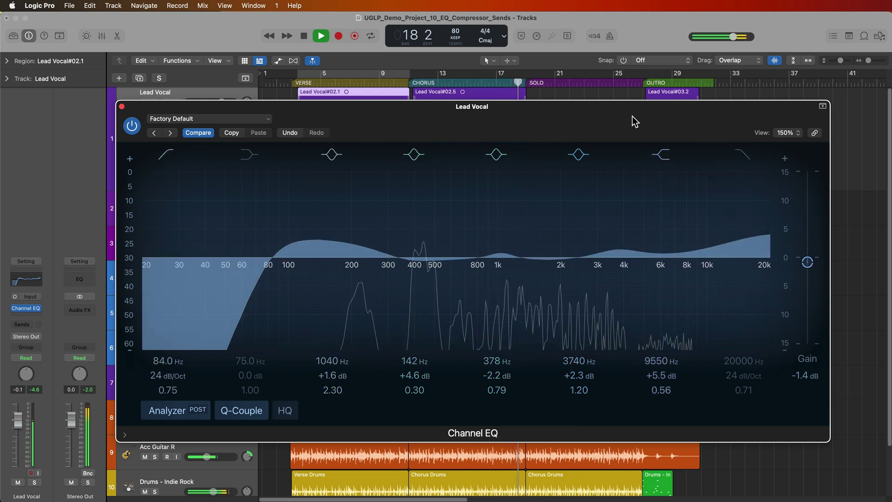
left_click(641, 81)
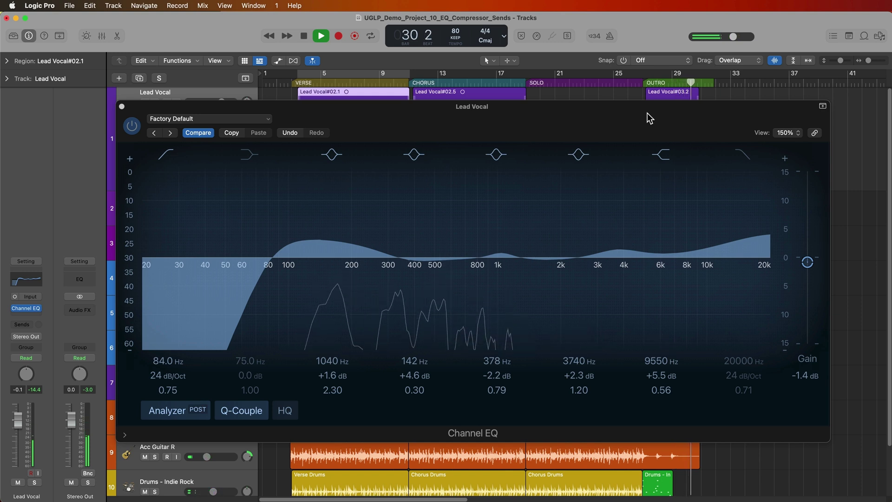
key("space")
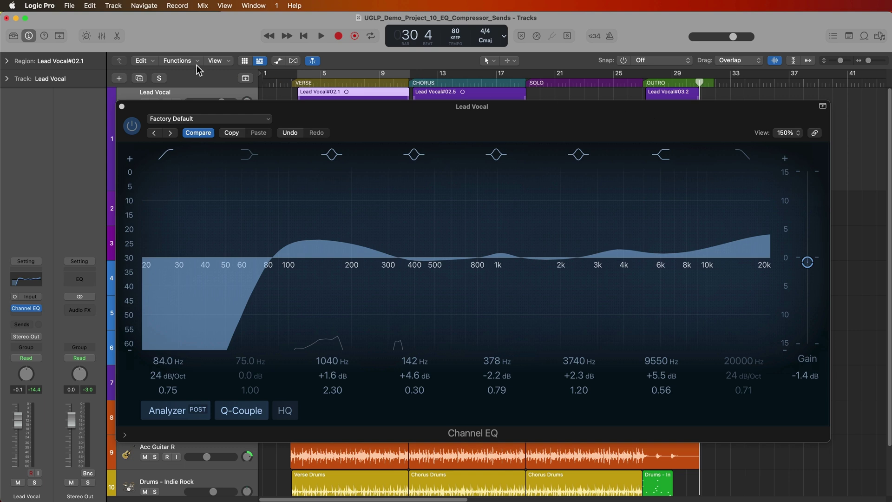
- Close the Lead Vocal's Channel EQ window and clear the region selection
left_click(162, 108)
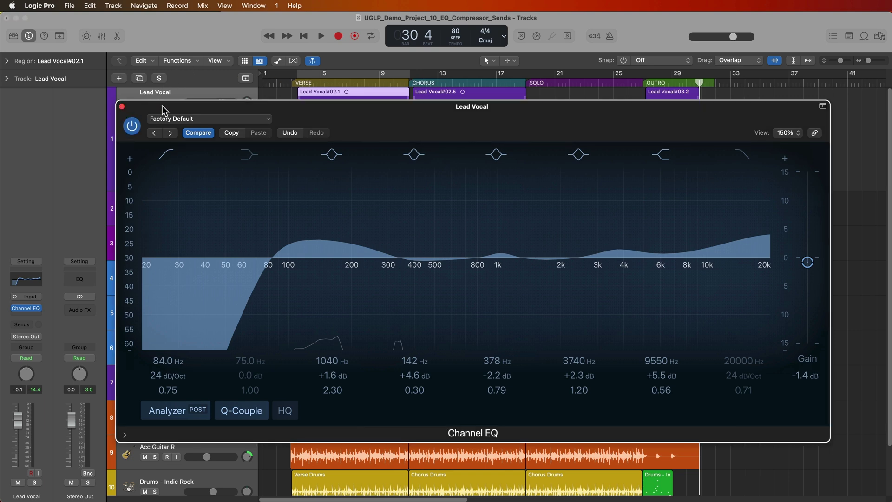
left_click(121, 106)
left_click(160, 148)
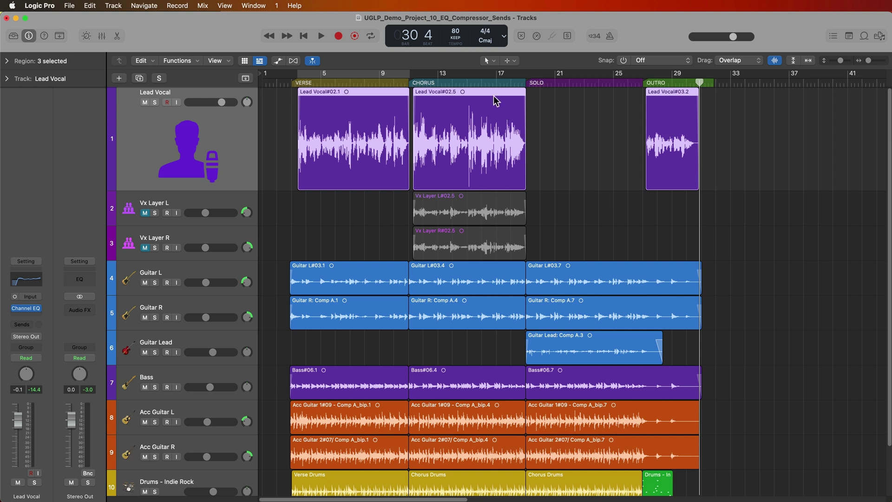
left_click(576, 124)
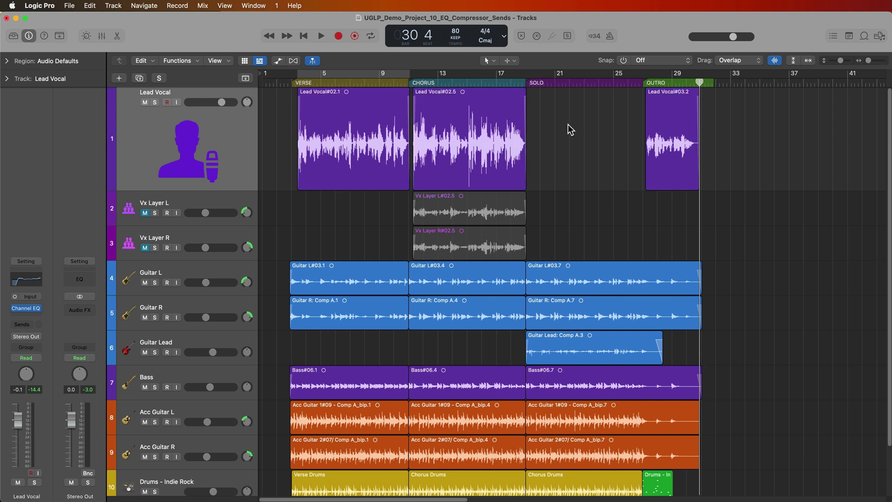
- Unmute and solo the Vx Layer L and Vx Layer R tracks
left_click(144, 213)
left_click(145, 248)
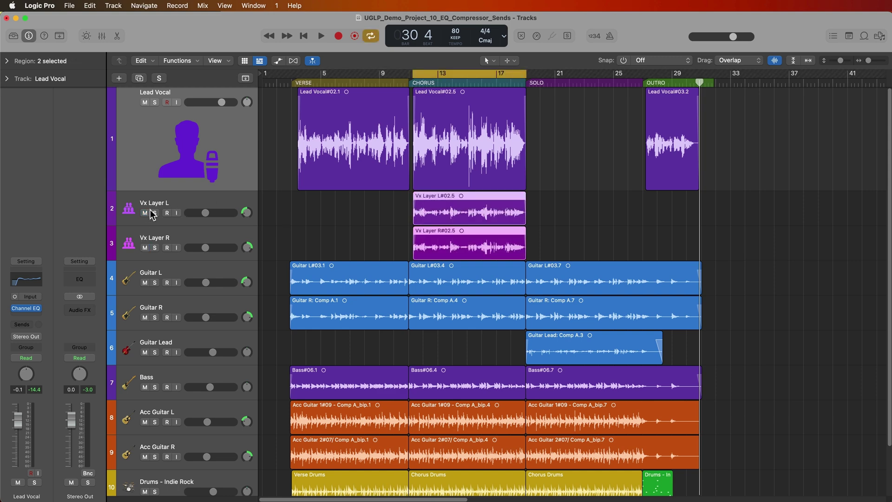
left_click(154, 213)
left_click(154, 247)
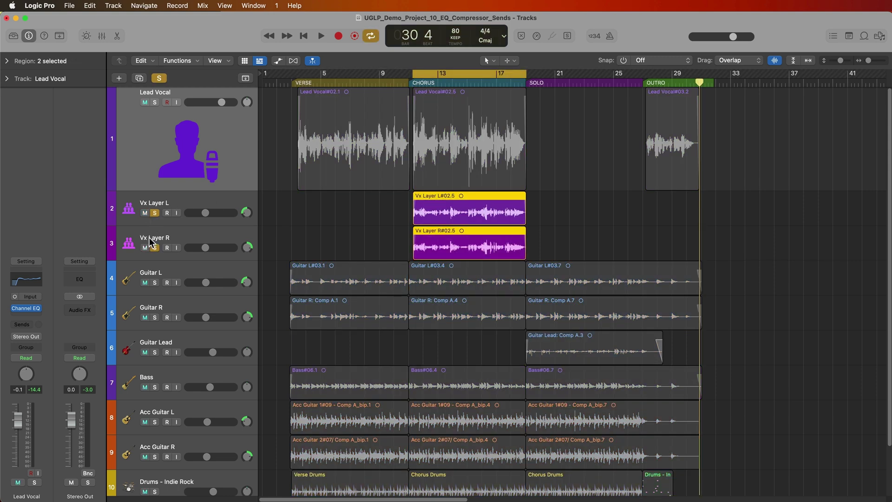
- Show the mixer, copy the Lead Vocal's Channel EQ onto the Vx Layer L channel, and open the copy
key("x")
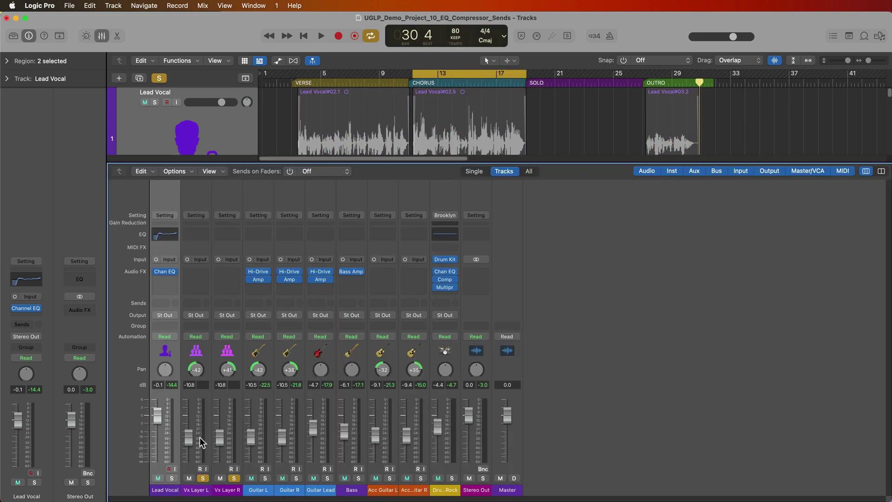
left_click(202, 488)
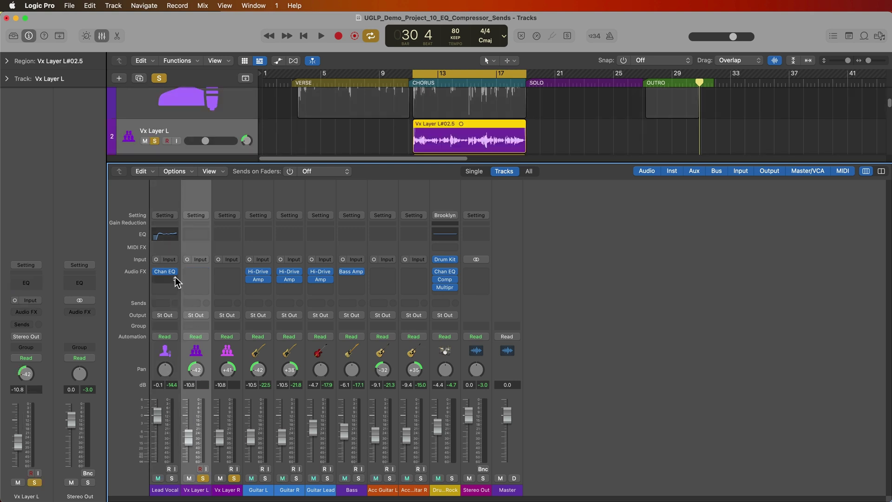
mouse_move(168, 271)
left_click_drag(185, 272, 186, 273)
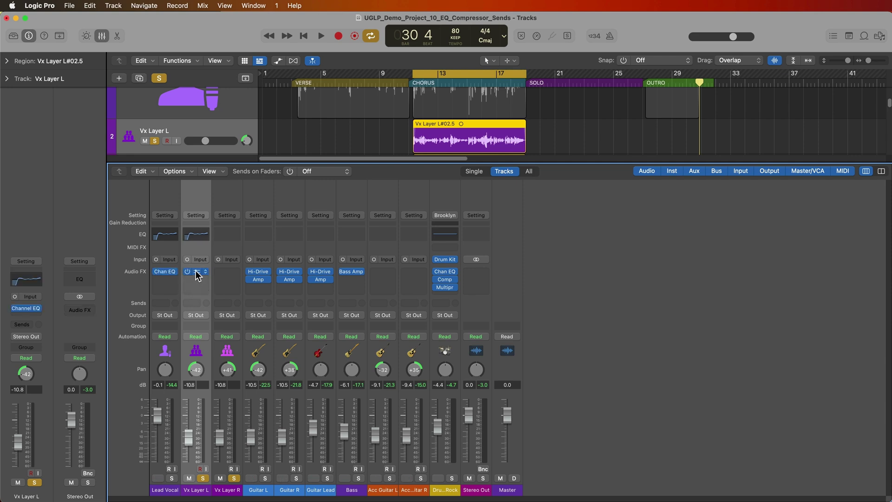
left_click(196, 274)
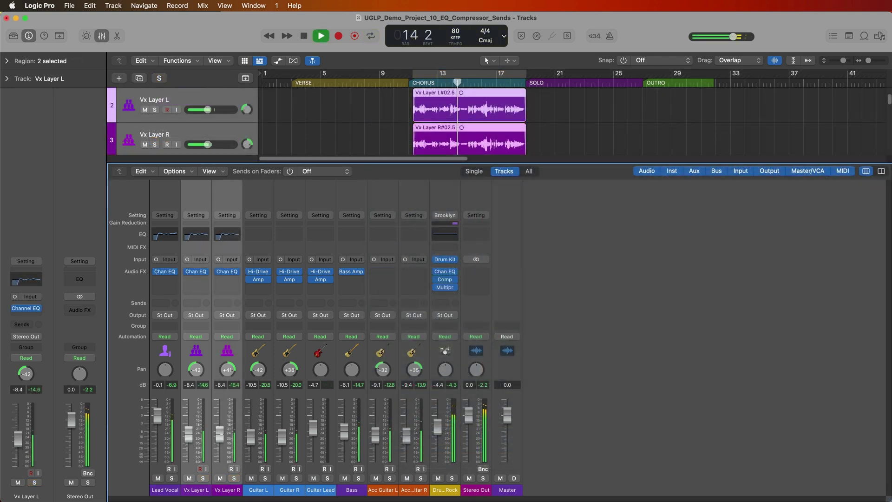
- Stop playback, solo Vx Layer R, and set a low-pass filter at about 12200 Hz, 24 dB/Oct in its Channel EQ
key("Down")
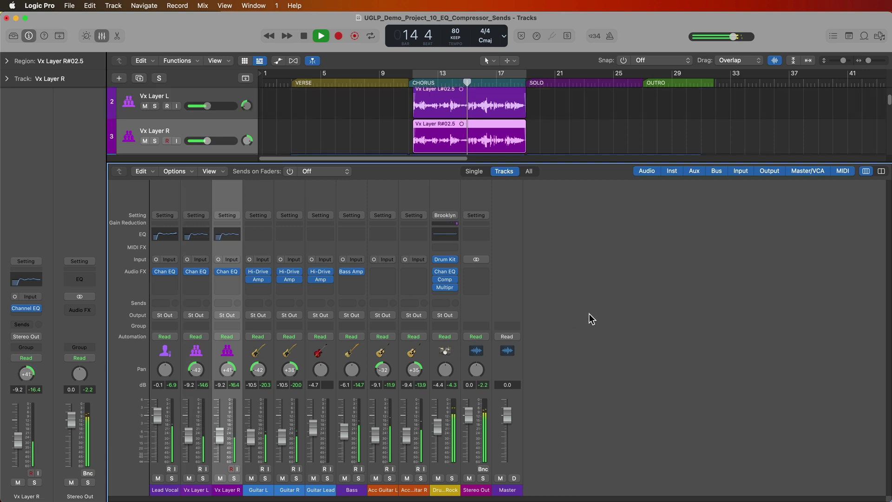
left_click(228, 274)
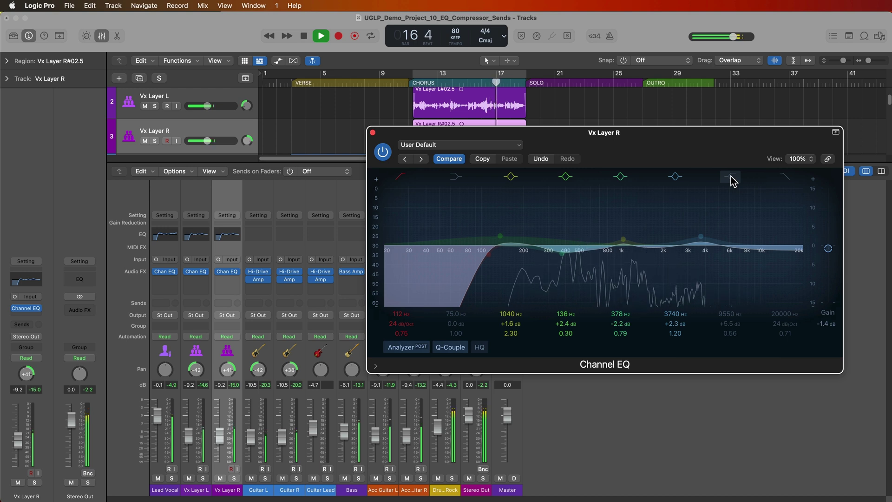
key("space")
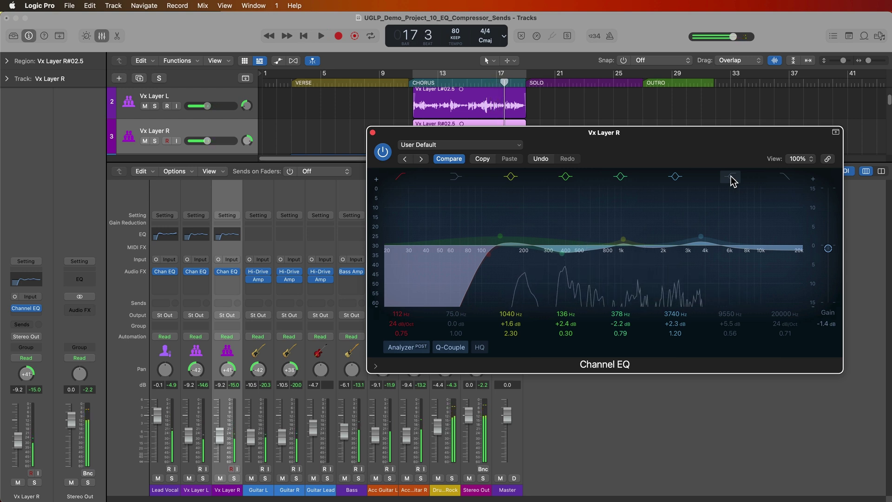
key("s")
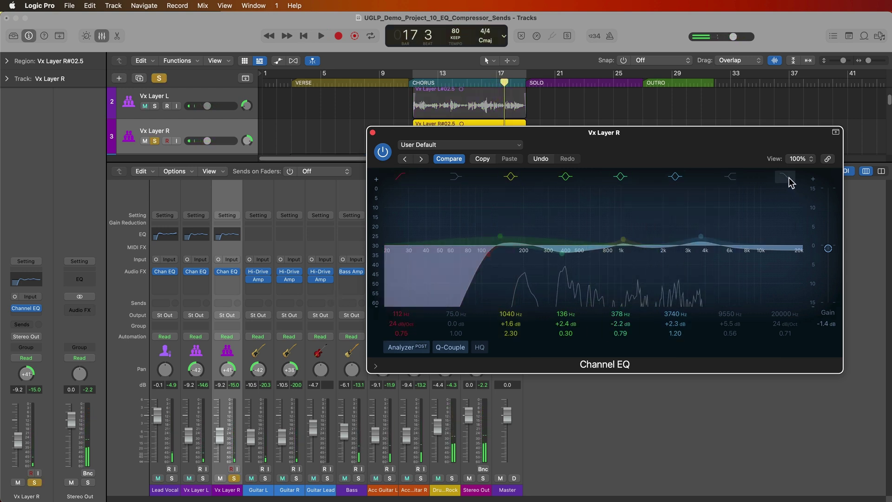
left_click_drag(789, 256, 760, 256)
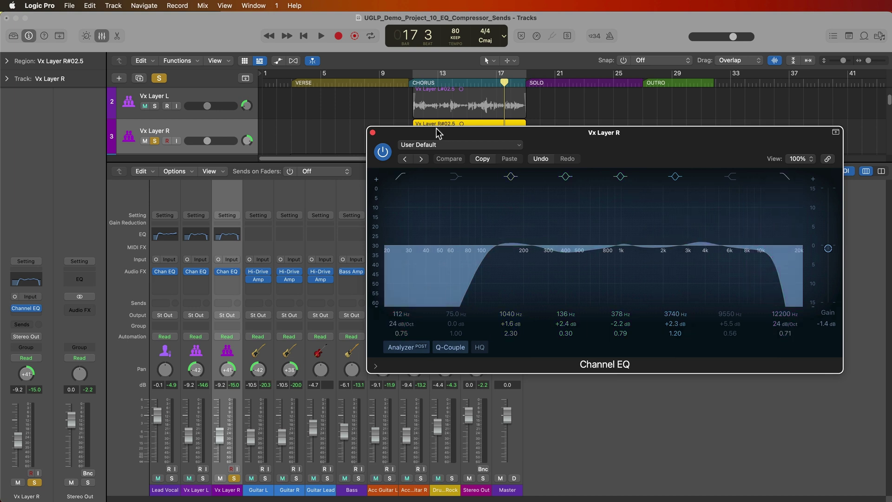
left_click(372, 133)
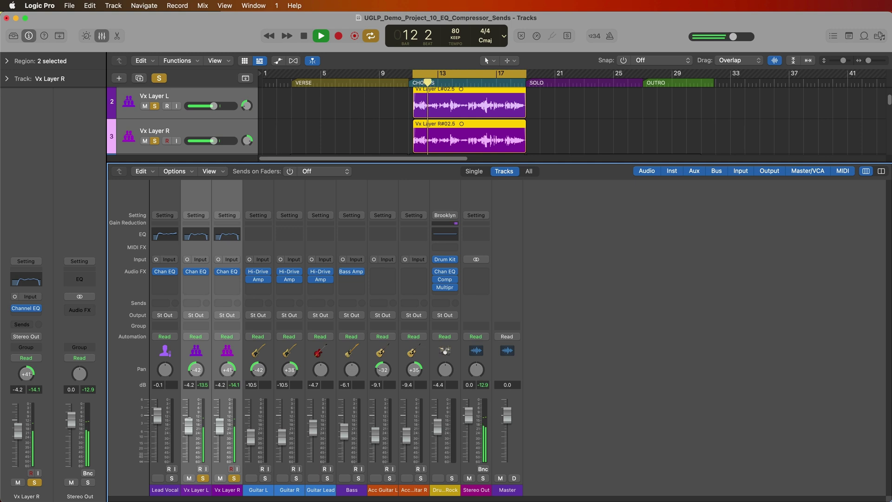
- Unsolo both Vx Layer tracks during chorus playback and set their faders to about -10.2 dB
left_click_drag(188, 427, 188, 437)
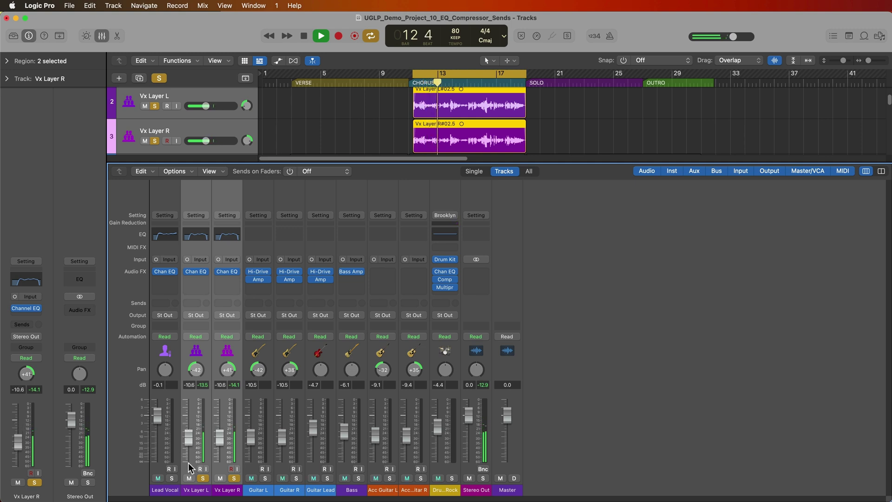
left_click(201, 476)
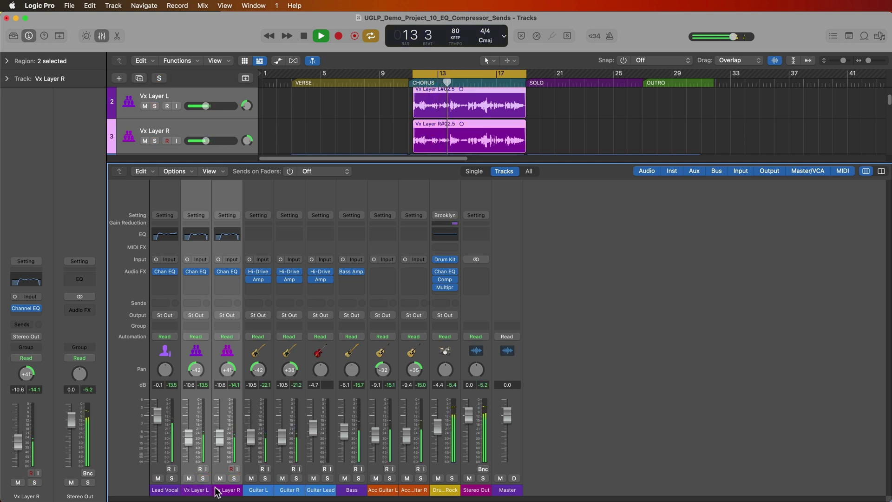
left_click_drag(219, 446, 220, 443)
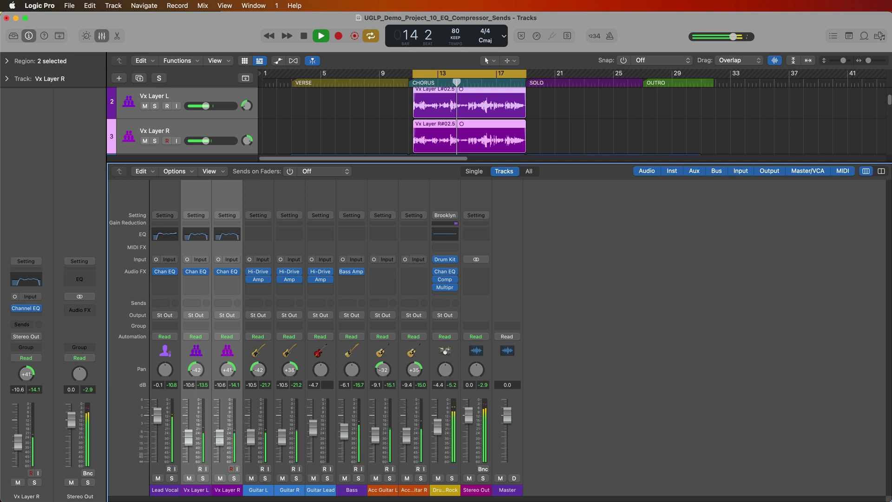
- Hide the mixer, play the chorus through with cycle turned off, and stop playback
key("x")
left_click(590, 113)
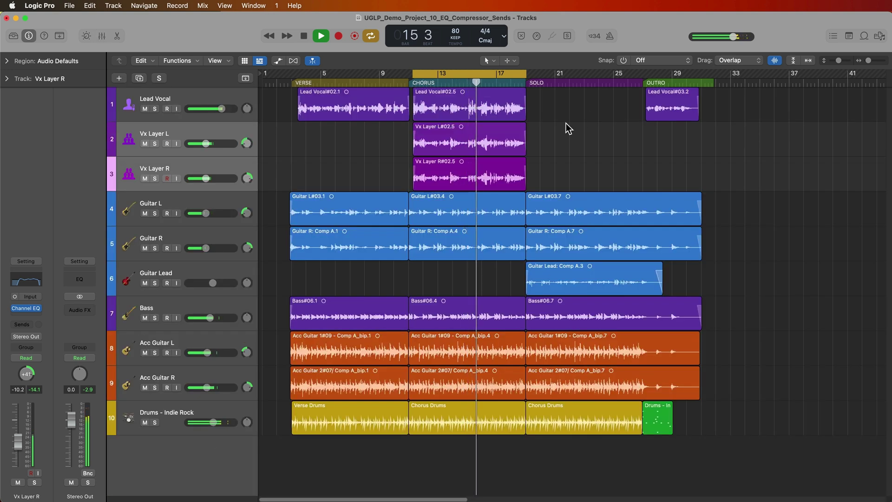
key("c")
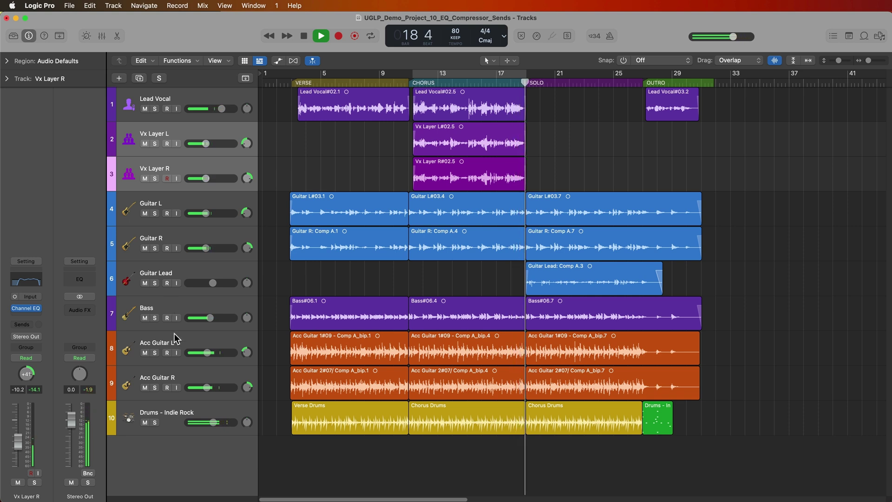
key("space")
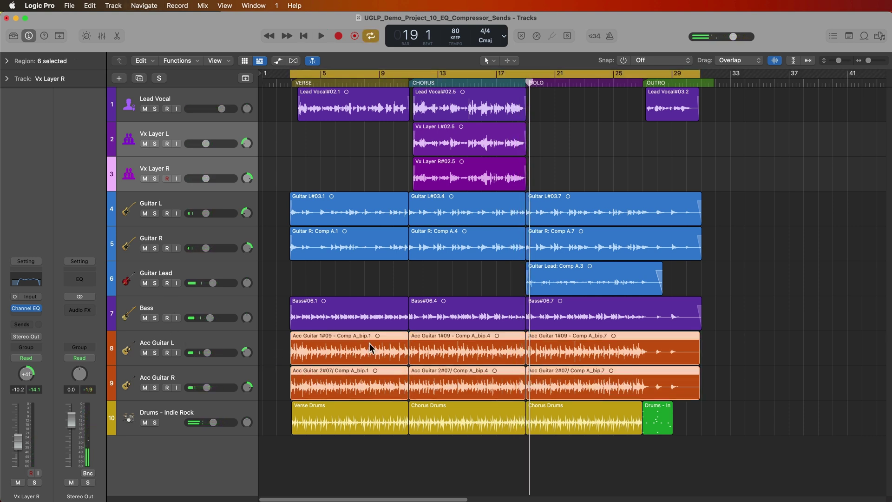
- Select and solo the Acc Guitar L track, and show the mixer
left_click(205, 340)
left_click(155, 352)
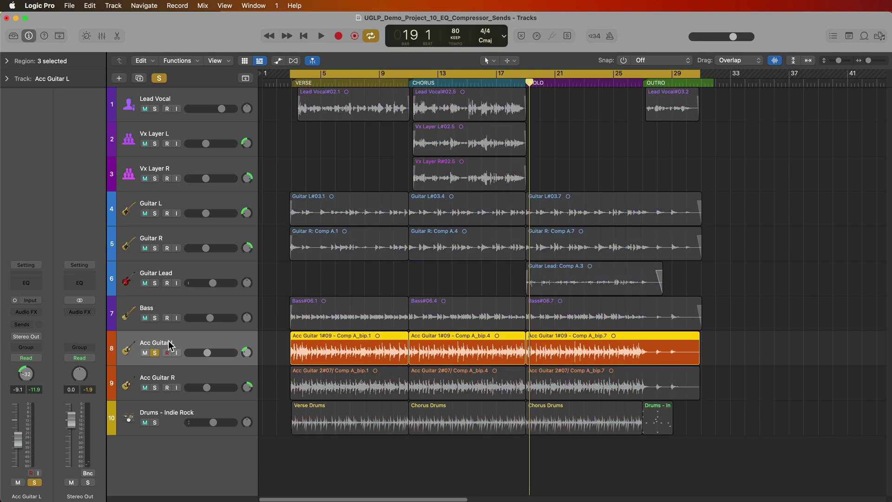
key("x")
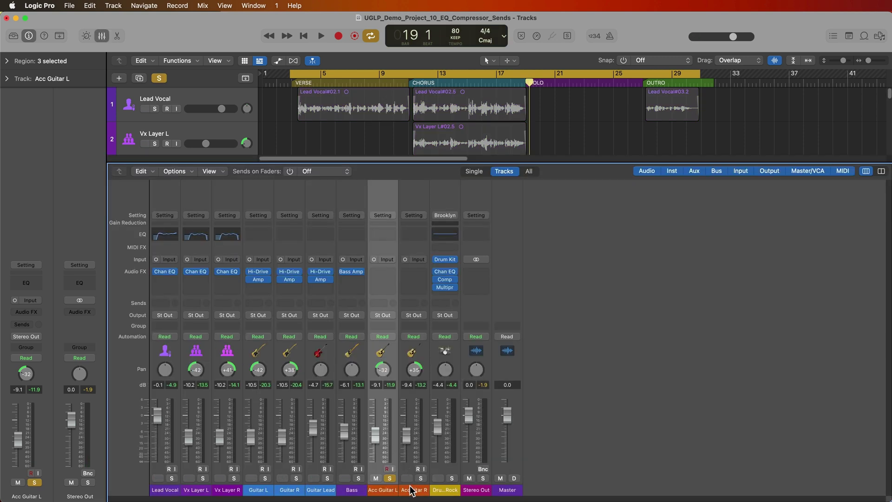
- Select Acc Guitar R together with Acc Guitar L, raise their faders to about -2.4 and -2.0 dB, and centre both pans
left_click(410, 489, "shift")
left_click_drag(409, 443, 409, 429)
left_click(405, 369)
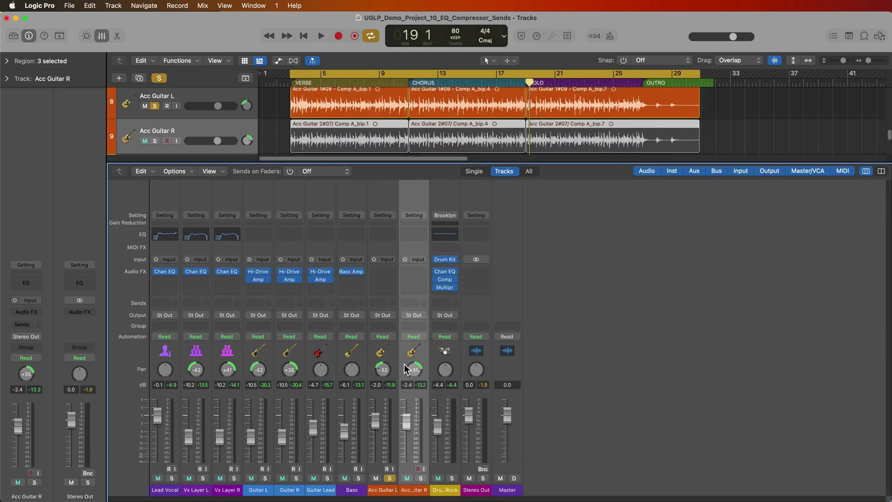
- Insert a mono Channel EQ on Acc Guitar L and open its window clear of the track regions
left_click(390, 490)
left_click(389, 273)
mouse_move(418, 296)
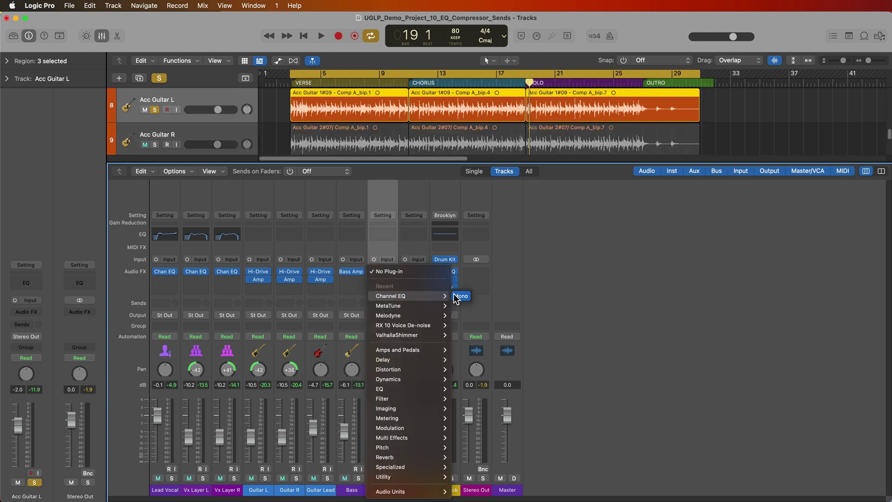
left_click(460, 296)
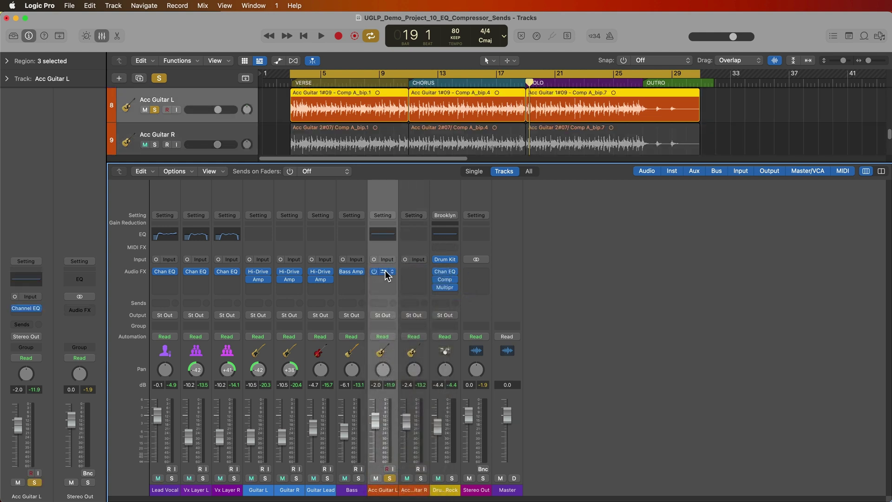
left_click(383, 272)
left_click_drag(607, 136, 627, 204)
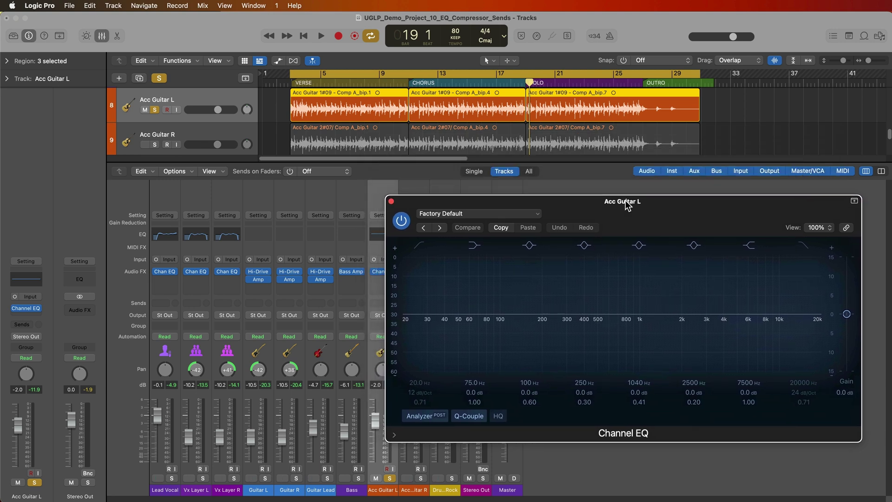
- Audition Acc Guitar L briefly and enable a high-pass filter at about 66.5 Hz, 24 dB/Oct
key("space")
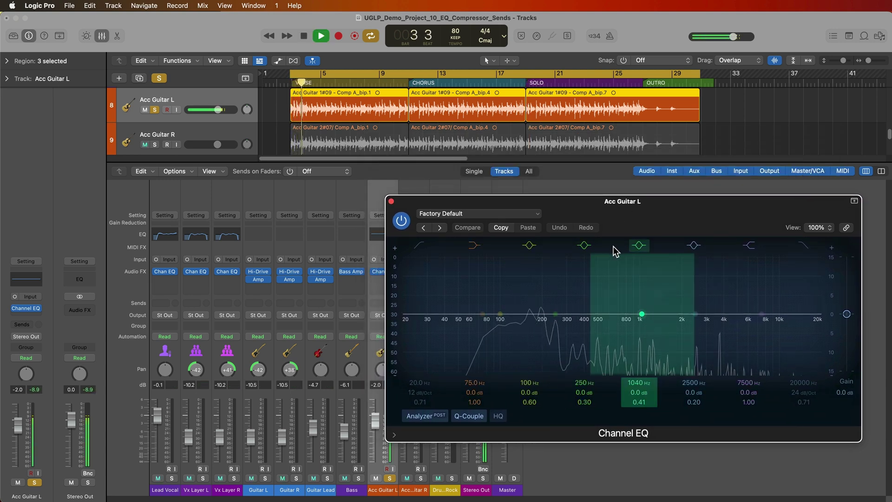
key("space")
left_click(421, 248)
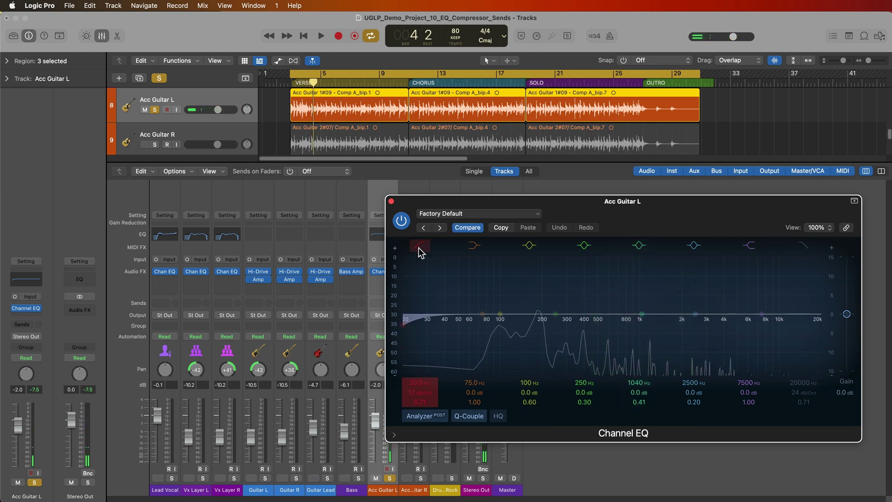
left_click_drag(421, 379, 421, 359)
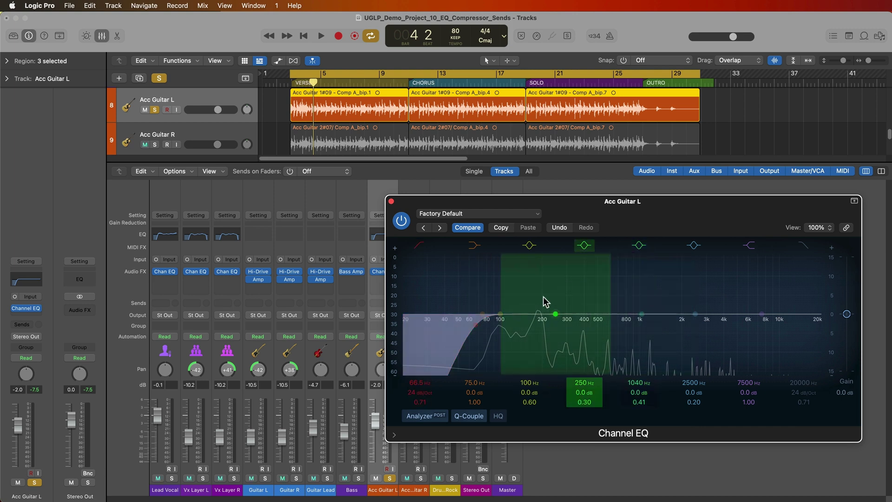
- Boost the 250 Hz bell to +1.8 dB at 78 Hz, and the 2500 Hz bell to about +4.3 dB at 4460 Hz
left_click_drag(555, 312, 484, 303)
left_click_drag(692, 321, 728, 295)
left_click_drag(681, 403, 682, 399)
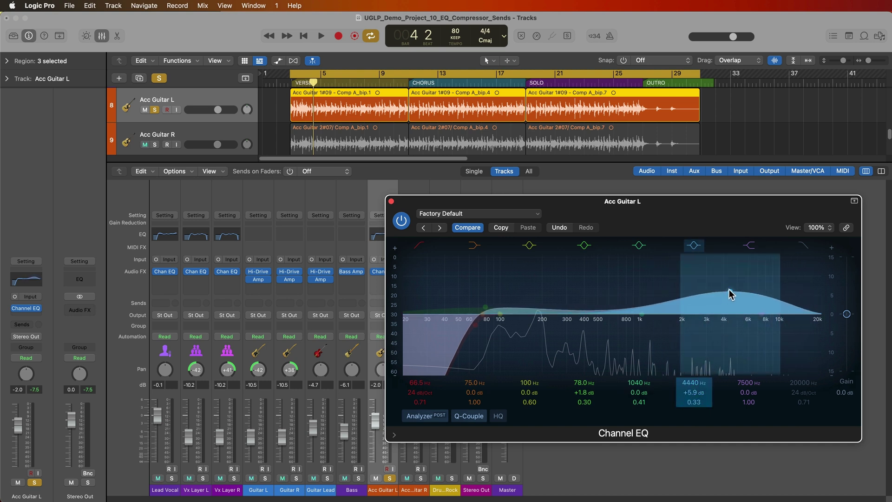
- During playback, set the upper-mid bell to 5700 Hz, +2.7 dB, Q 0.64 and the 7500 Hz high shelf to +4.5 dB, Q 1.60
key("space")
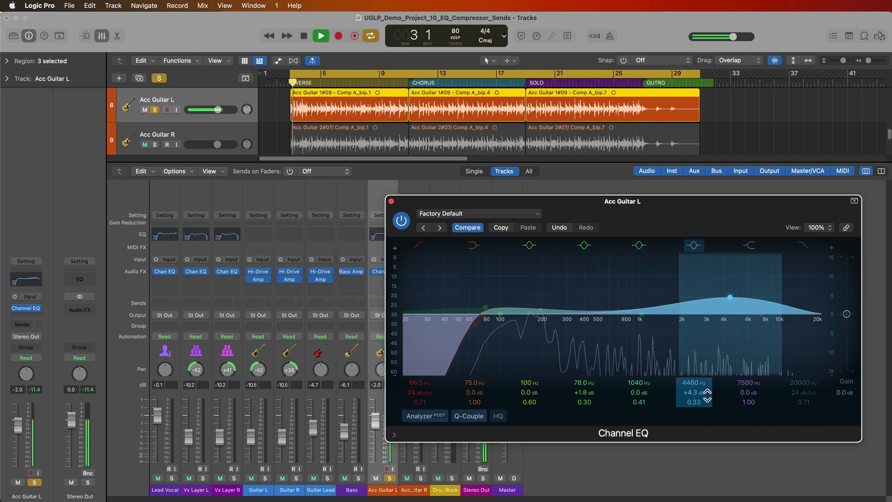
left_click_drag(729, 294, 781, 304)
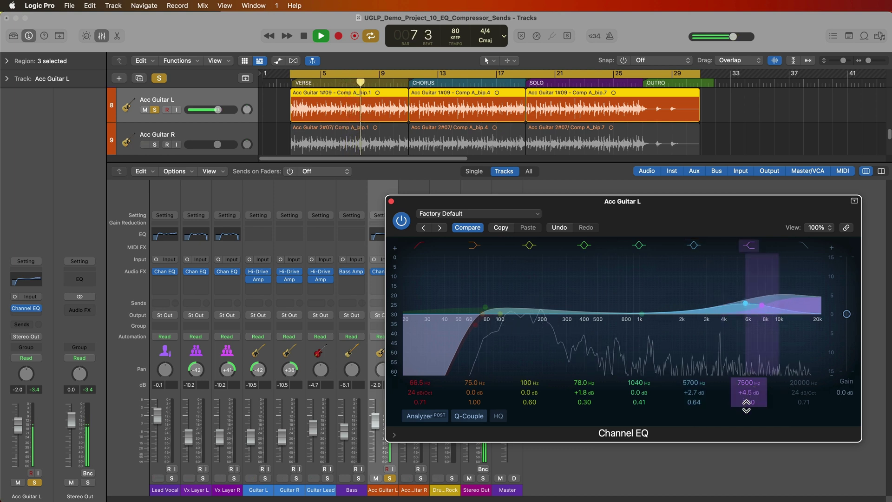
key("space")
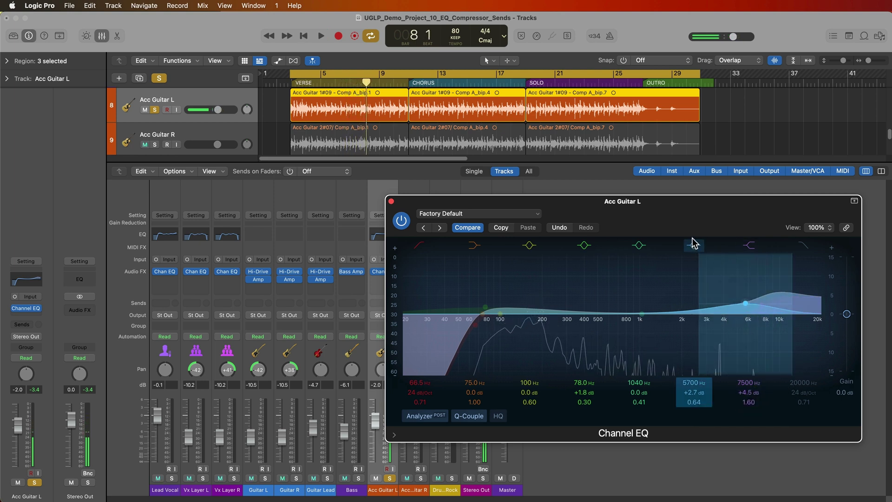
- Switch off the upper-mid bell and, during playback, set the high shelf to about 5500 Hz, +5.3 dB, Q 0.95
left_click_drag(748, 310, 636, 290)
left_click(693, 245)
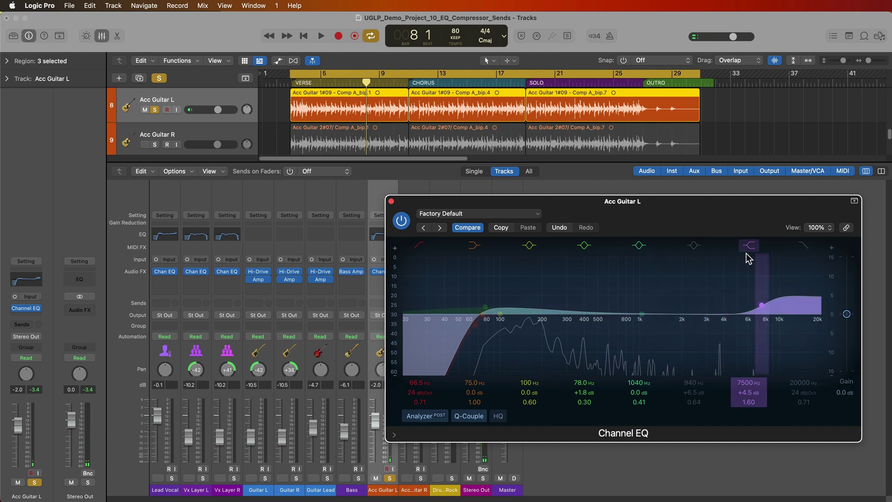
left_click_drag(763, 306, 740, 309)
key("space")
mouse_move(748, 399)
left_mouse_down()
mouse_move(749, 409)
mouse_move(754, 383)
left_mouse_up()
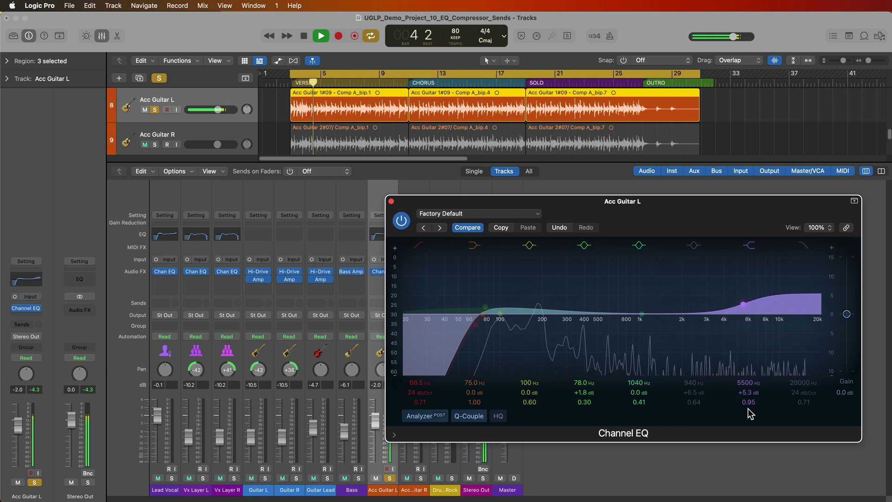
key("space")
- Refine the high shelf to about 5250 Hz, +5.7 dB, Q 0.63 while listening, and stop playback
mouse_move(747, 383)
left_mouse_down()
mouse_move(750, 416)
mouse_move(748, 386)
left_mouse_up()
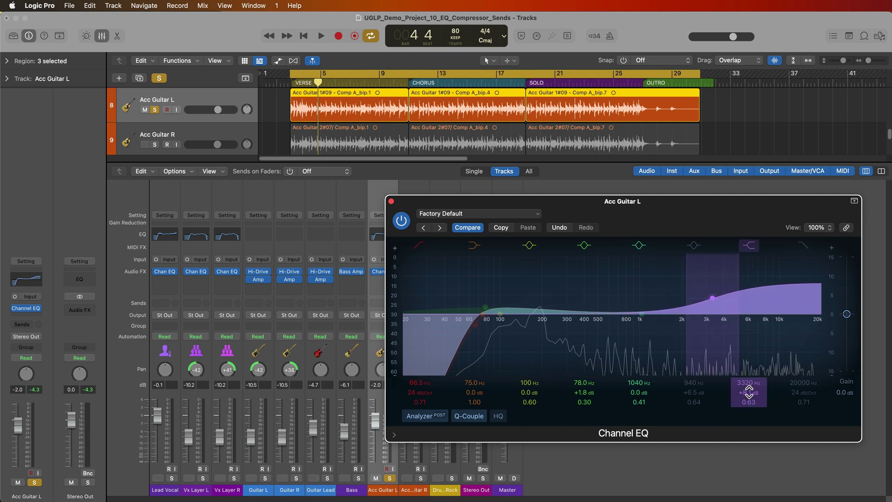
key("space")
left_click_drag(719, 306, 740, 302)
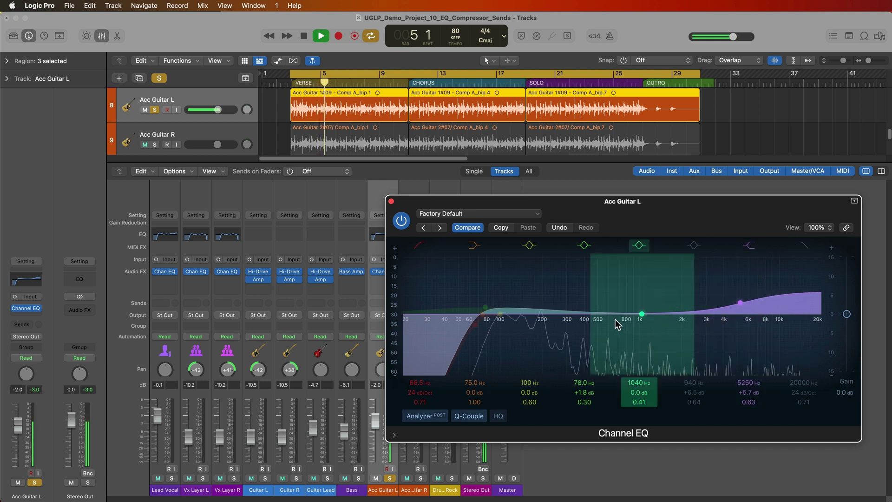
key("space")
- Turn the 1040 Hz bell into a cut of about -2.6 dB at 288 Hz with Q 0.93 and resume playback
left_click_drag(636, 313, 587, 321)
left_click_drag(636, 401, 637, 382)
left_click_drag(594, 323, 561, 324)
key("space")
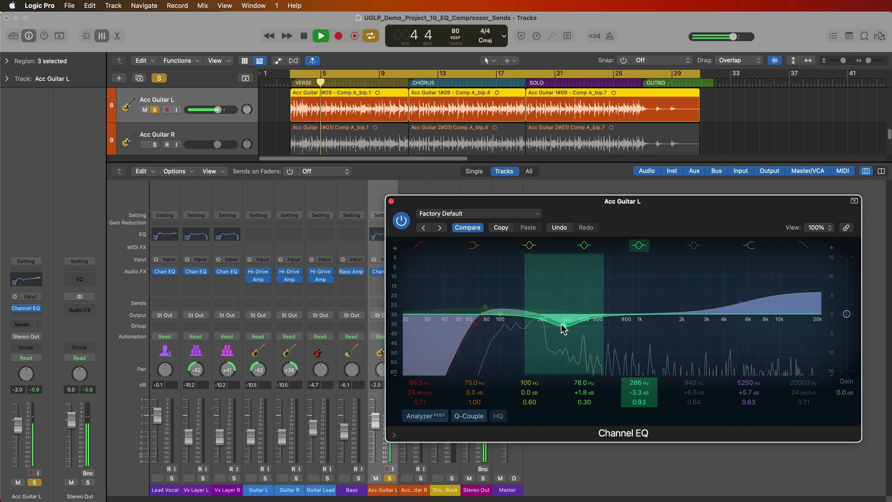
- Compare Acc Guitar L with its EQ bypassed and active, lower the EQ's output gain to about -0.8 dB, and close it
left_click(401, 221)
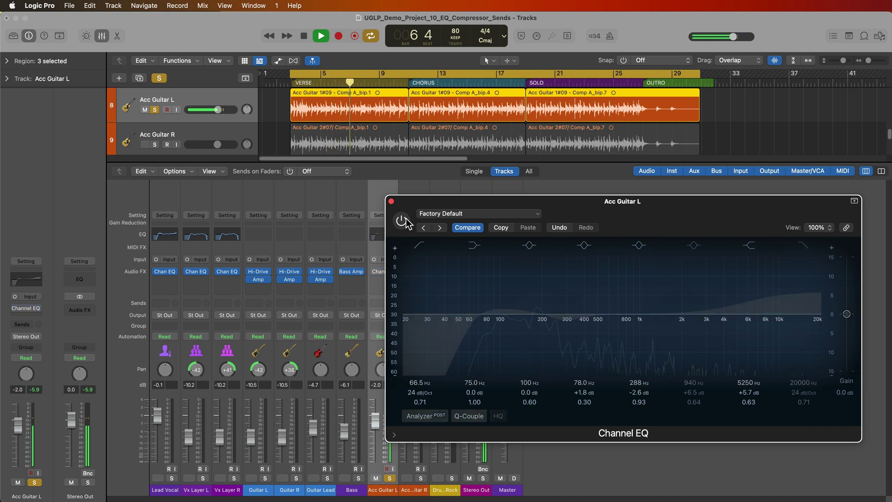
left_click(403, 221)
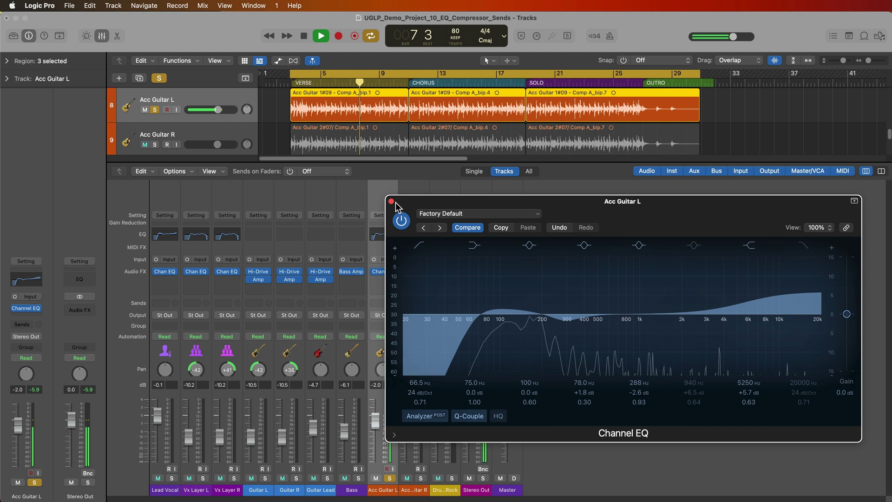
left_click_drag(846, 314, 847, 321)
key("space")
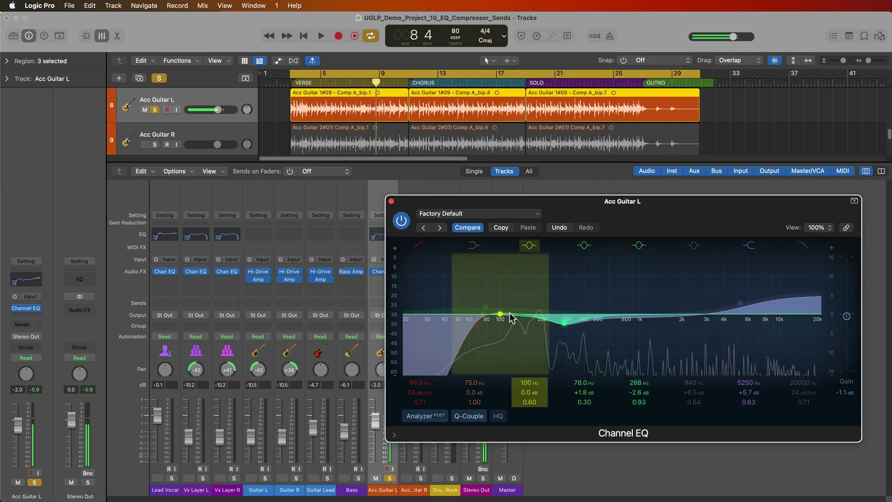
left_click_drag(847, 319, 847, 317)
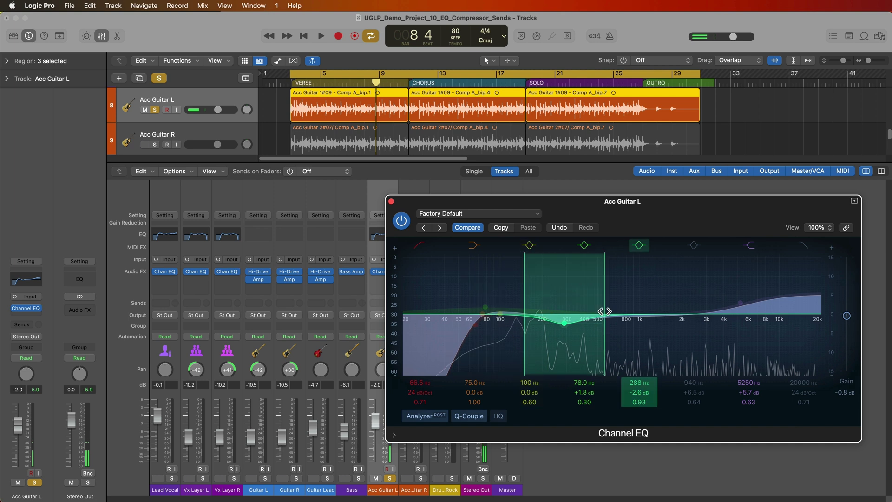
left_click(391, 202)
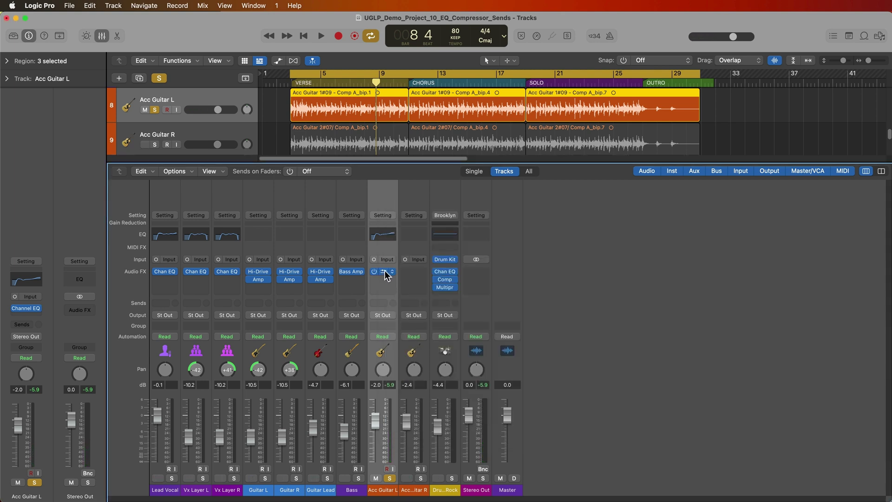
- Copy the Channel EQ to Acc Guitar R, solo that track, and play both acoustic guitars panned to -38 and +38
left_click_drag(415, 273, 414, 274)
left_click(420, 478)
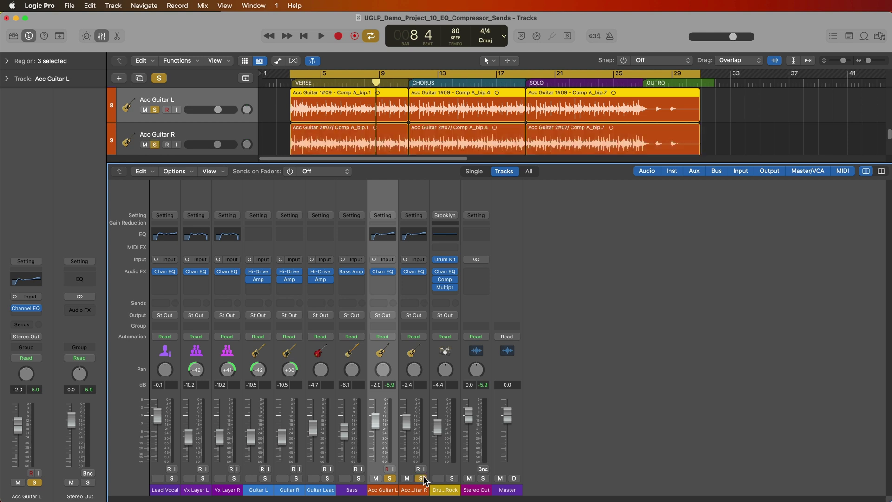
left_click(414, 489)
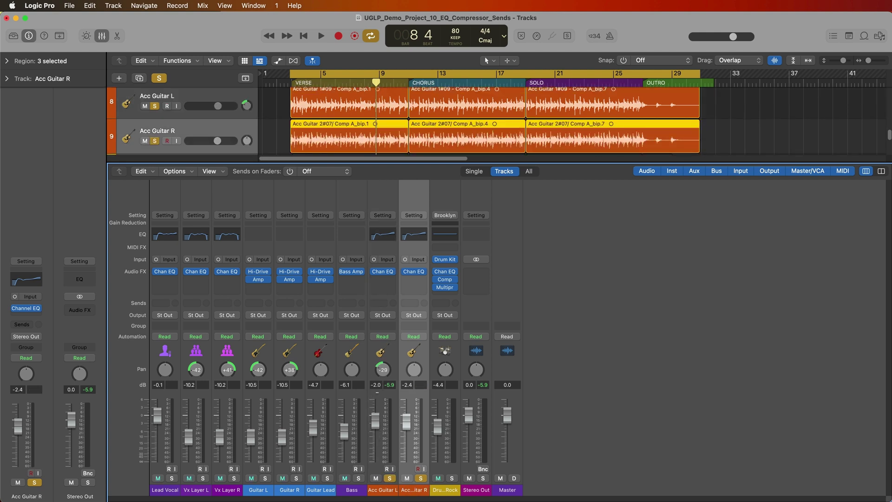
key("space")
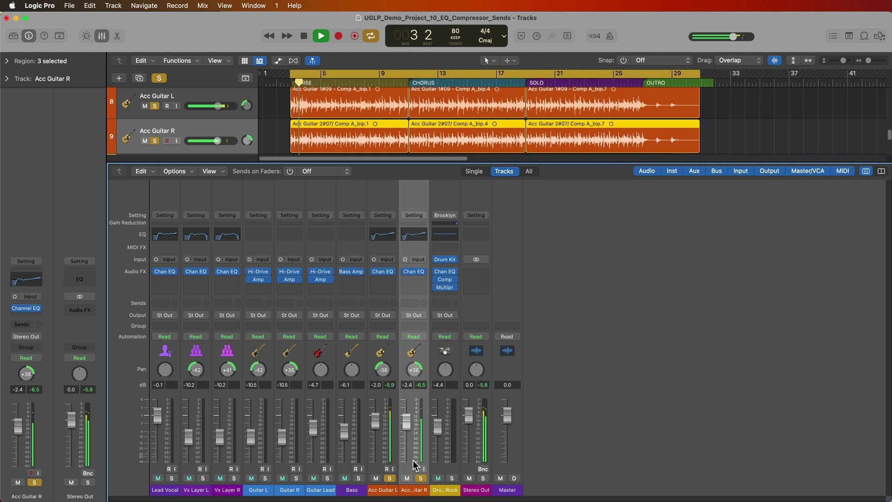
- Lower the Acc Guitar L and R faders together to about -8.2 and -8.6 dB, and unsolo both tracks
left_click(390, 490, "shift")
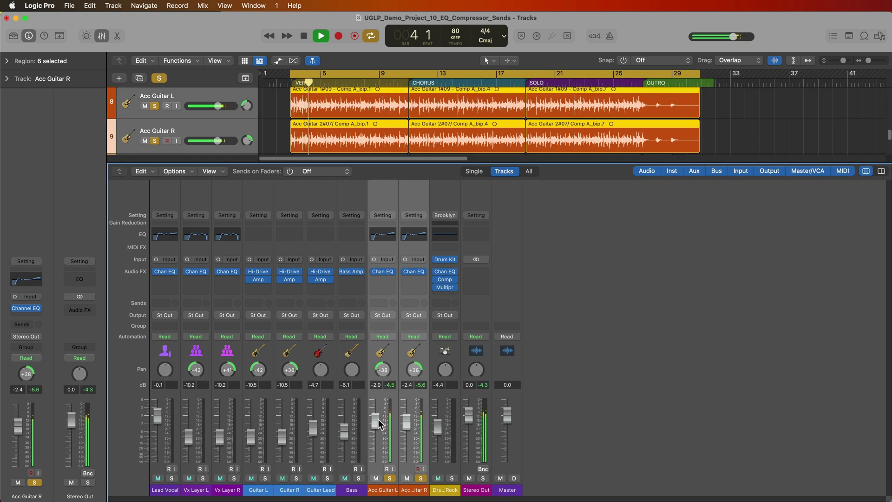
left_click_drag(375, 420, 375, 436)
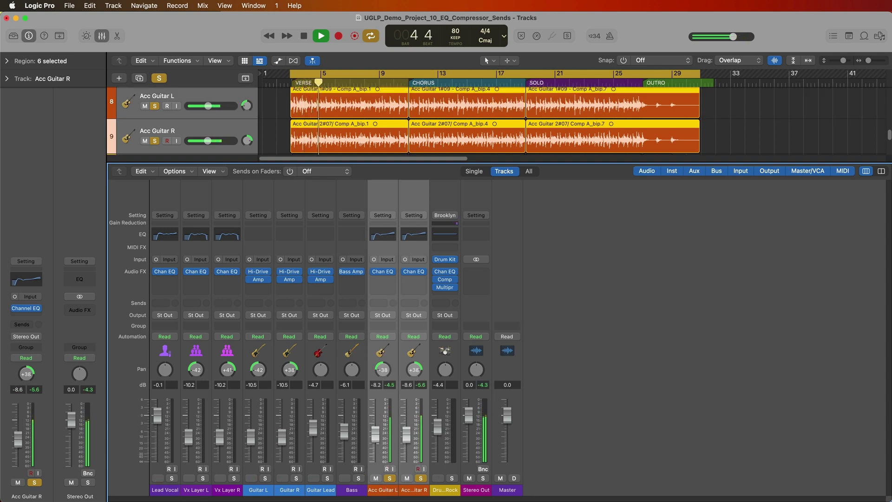
left_click(389, 479)
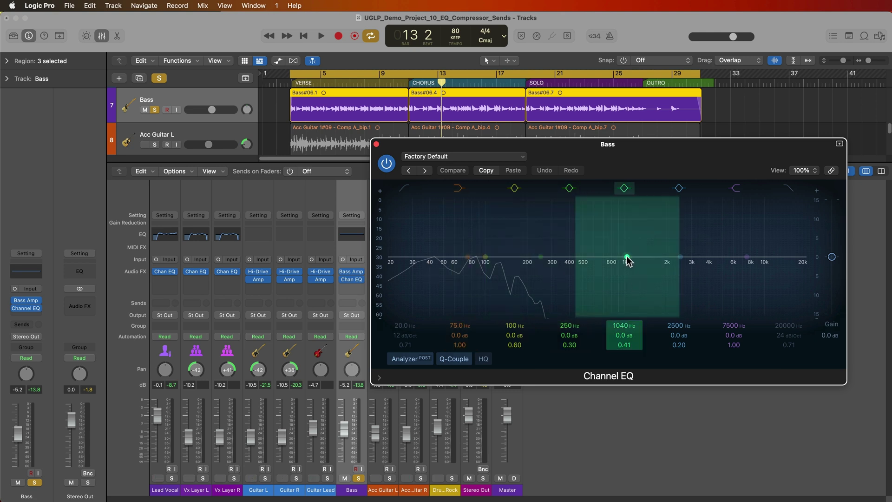
- Boost the Bass EQ's 1040 Hz bell to about +7.2 dB at 695 Hz during playback and lower the output gain to about -1.2 dB
mouse_move(626, 257)
left_mouse_down()
mouse_move(649, 229)
mouse_move(583, 213)
mouse_move(662, 233)
mouse_move(633, 242)
left_mouse_up()
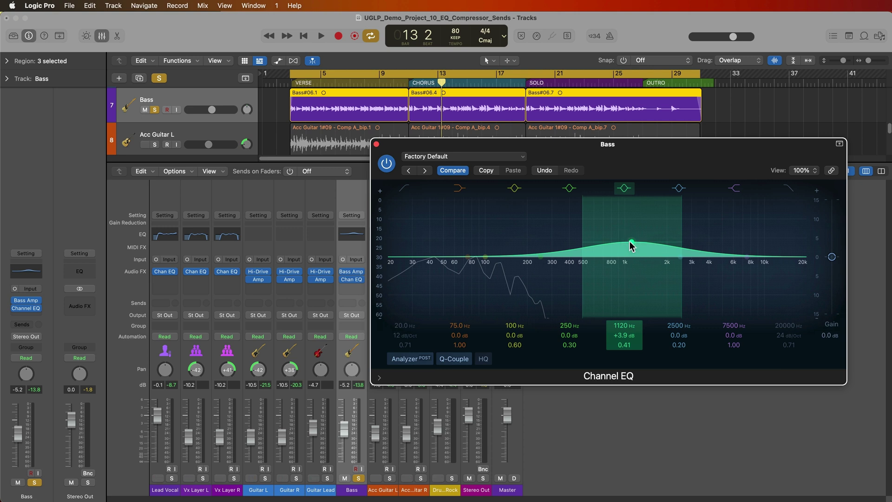
key("space")
left_click_drag(633, 246, 602, 230)
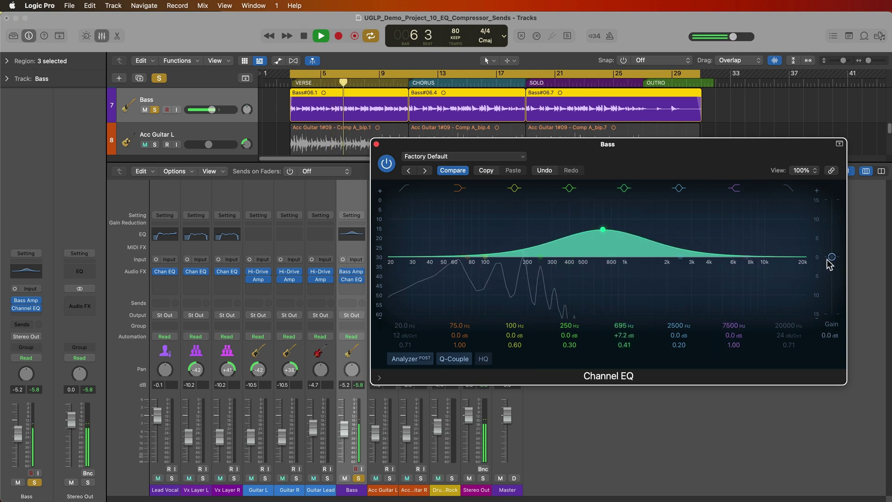
left_click_drag(831, 258, 831, 265)
- Compare the bass with its EQ bypassed and active, then unsolo the track and lower its fader to about -8.4 dB
left_click(386, 163)
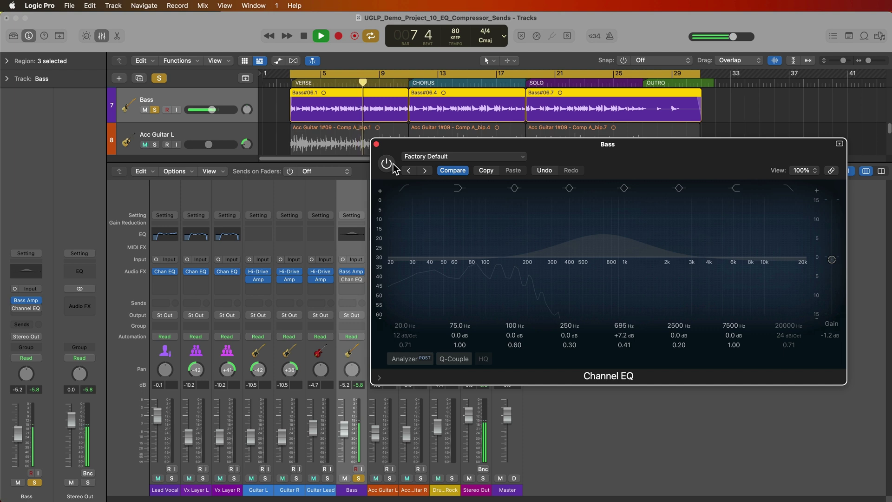
left_click(393, 164)
left_click(377, 144)
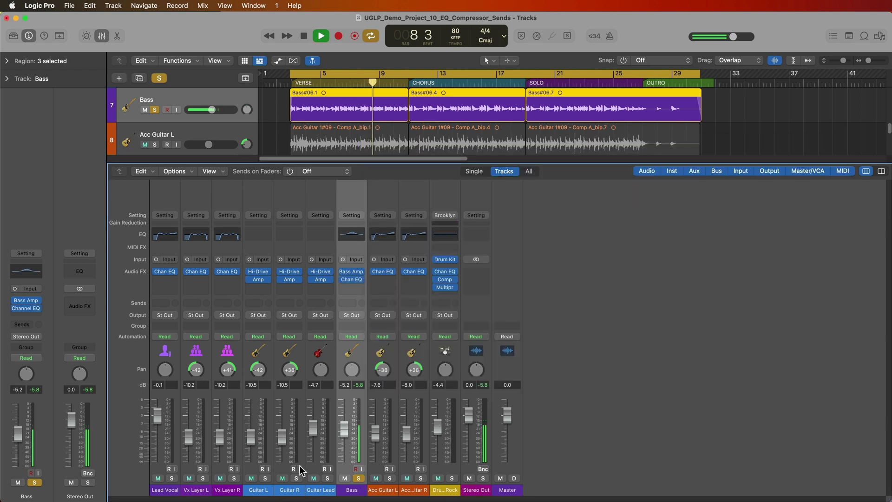
left_click(358, 478)
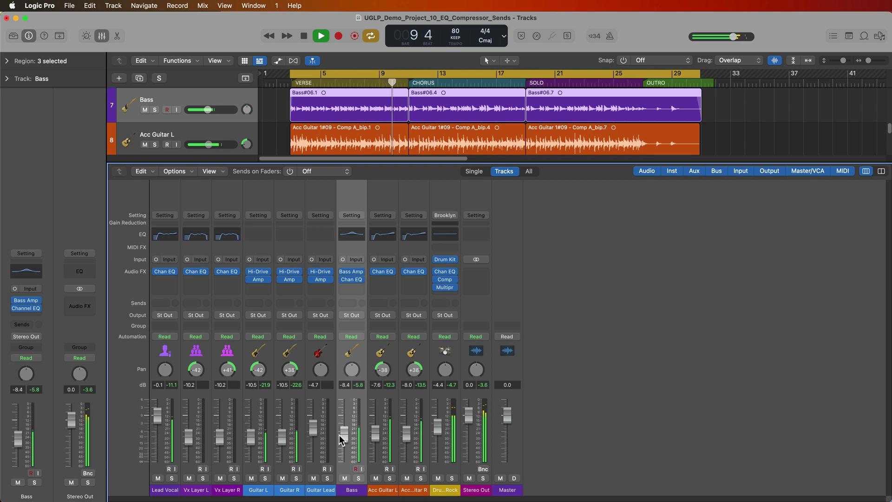
- Select and solo Guitar L, and boost its Channel EQ's 250 Hz bell to about +2.2 dB at 148 Hz during playback
left_click_drag(281, 490, 256, 489)
left_click(264, 478)
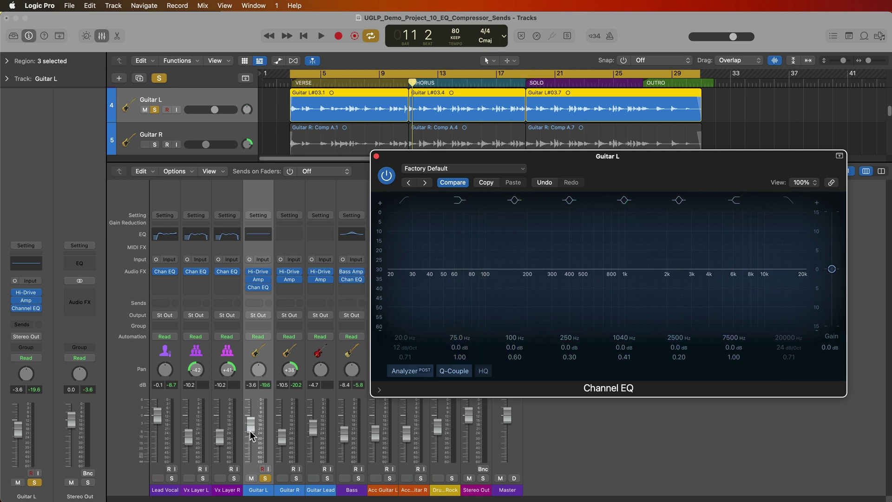
key("space")
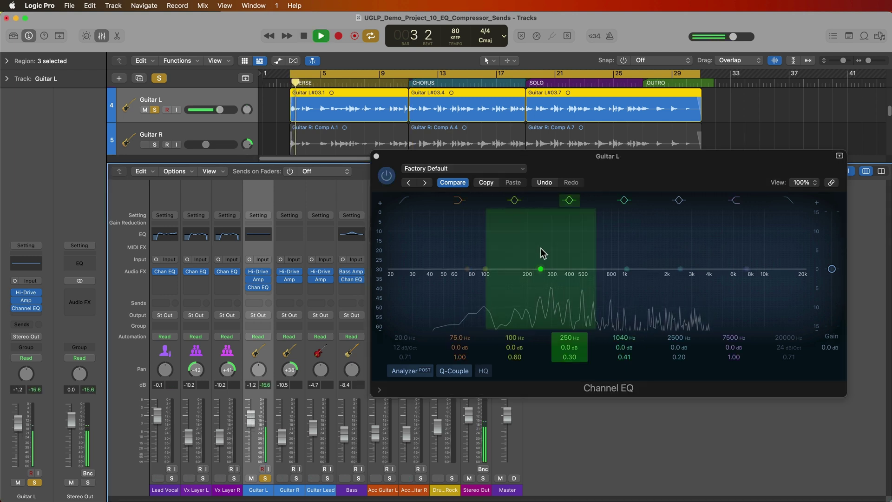
left_click_drag(519, 266, 509, 260)
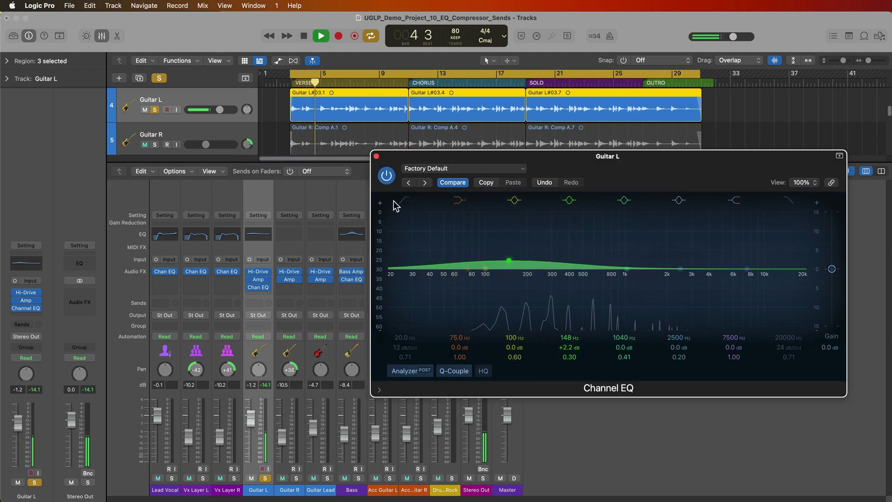
- Enable the low cut in Guitar L's Channel EQ and set it to about 68.5 Hz with a 36 dB/Oct slope
left_click(404, 201)
left_click_drag(400, 347, 405, 311)
left_click(483, 371)
- Set Guitar L's bells to about +3.5 dB at 78.5 Hz, -0.2 dB at 430 Hz and +1.6 dB at 1180 Hz, and high-cut at 11200 Hz
left_click_drag(680, 268, 713, 260)
left_click_drag(678, 357, 678, 341)
left_click_drag(628, 269, 573, 269)
left_click(509, 261)
left_click_drag(559, 348, 559, 340)
left_click_drag(509, 260, 470, 256)
left_click_drag(710, 262, 634, 267)
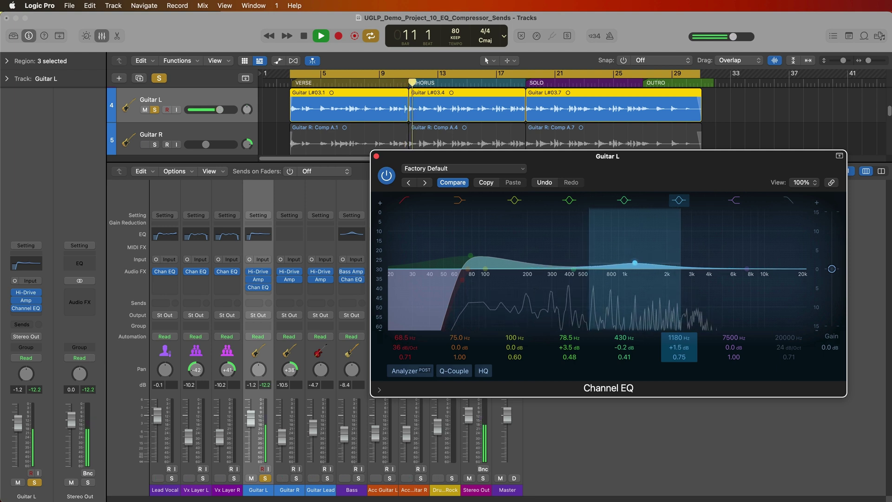
left_click_drag(789, 338, 785, 332)
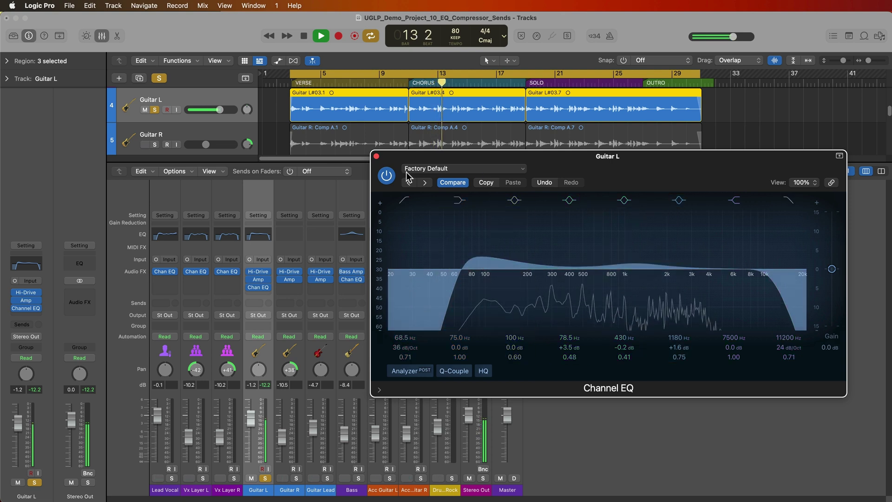
- Compare Guitar L with its EQ bypassed and active, then lower the EQ's output gain to about -0.7 dB
left_click(386, 177)
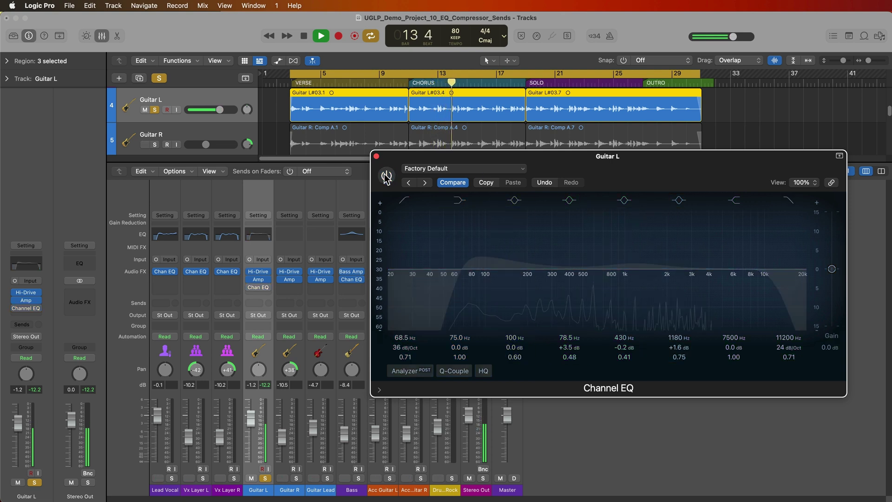
left_click(386, 176)
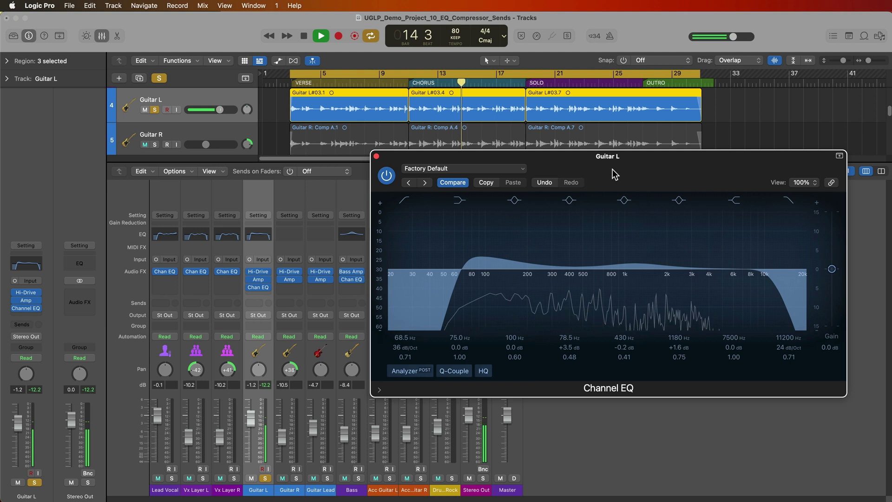
left_click_drag(831, 270, 831, 271)
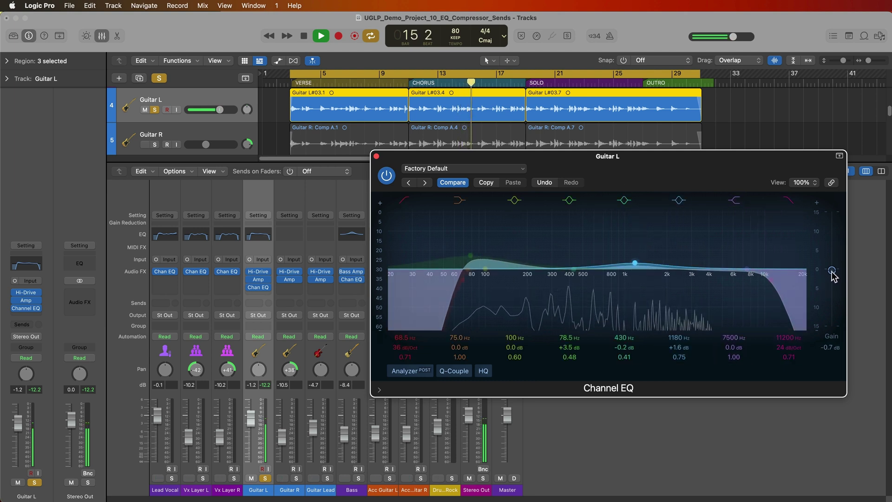
- Copy Guitar L's Channel EQ to Guitar R, and pan Guitar L to about -38 with its fader at about -11.0 dB
key("space")
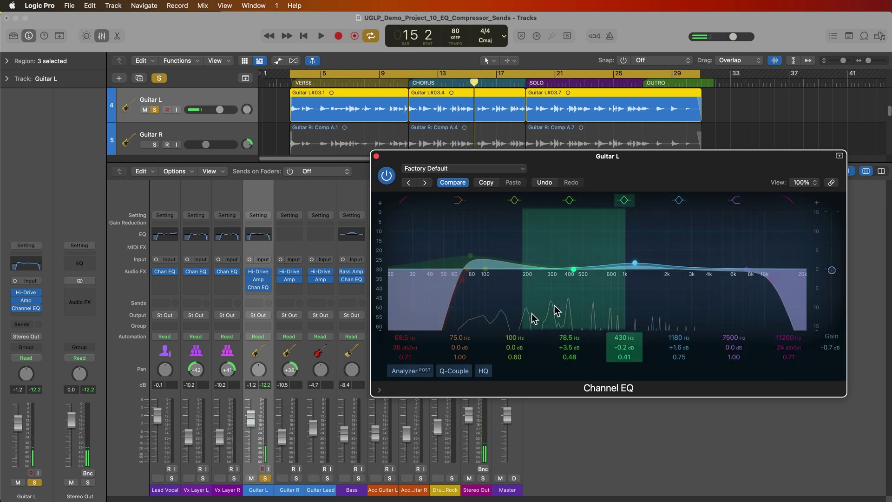
left_click(376, 156)
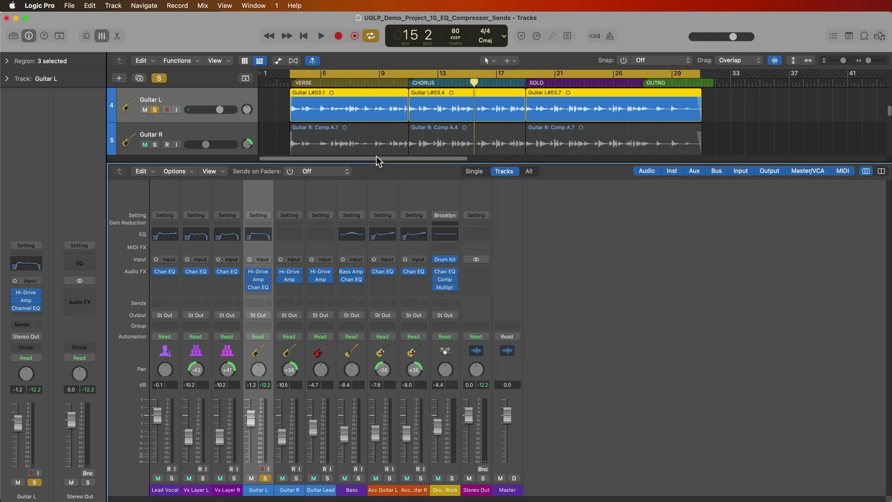
left_click_drag(259, 286, 288, 287)
left_click_drag(256, 422, 257, 442)
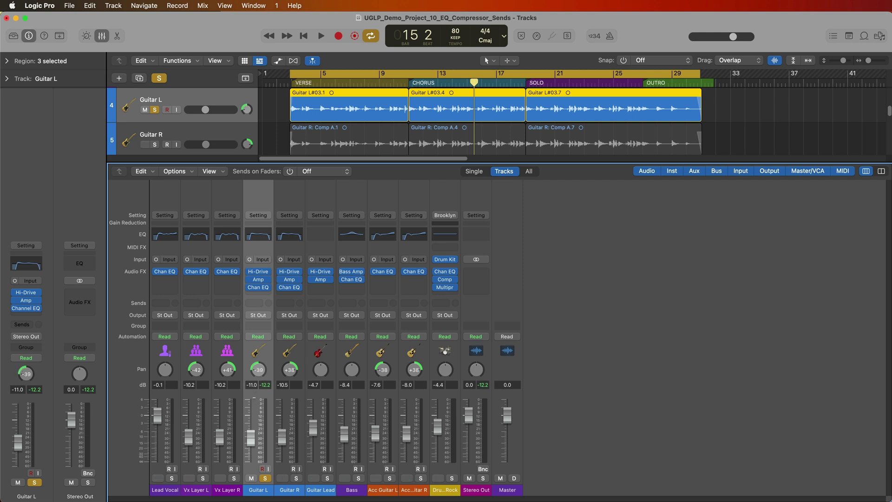
- Solo Guitar R alongside Guitar L and raise both faders together to about -2.2 dB (L) and -1.7 dB (R) during playback
left_click(294, 478)
left_click(294, 490, "shift")
key("space")
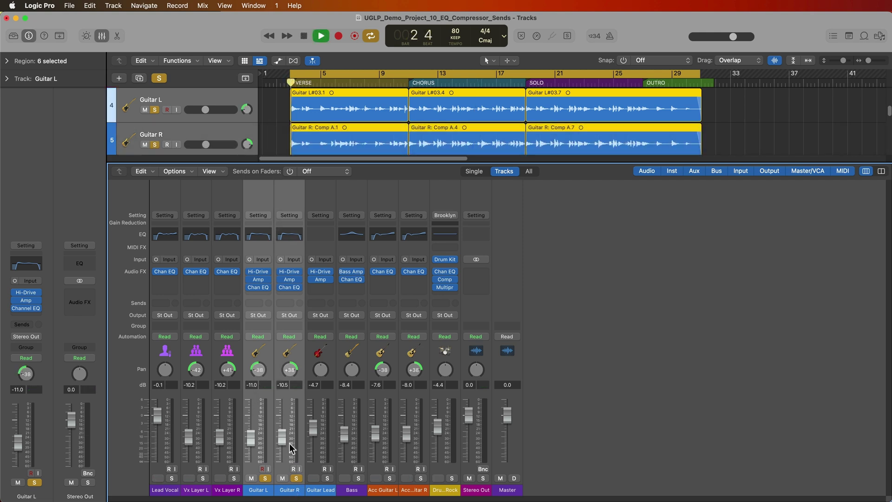
left_click_drag(283, 436, 283, 417)
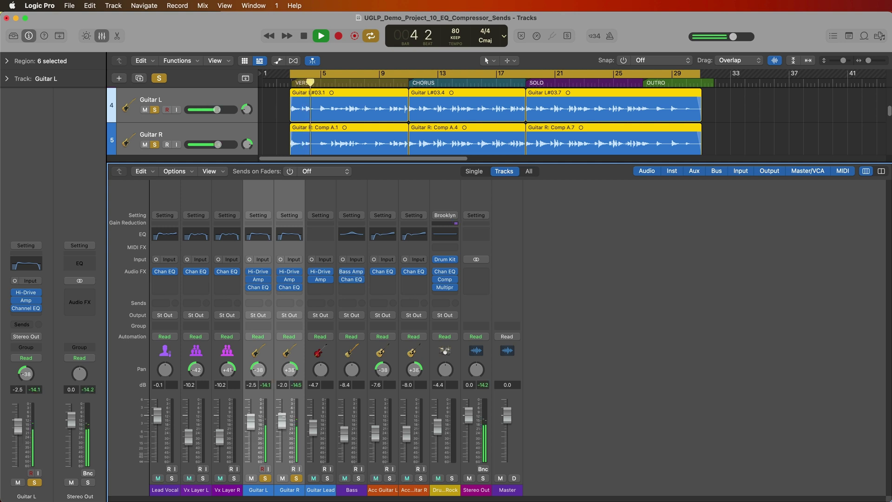
- Move the 1180 Hz bell in Guitar R's Channel EQ to about +2.3 dB at 2140 Hz and play back both guitars
left_click(288, 488)
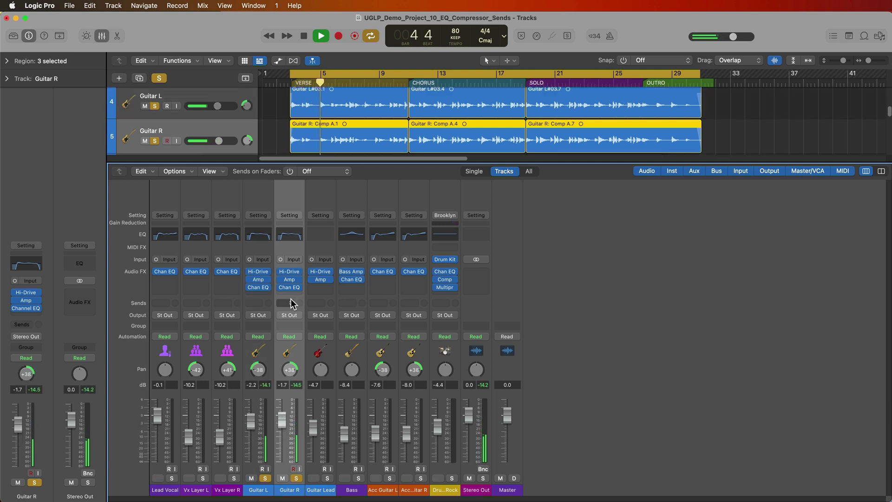
left_click(289, 287)
key("space")
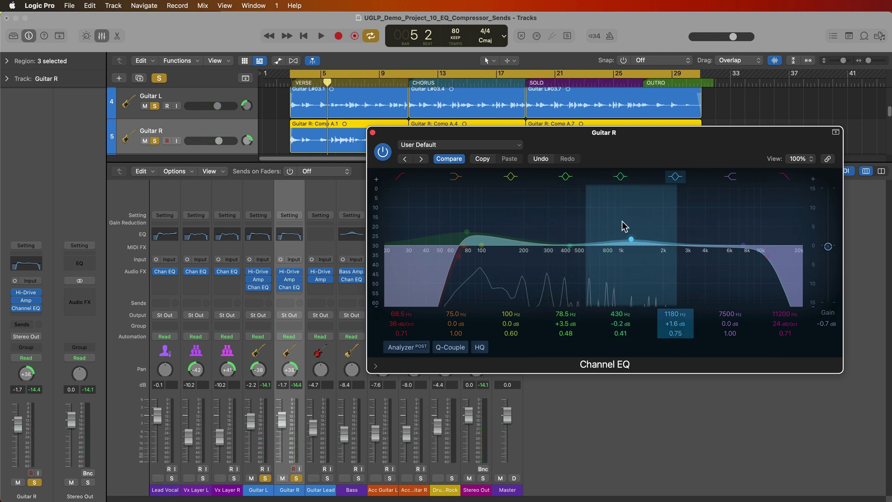
left_click_drag(634, 238, 666, 236)
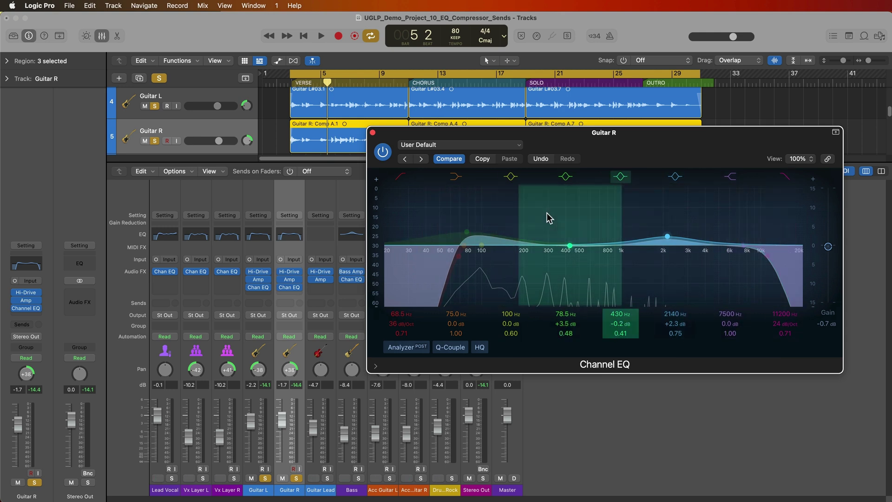
key("space")
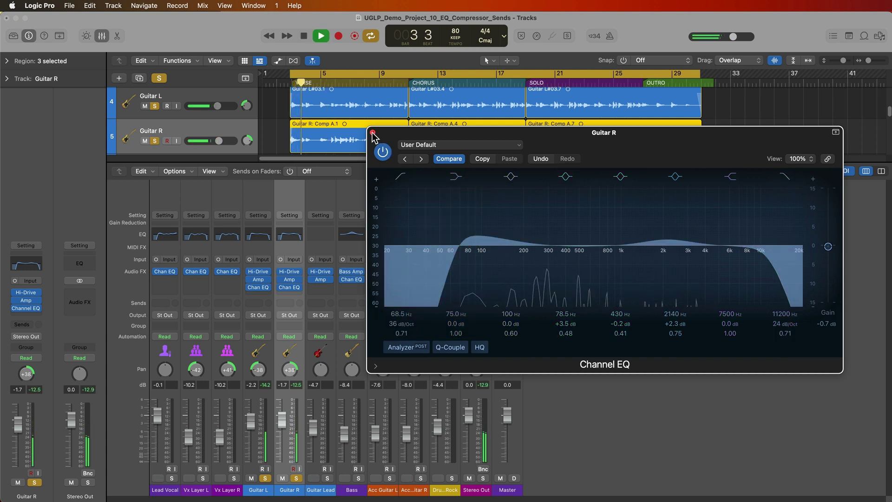
left_click(372, 133)
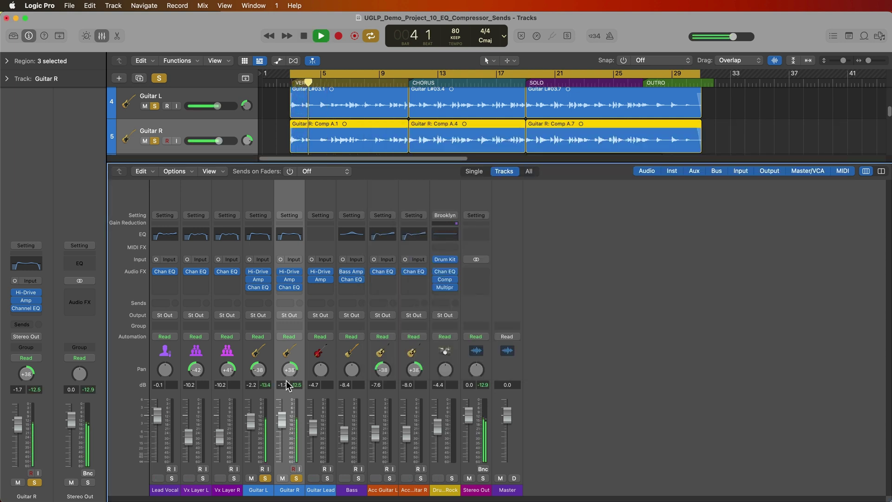
- Unsolo Guitar L and R, and mute the Lead Vocal and both Vx Layer tracks
left_click(264, 488, "shift")
left_click(264, 479)
left_click(224, 489)
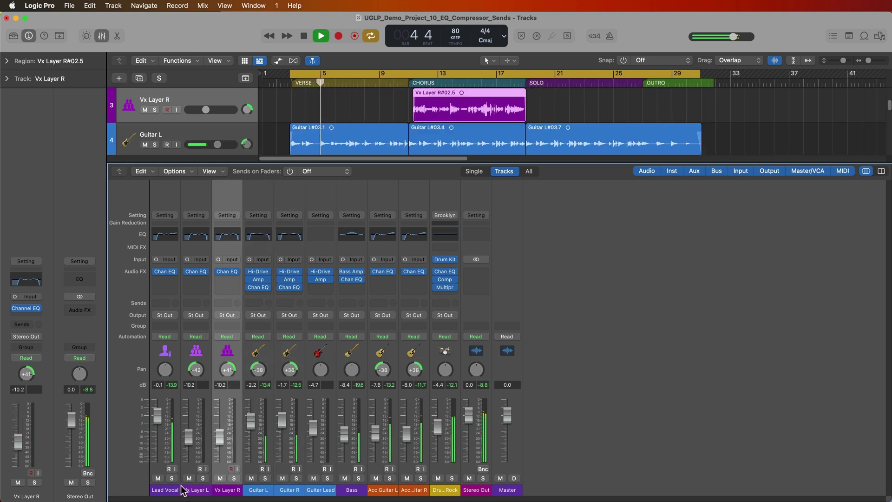
left_click(166, 489, "shift")
left_click(158, 478)
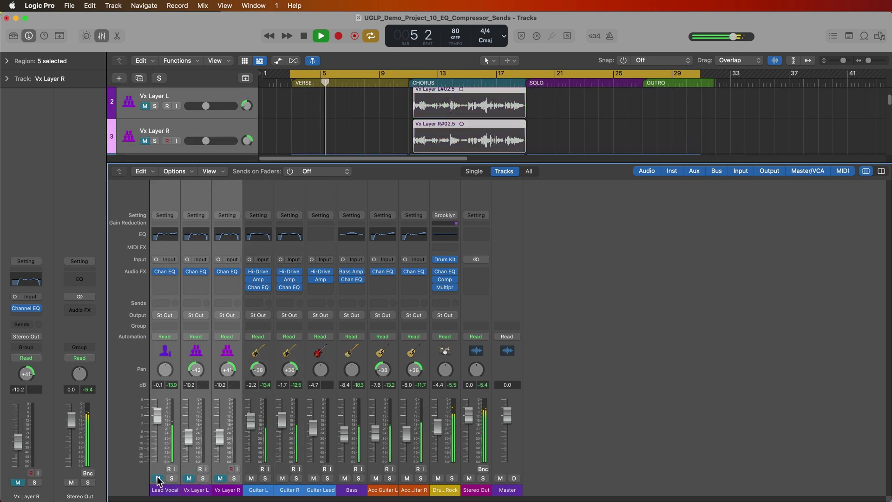
- Lower the Guitar L and R faders together to about -5.5 dB and -5.0 dB against the mix
left_click(258, 489)
left_click(289, 489, "shift")
left_click_drag(282, 418, 282, 429)
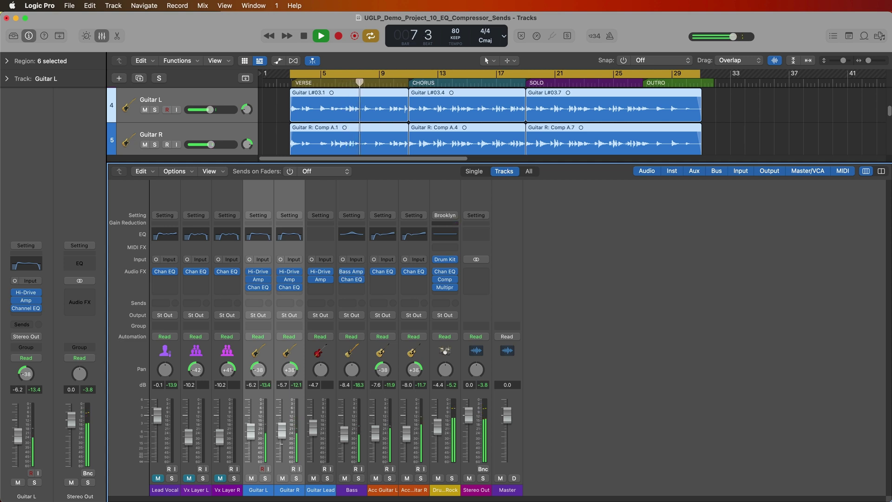
left_click_drag(282, 430, 282, 428)
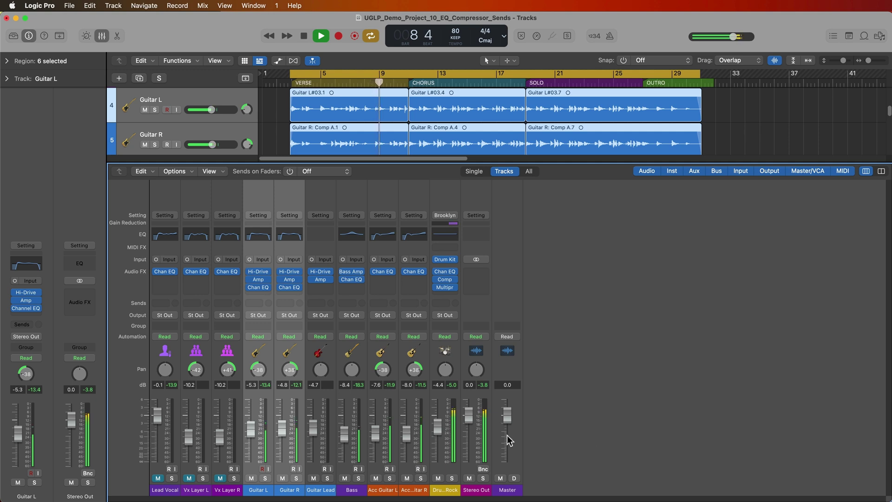
left_click_drag(281, 428, 282, 431)
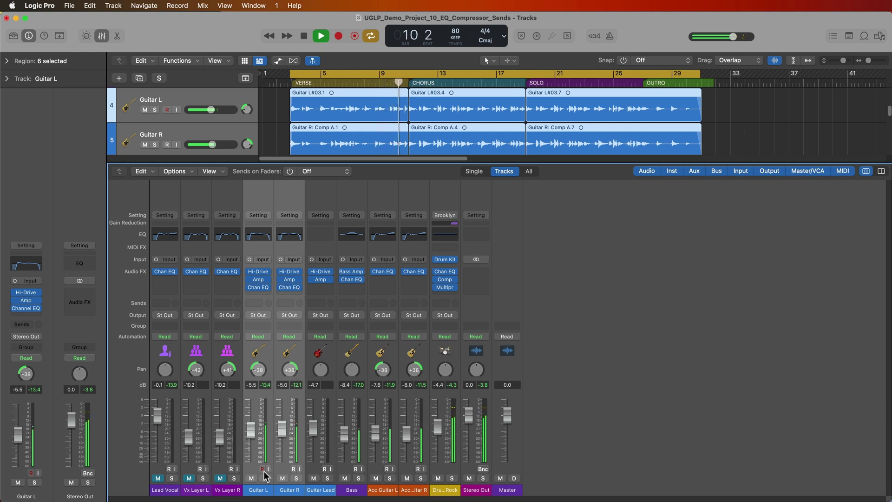
- Unmute the Lead Vocal and both Vx Layer tracks, and stop playback with the Drums - Indie Rock track selected
left_click(229, 489)
left_click(162, 490)
left_click(447, 491)
key("space")
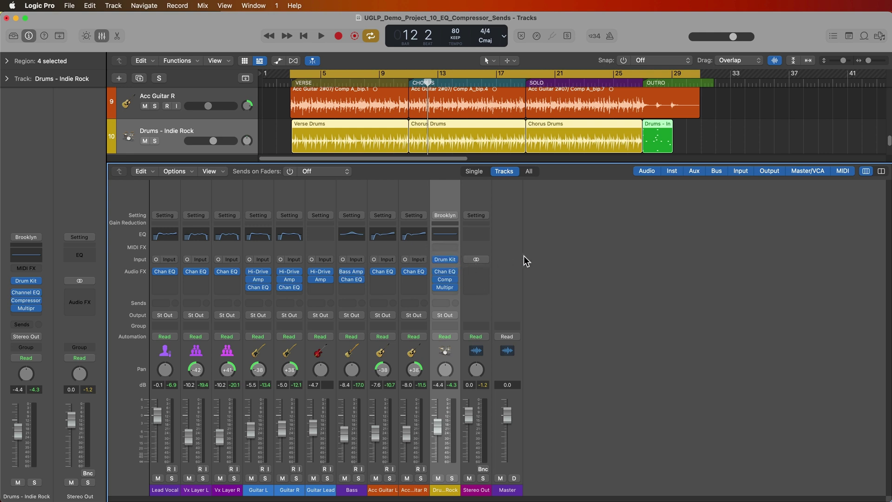
- Switch the drum track's Drum Kit Designer to Multi-Output and add aux channels for Kick, Snare, Toms and Hi-Hat/Perc
left_click(455, 262)
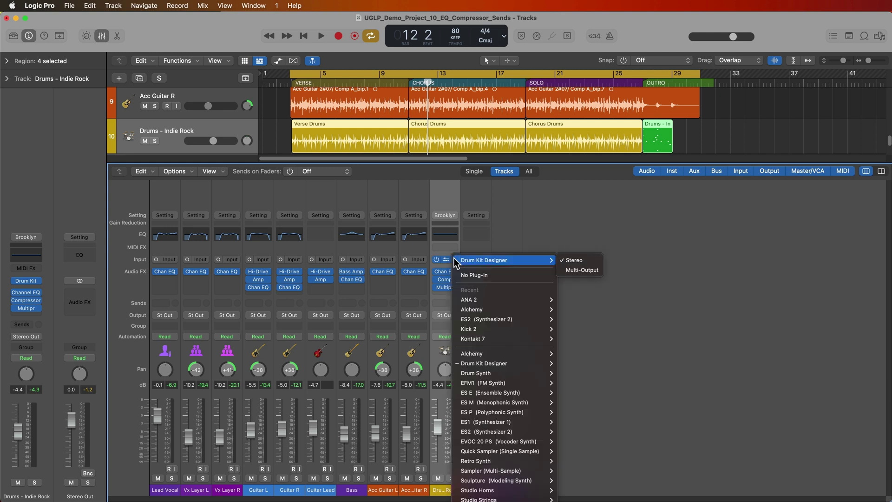
left_click(502, 237)
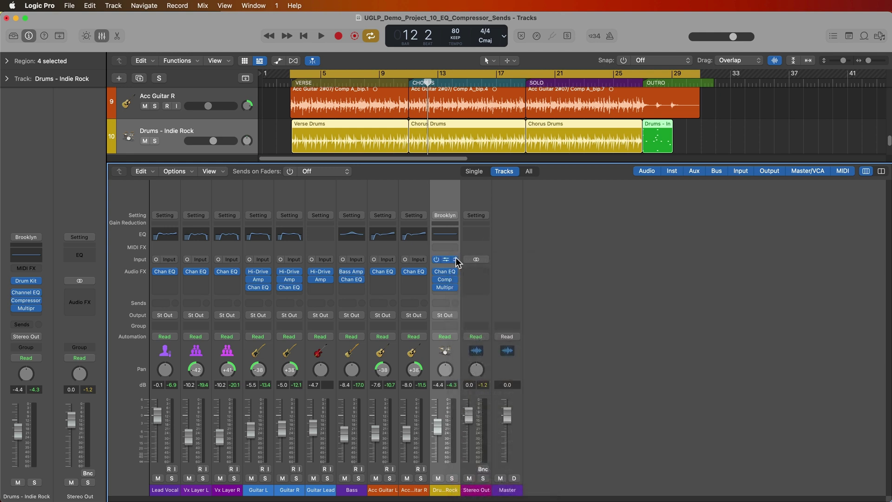
left_click(455, 262)
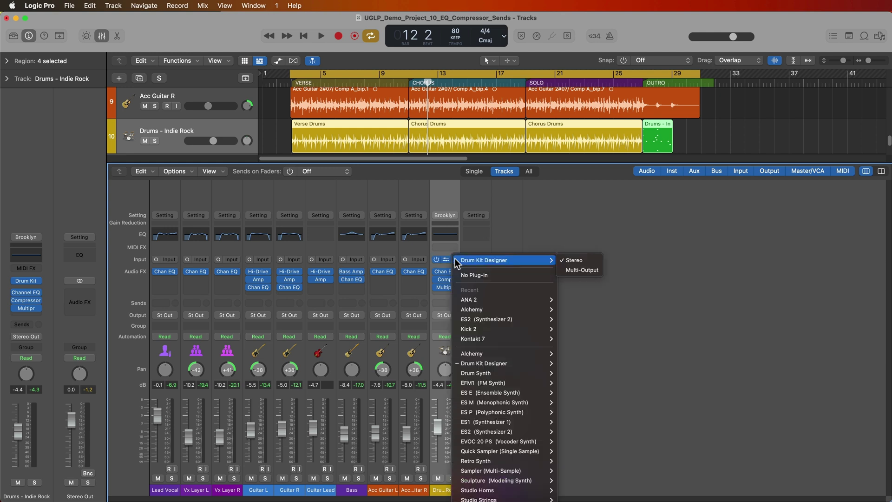
mouse_move(534, 264)
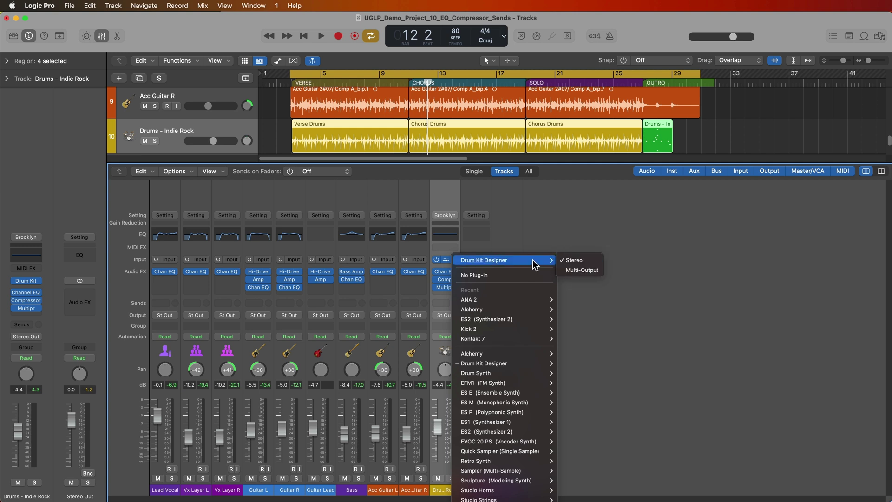
left_click(576, 272)
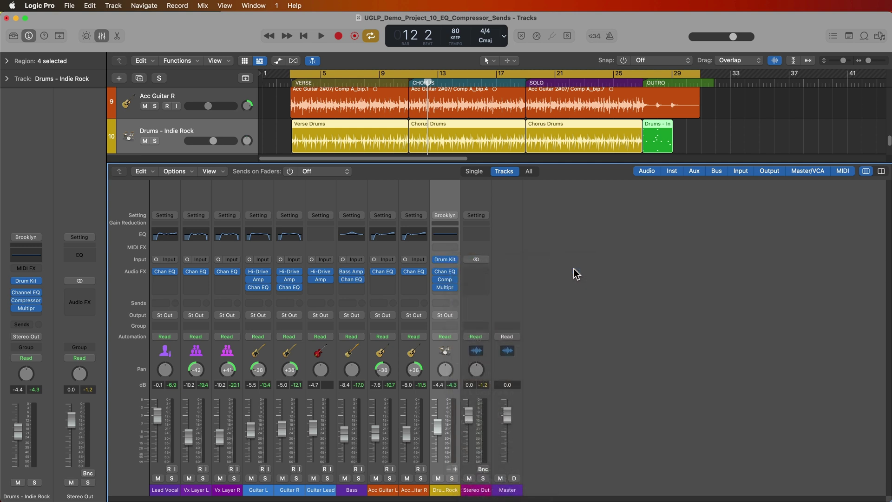
left_click(456, 469)
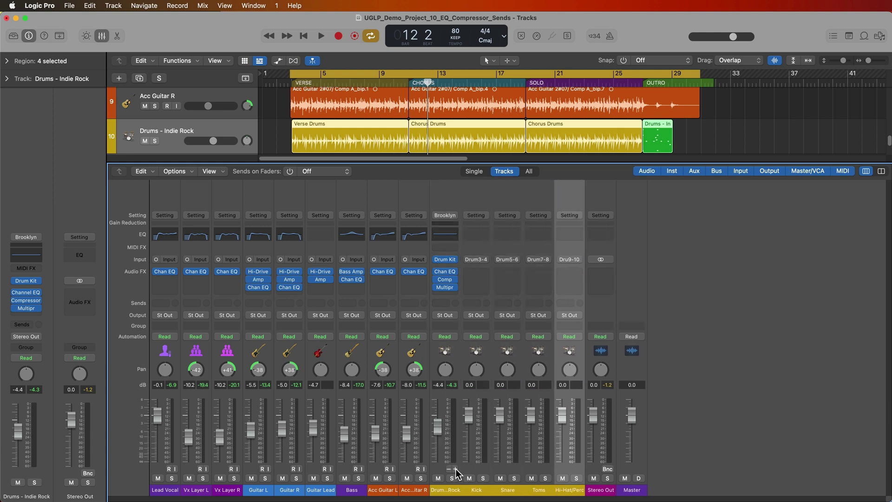
- Step through the drum track and its Kick, Snare, Toms and Hi-Hat/Perc channels to review the separate outputs
left_click(476, 489)
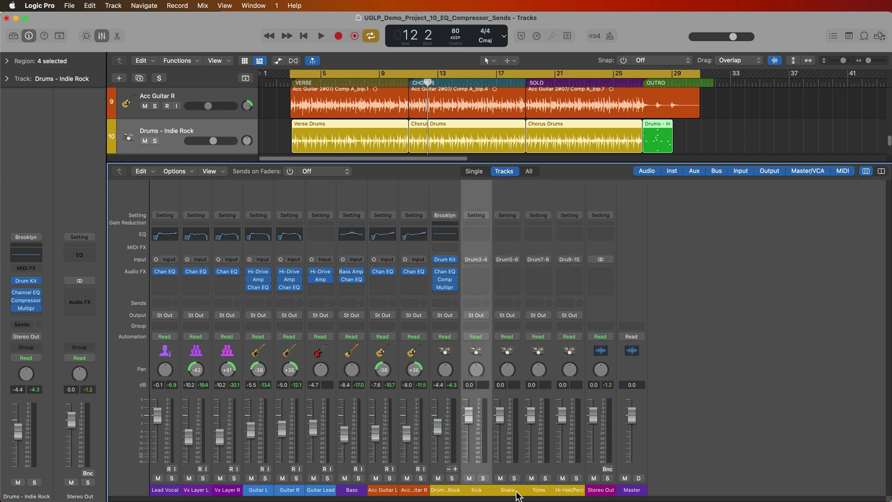
left_click(517, 492)
left_click(548, 492)
left_click(563, 493)
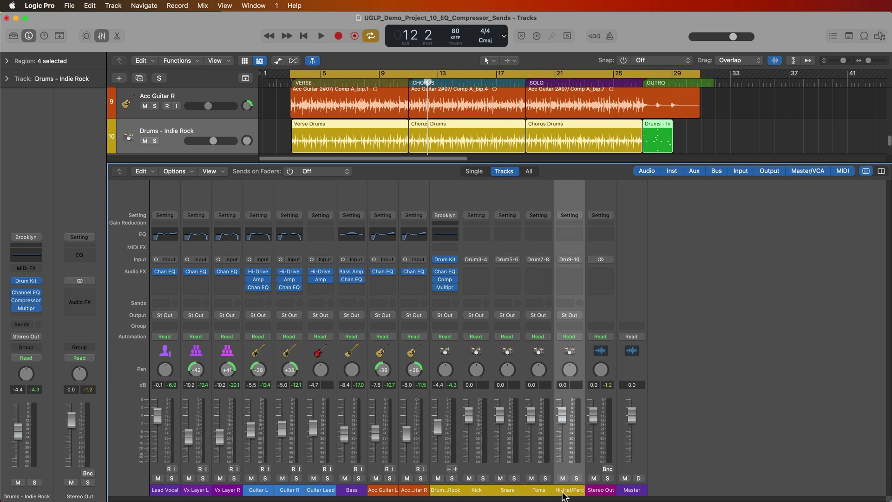
left_click(441, 490)
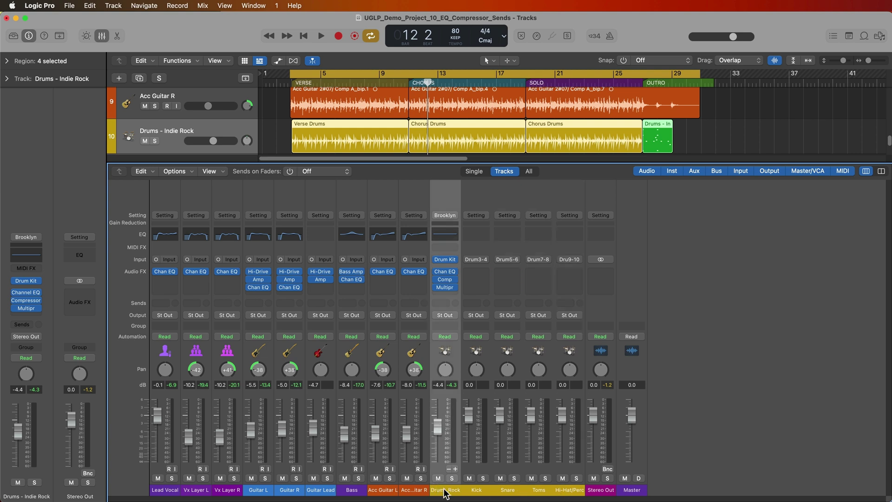
key("Right")
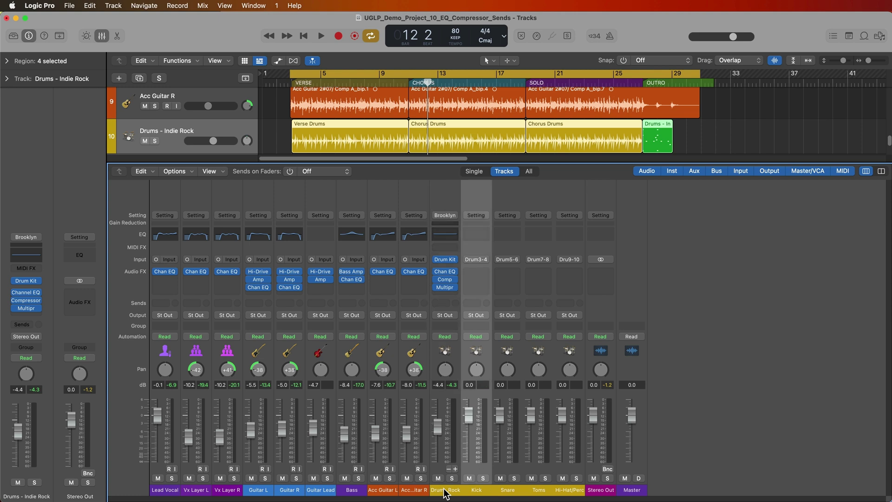
key("Right")
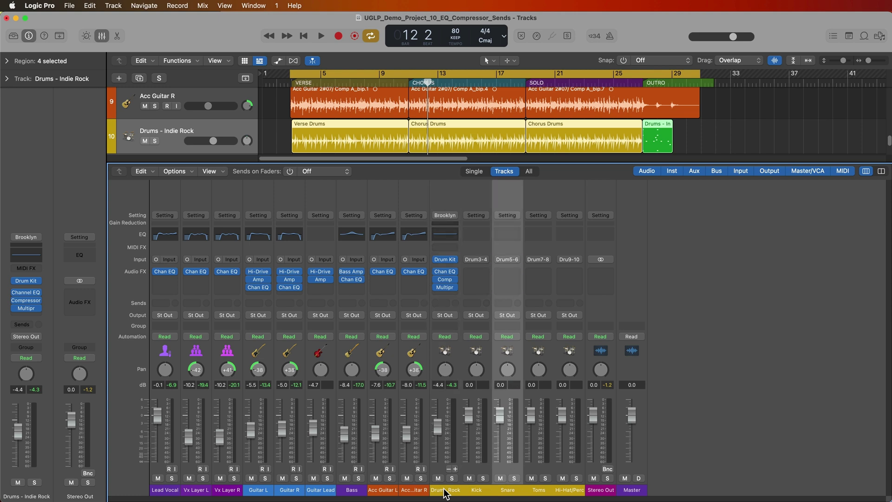
key("Right")
key("Right")
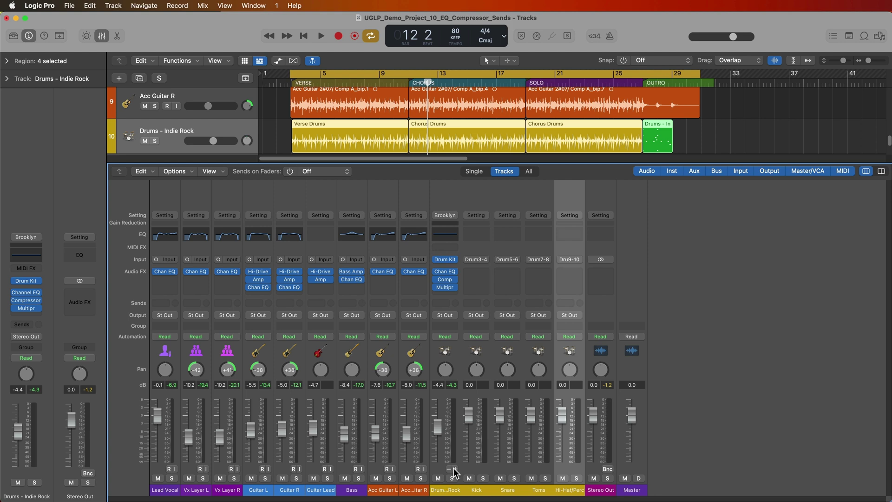
left_click(453, 469)
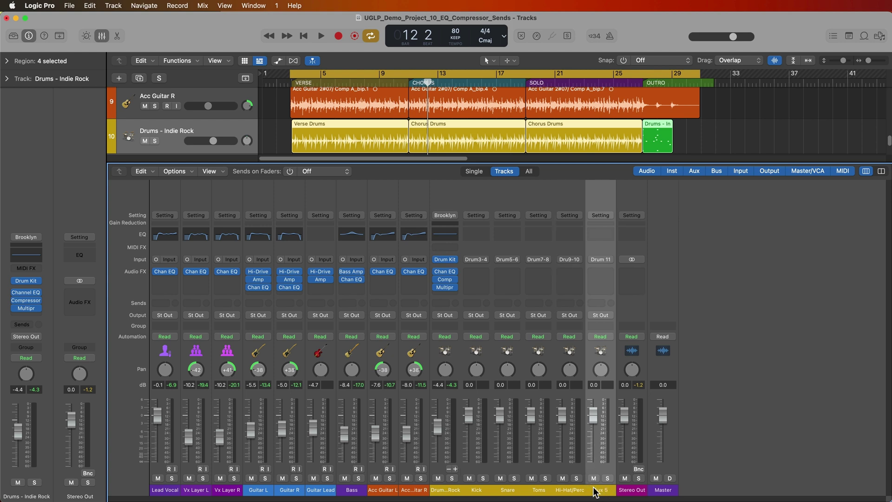
key("Delete")
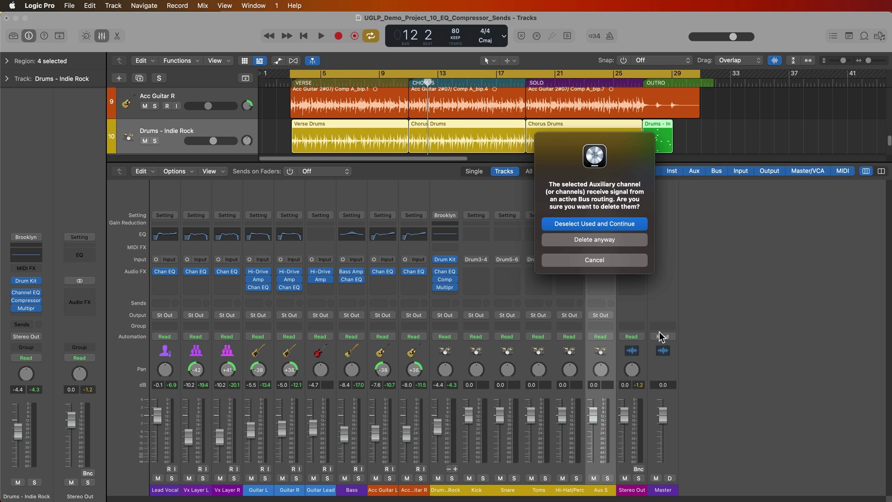
left_click(594, 240)
- Solo the drum track, remove its Channel EQ, Compressor and Multipressor plug-ins, and audition it without effects
key("s")
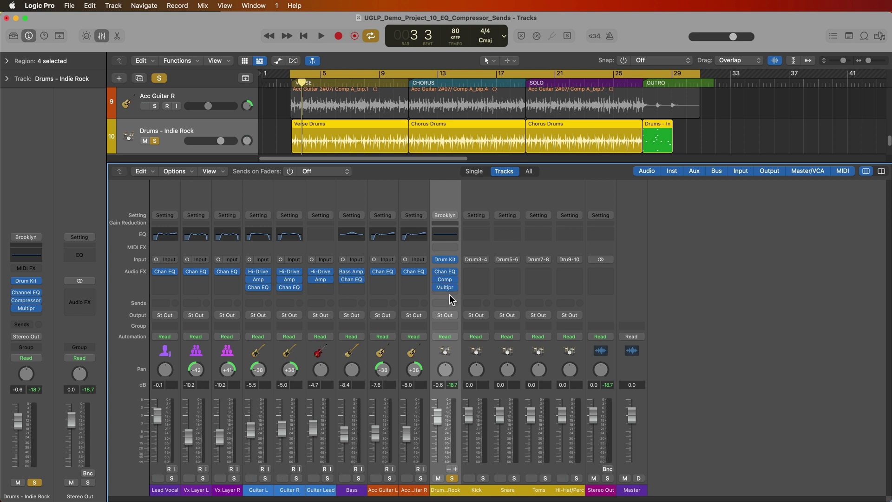
left_click(456, 272)
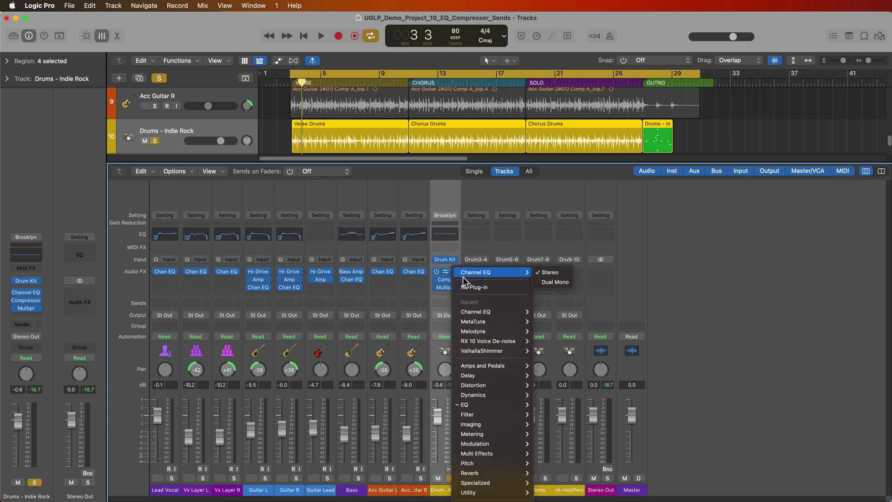
left_click(467, 287)
left_click(457, 280)
left_click(454, 289)
left_click(454, 288)
left_click(451, 303)
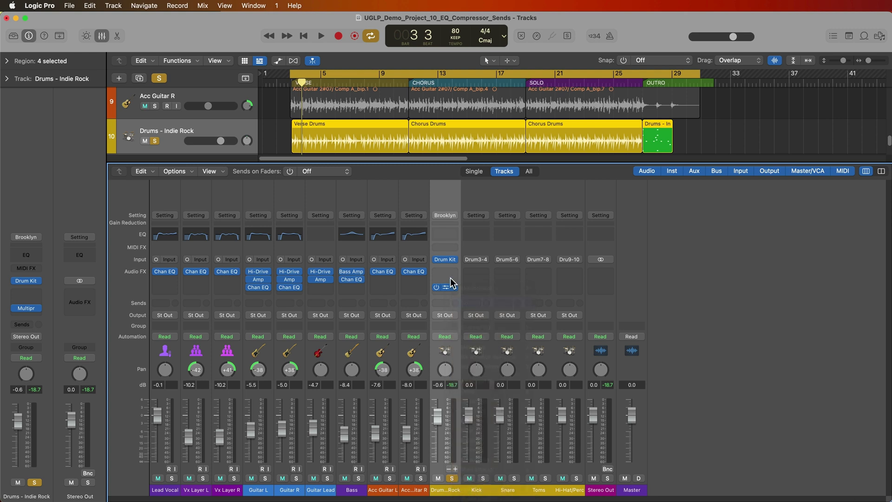
key("space")
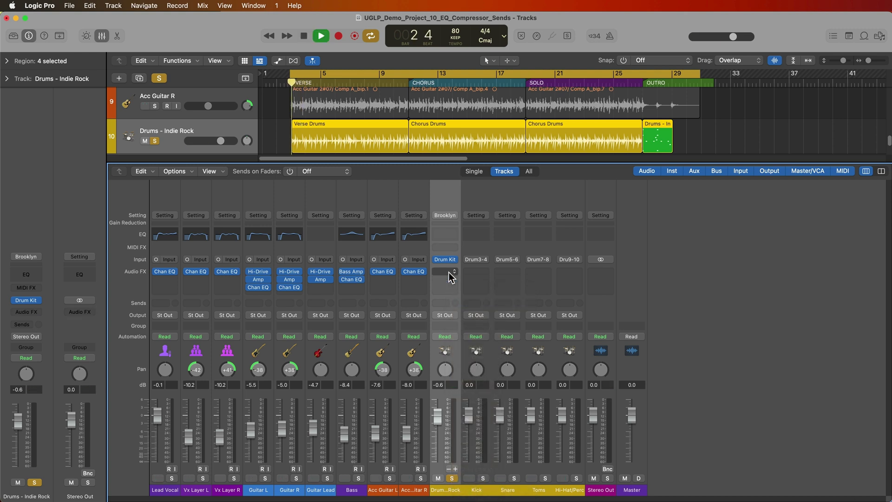
key("space")
- Insert a stereo Channel EQ on the Drums - Indie Rock channel and open its window
left_click(449, 272)
mouse_move(458, 296)
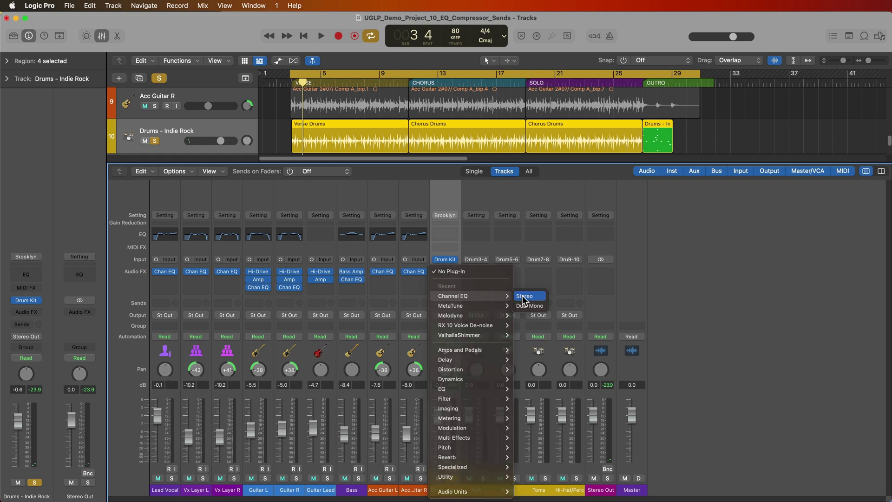
left_click(524, 296)
left_click(446, 272)
left_click_drag(659, 139, 579, 148)
- During playback, boost the drum EQ's high shelf about 4.2 dB at 6400 Hz (Q 0.67) and its low-mid band about 3.0 dB at 286 Hz
key("space")
left_click_drag(662, 257, 639, 250)
left_click_drag(651, 340, 651, 353)
left_click_drag(640, 254, 653, 248)
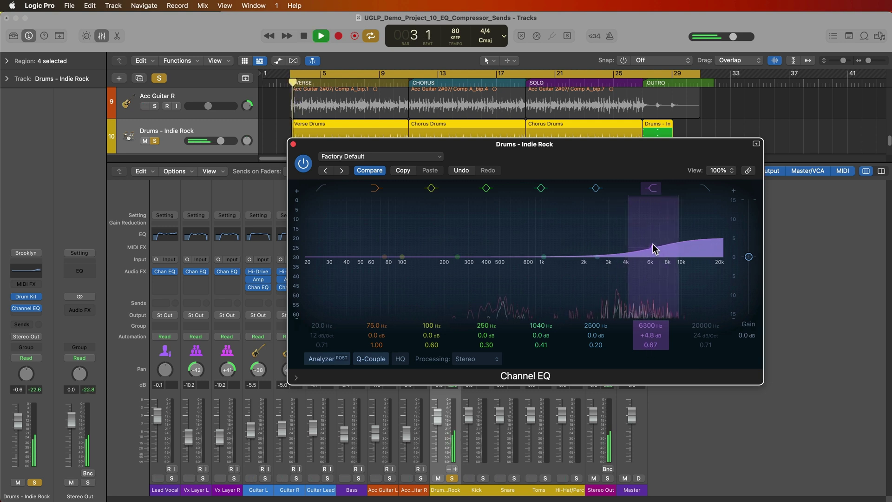
mouse_move(458, 256)
left_mouse_down()
mouse_move(472, 243)
mouse_move(475, 253)
mouse_move(464, 247)
left_mouse_up()
key("space")
key("space")
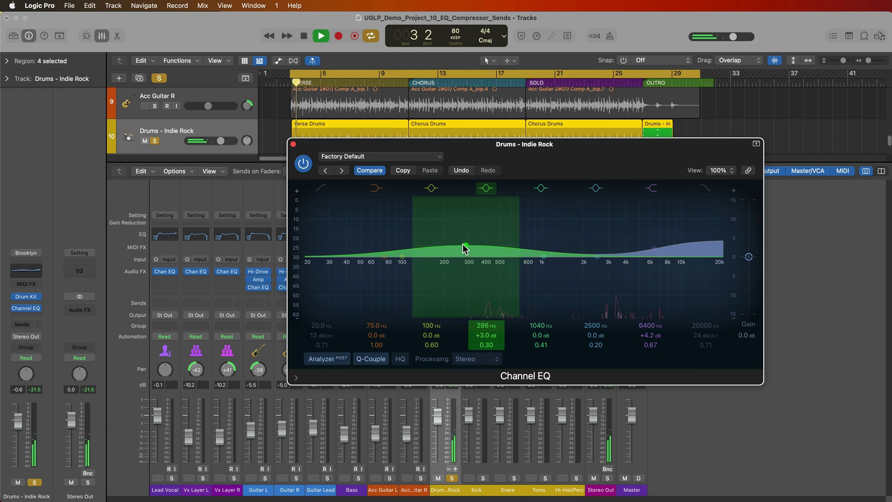
- Lower the drum EQ's output gain slightly, stop playback, close the EQ and unsolo the drum track
left_click_drag(748, 258, 748, 261)
key("space")
left_click(293, 144)
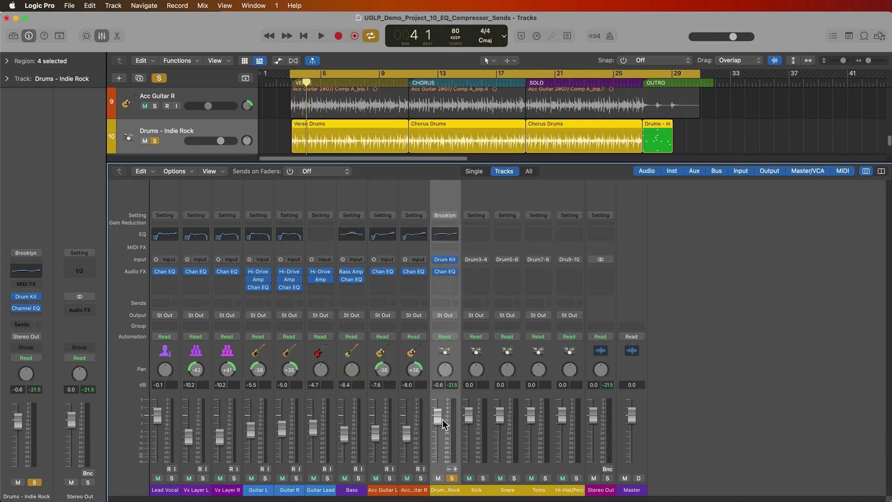
left_click(451, 478)
- Solo the Kick channel during playback, insert a stereo Channel EQ on it and open the EQ
left_click(485, 491)
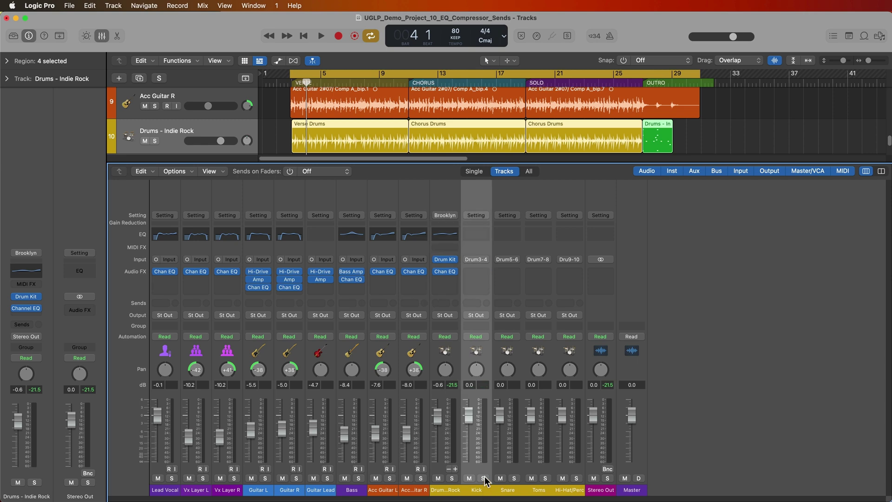
left_click(483, 478)
key("space")
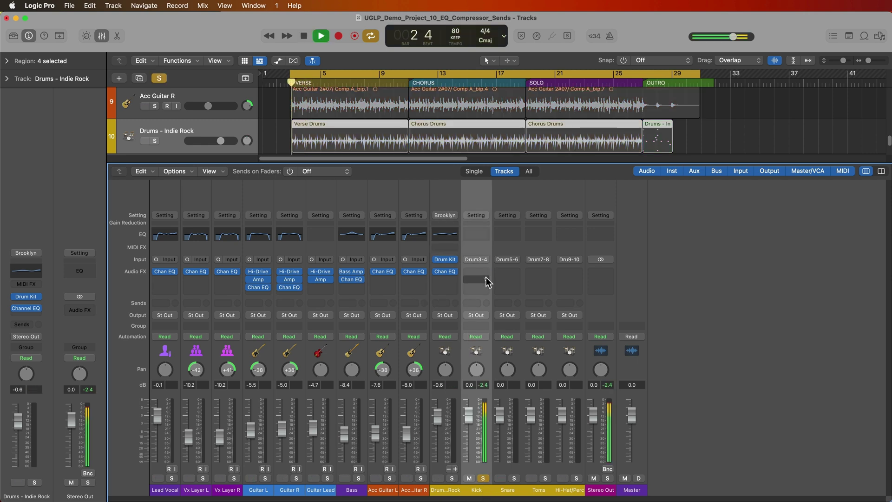
left_click(485, 273)
mouse_move(508, 295)
left_click(551, 297)
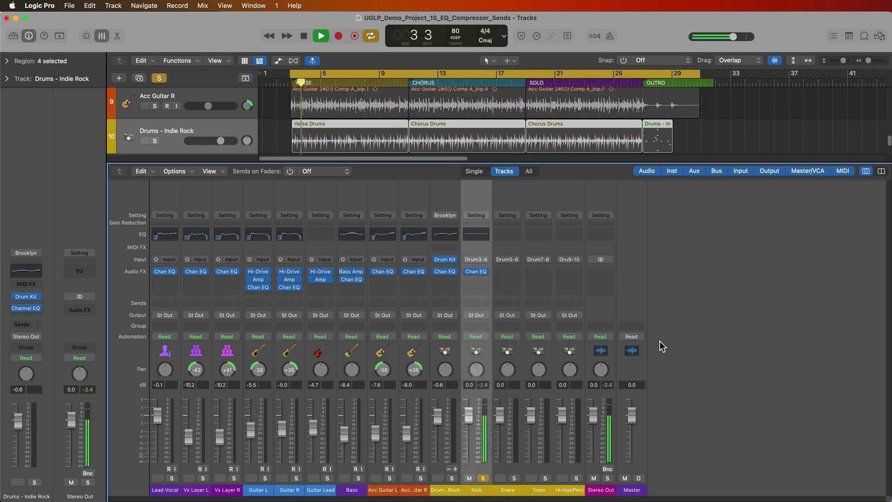
left_click(483, 274)
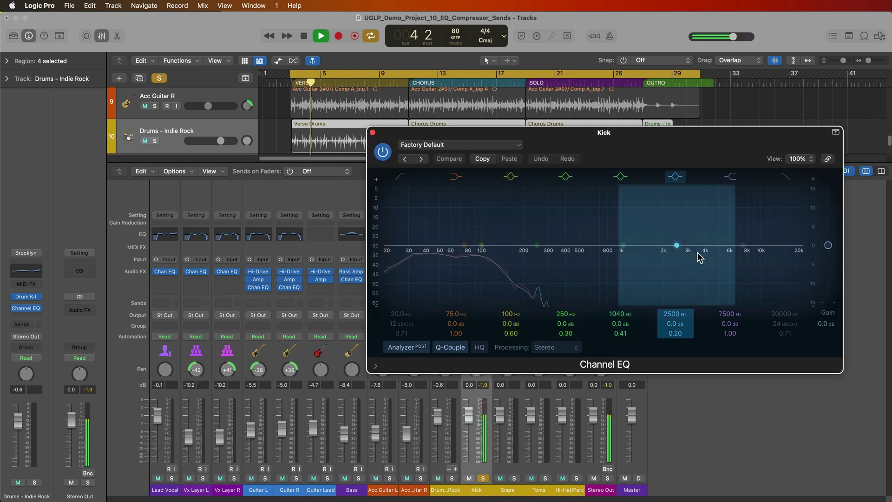
- Boost the Kick EQ's upper-mid band about 2.6 dB at 3060 Hz, comparing the channel in the mix and soloed
left_click_drag(678, 242, 687, 201)
key("space")
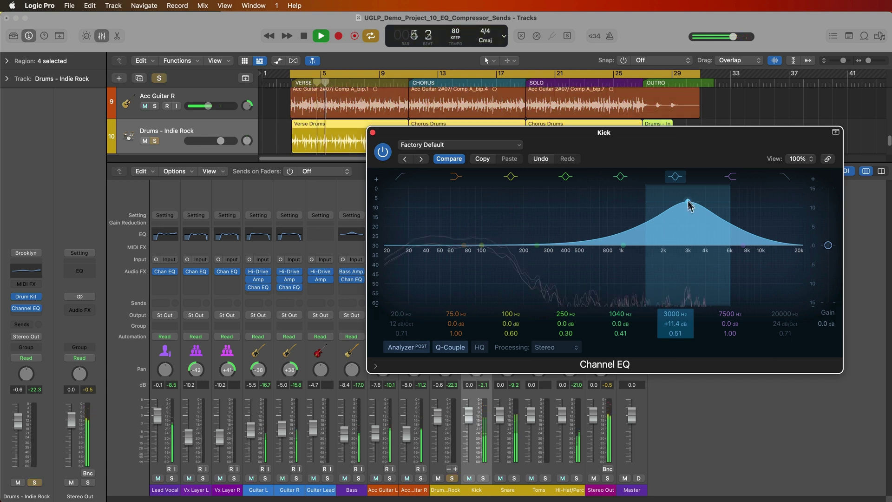
left_click(483, 479)
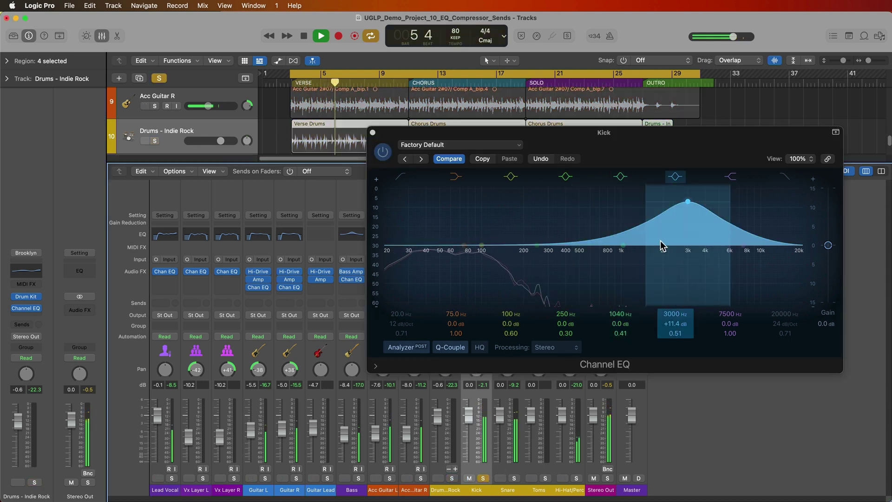
key("space")
left_click_drag(688, 202, 688, 244)
key("space")
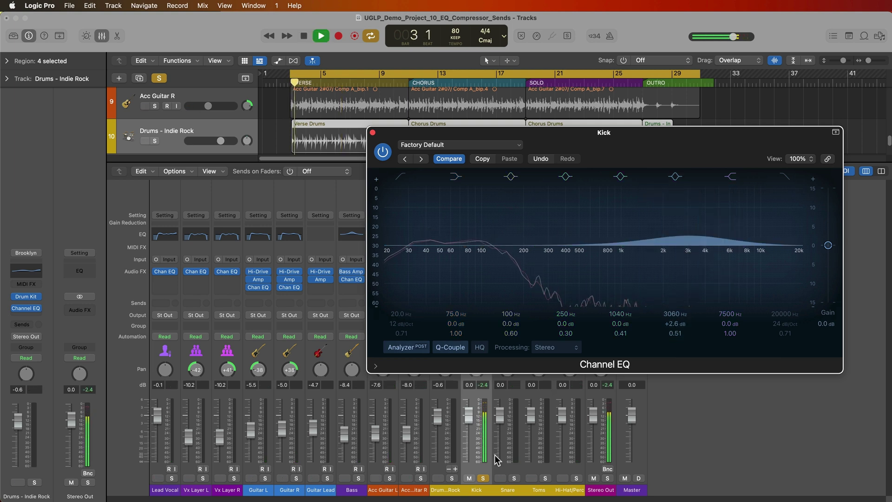
- Unsolo the Kick channel, set its fader to about -0.4 dB against the mix, and close its EQ
left_click(483, 478)
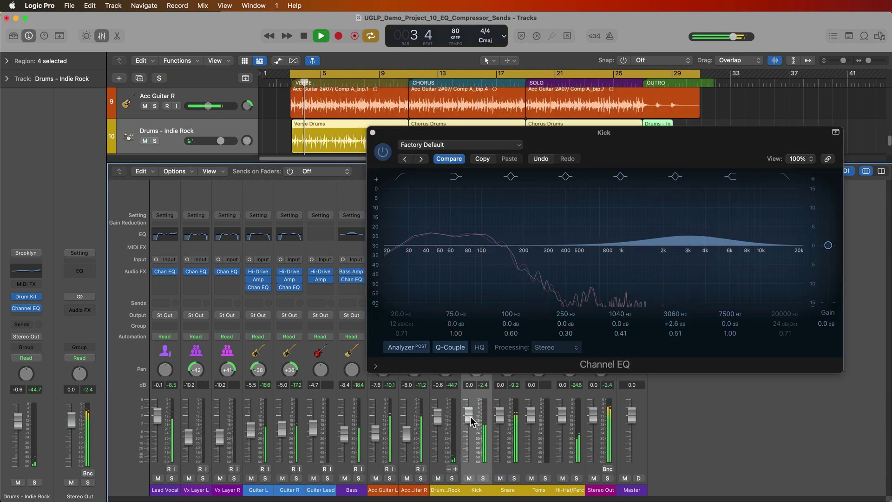
left_click_drag(468, 417, 468, 416)
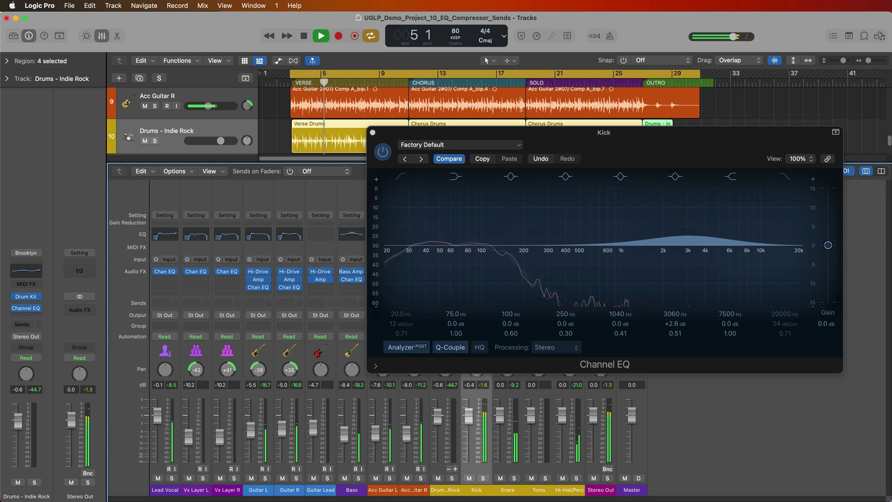
left_click(373, 133)
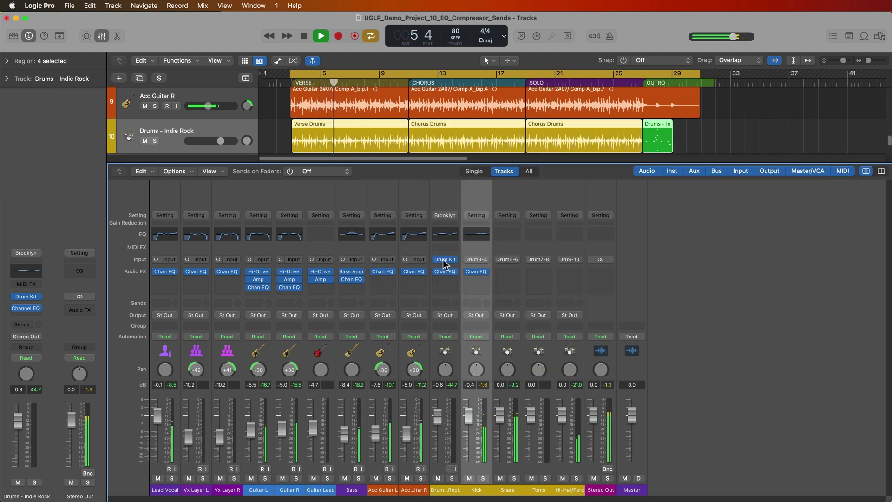
- Solo the Snare channel, insert a stereo Channel EQ on it and open the EQ
left_click(514, 478)
left_click(513, 492)
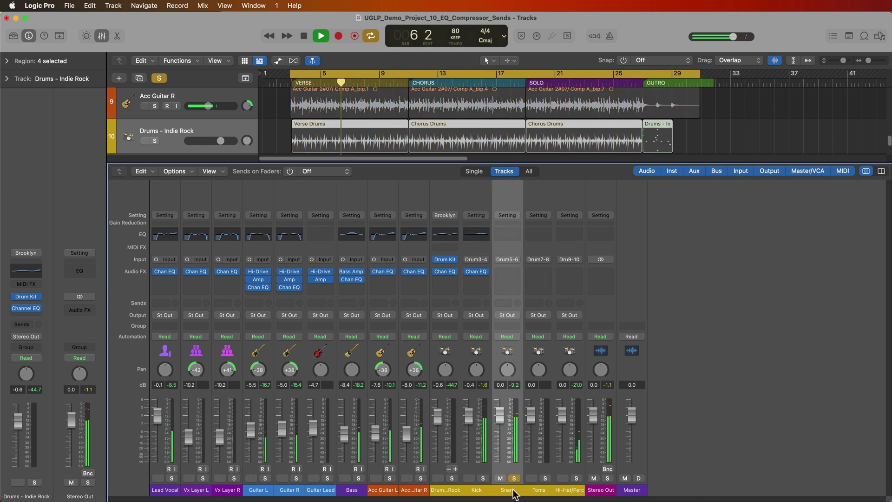
left_click(516, 278)
mouse_move(535, 296)
left_click(580, 294)
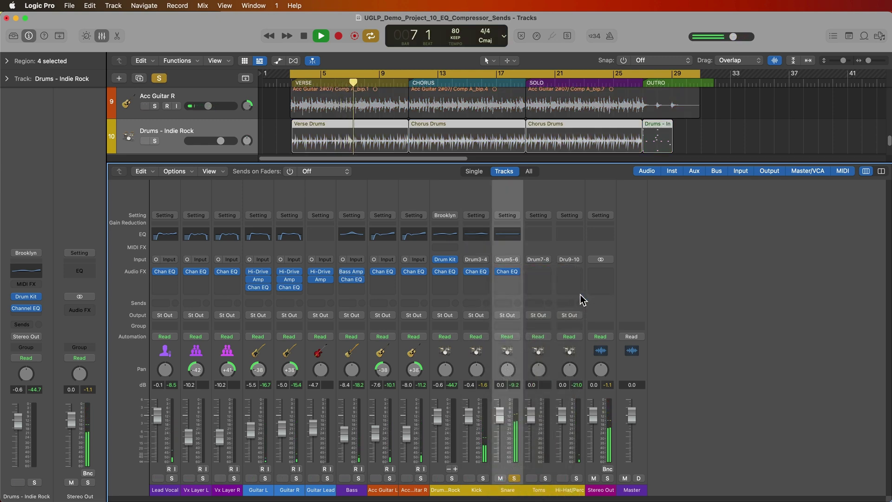
left_click(511, 273)
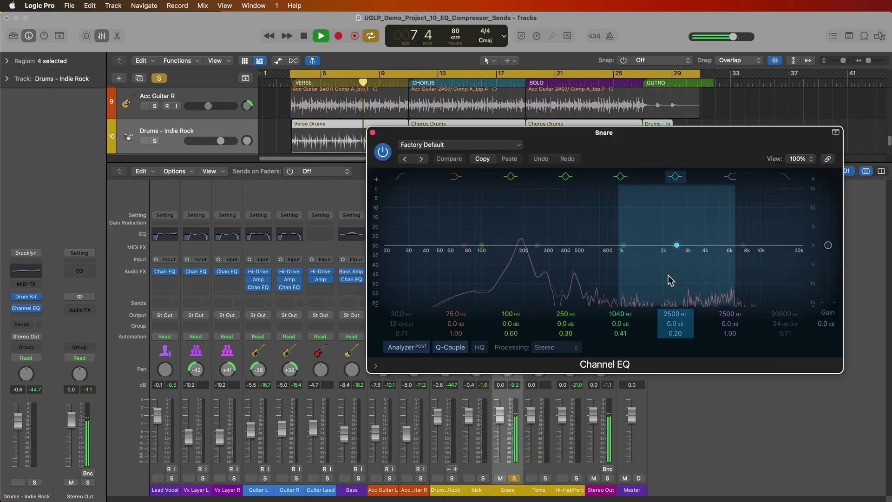
- Stop playback and boost the Snare EQ's high shelf about 2.9 dB at 7250 Hz with a Q of 0.75
key("space")
left_click_drag(742, 245, 750, 231)
left_click_drag(725, 329, 725, 338)
left_click_drag(748, 239, 738, 246)
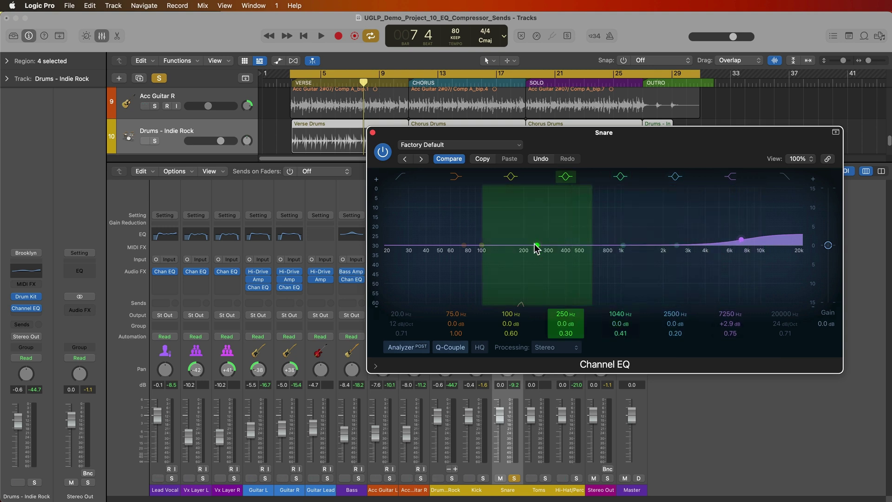
- Boost the Snare's low-mid band about 3.7 dB at 152 Hz and enable a 24 dB/Oct low cut at about 70.5 Hz during playback
mouse_move(537, 245)
left_mouse_down()
mouse_move(521, 224)
mouse_move(533, 236)
left_mouse_up()
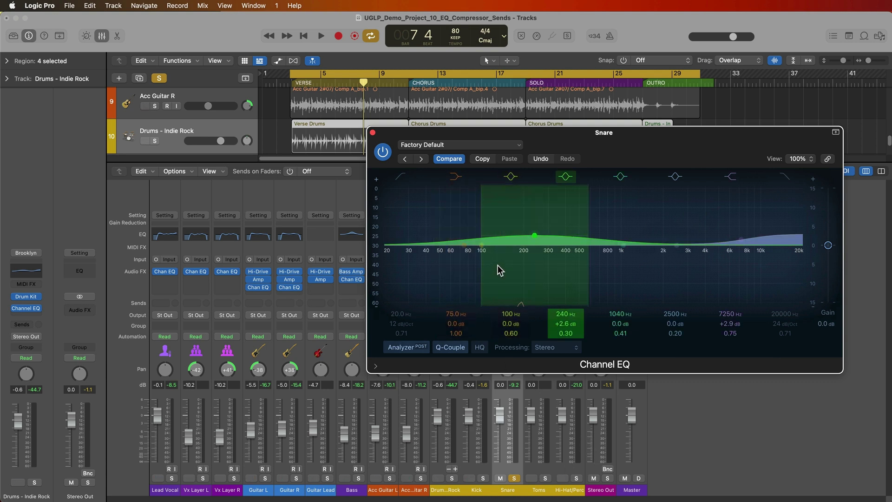
key("space")
left_click_drag(534, 235, 515, 238)
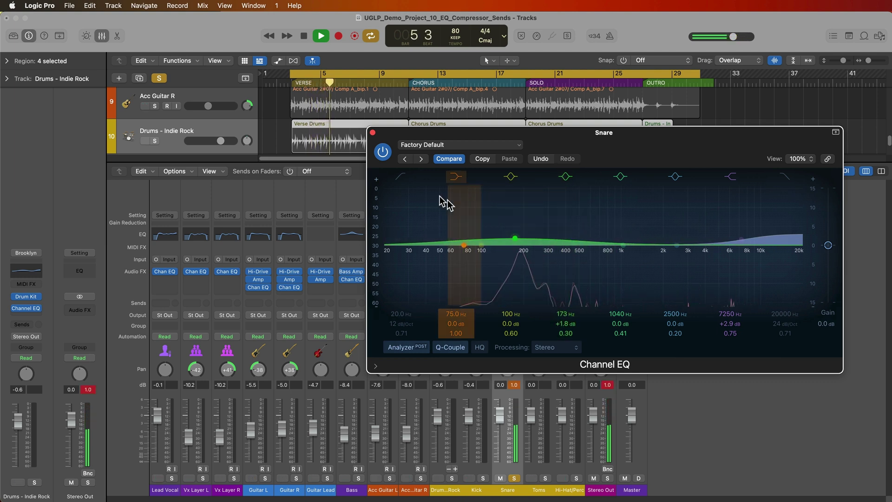
left_click(398, 176)
mouse_move(396, 322)
left_mouse_down()
mouse_move(402, 300)
mouse_move(402, 315)
left_mouse_up()
mouse_move(515, 239)
left_mouse_down()
mouse_move(521, 235)
mouse_move(516, 243)
mouse_move(505, 233)
left_mouse_up()
- Unsolo the Snare channel, set its EQ output gain to about -0.2 dB and close the EQ
left_click(514, 478)
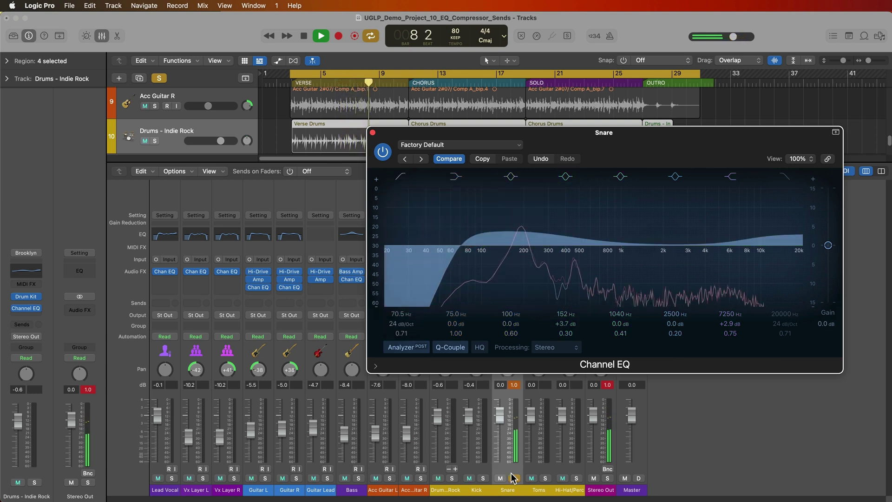
left_click(512, 478)
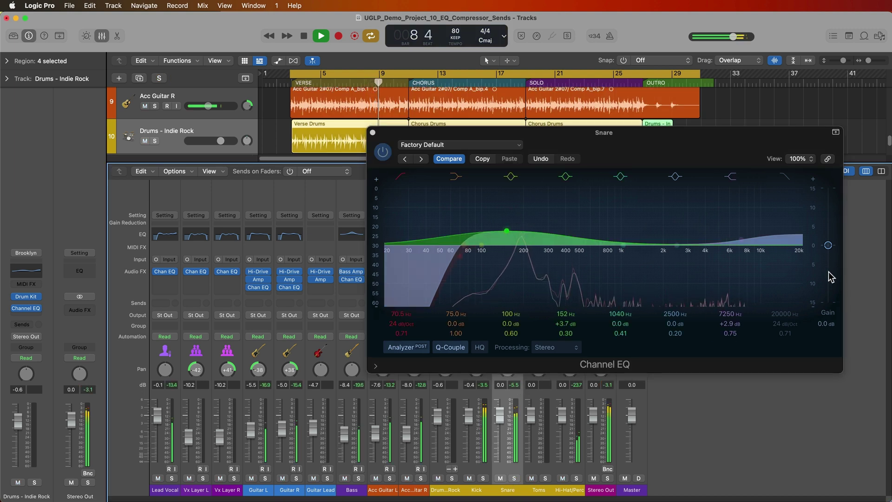
left_click_drag(826, 247, 828, 246)
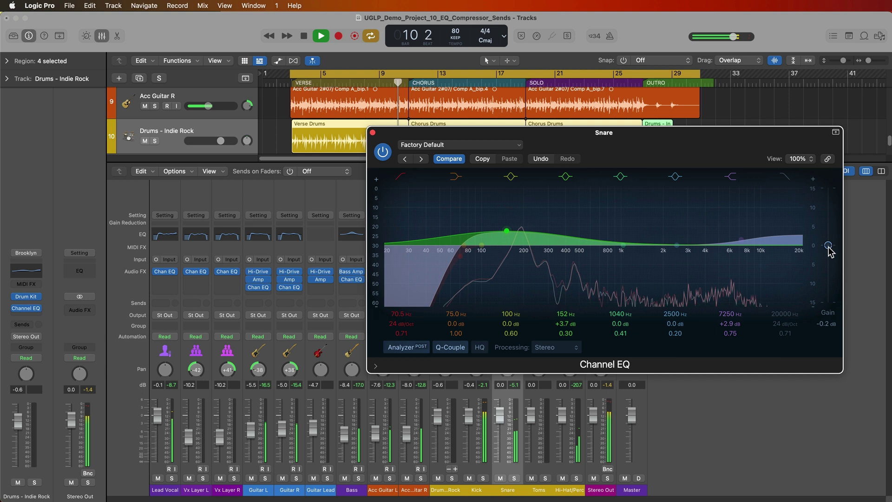
left_click(372, 132)
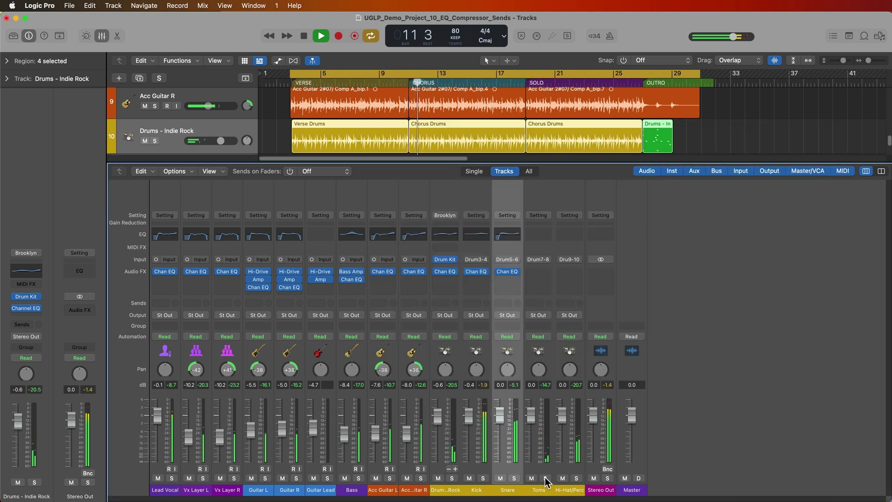
- Raise the Toms fader slightly and lower all five drum channel faders together, bringing the main drum channel to about -1.1 dB
left_click(536, 418)
left_click_drag(536, 418, 536, 414)
left_click_drag(454, 488, 570, 488)
left_click_drag(563, 417, 562, 418)
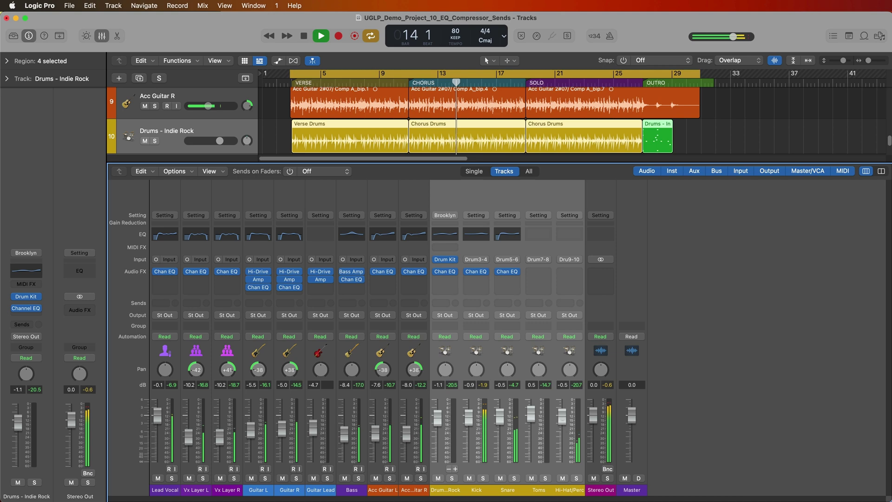
- Hide the Mixer to clear the region selection in the arrangement, then reopen it and clear the multiple channel selection
key("x")
left_click(784, 297)
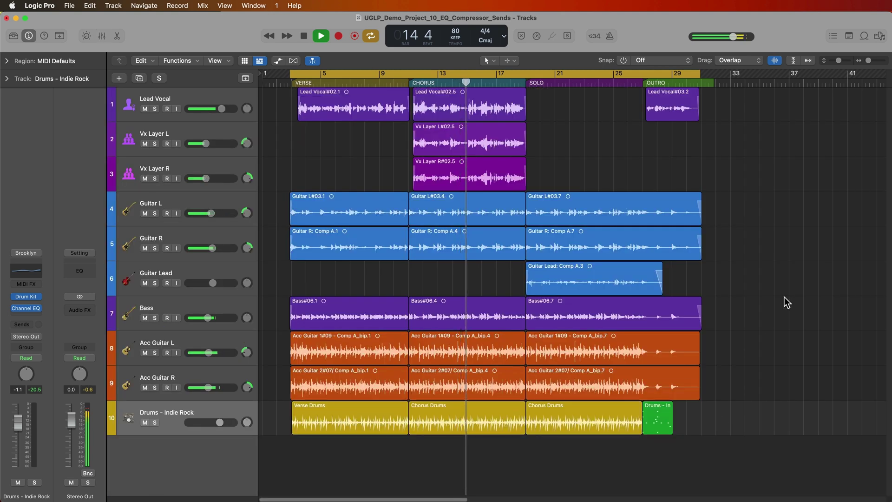
key("x")
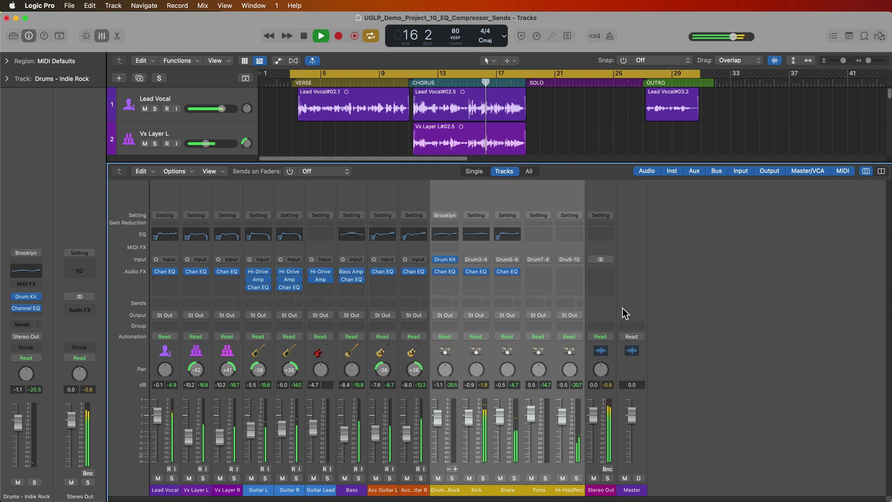
left_click(686, 309)
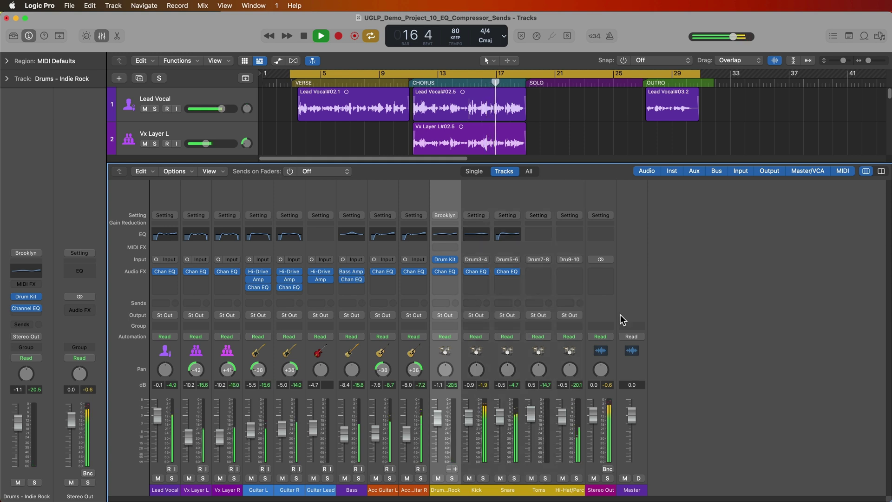
- Lower the Vx Layer L and Vx Layer R faders together to about -11.6 dB and clear the joint selection
left_click(202, 489)
left_click(221, 445, "shift")
left_click_drag(221, 445, 221, 449)
left_click(708, 372)
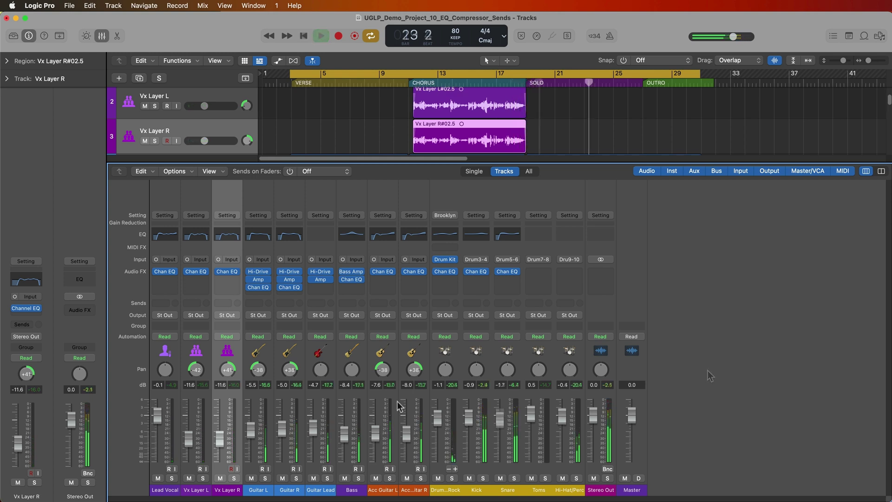
- Stop playback and lower all track faders from Lead Vocal to Hi-Hat/Perc together, bringing Lead Vocal to -1.9 dB, leaving Stereo Out unselected
key("space")
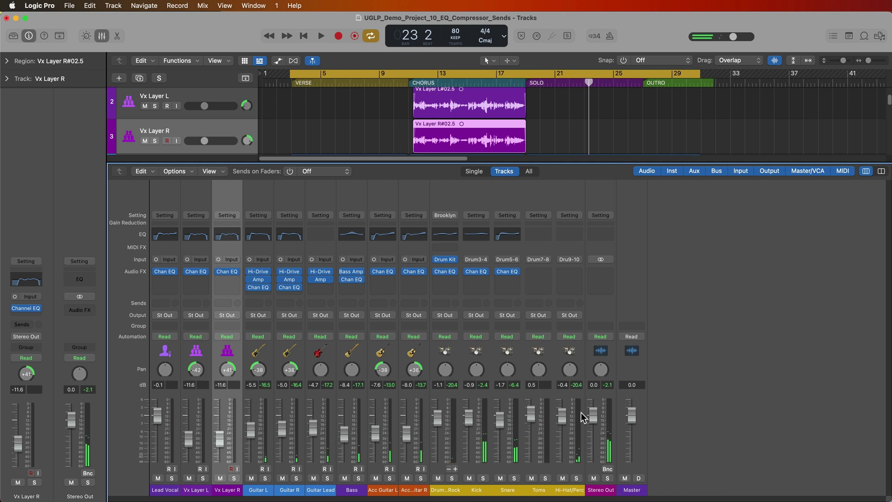
left_click(601, 490)
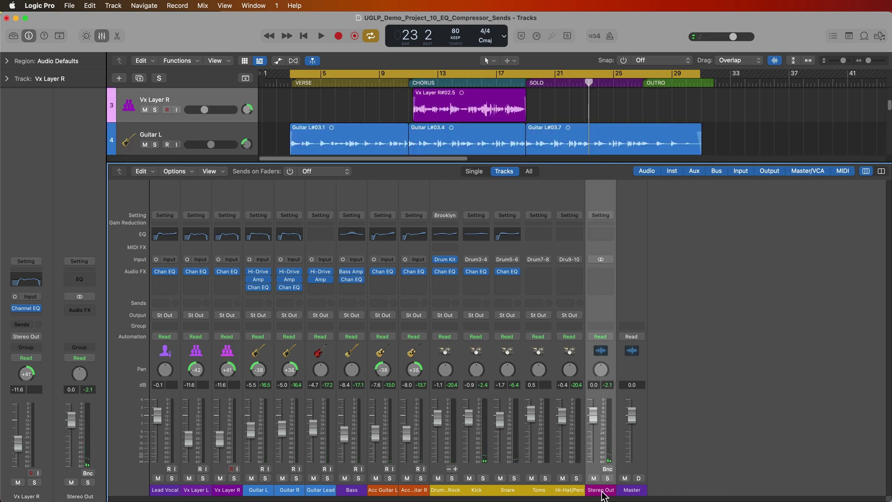
left_click(577, 491)
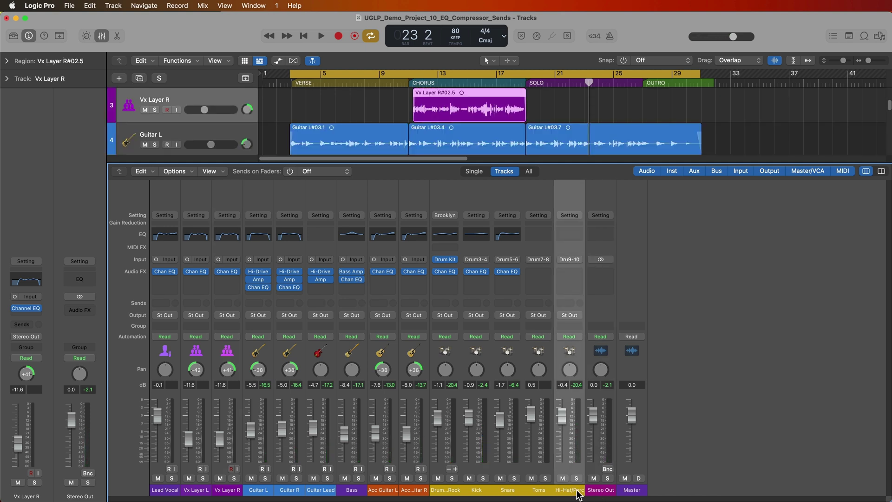
left_click(170, 490, "shift")
left_click_drag(189, 437, 189, 441)
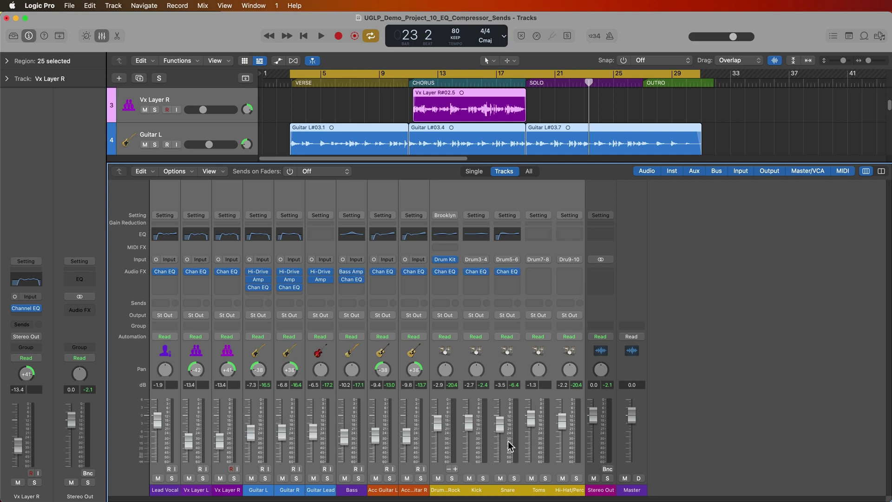
left_click(724, 440)
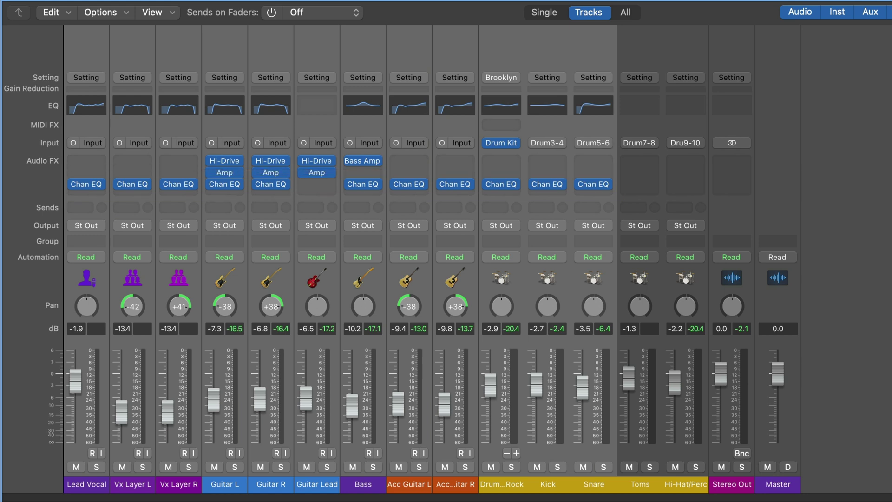
- Toggle bypass on all Channel EQs together, including during playback, to compare the mix with and without EQ, leaving them enabled
left_click(580, 184, "alt")
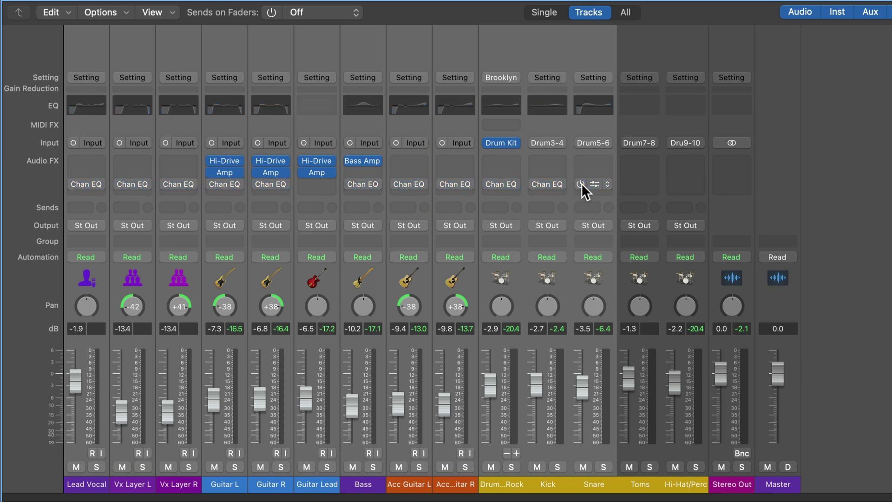
left_click(580, 184, "alt")
left_click(580, 184, "alt")
left_click(581, 183, "alt")
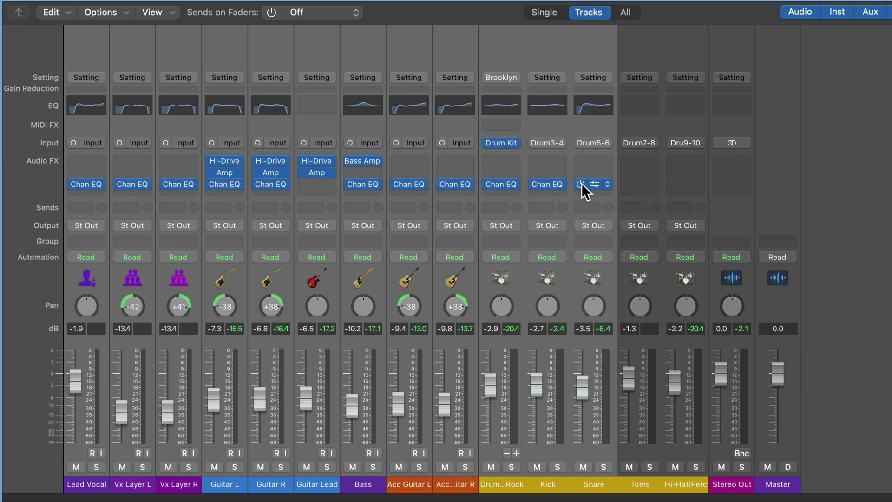
key("space")
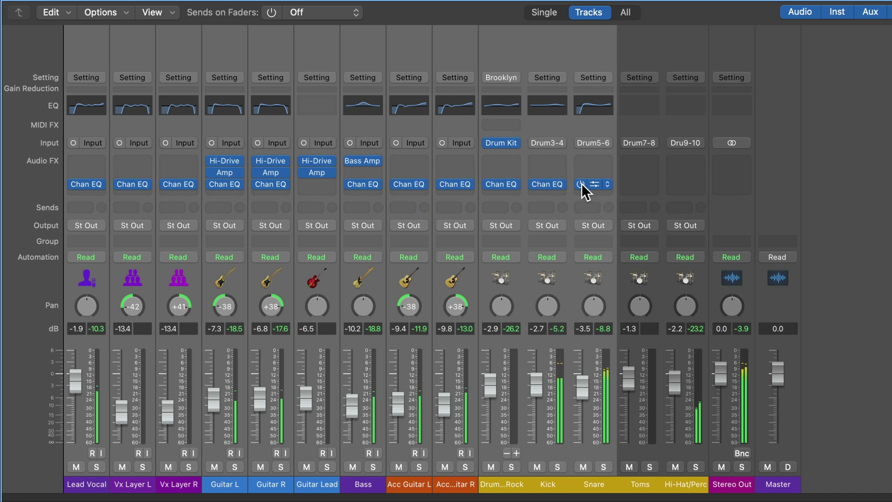
left_click(581, 184, "alt")
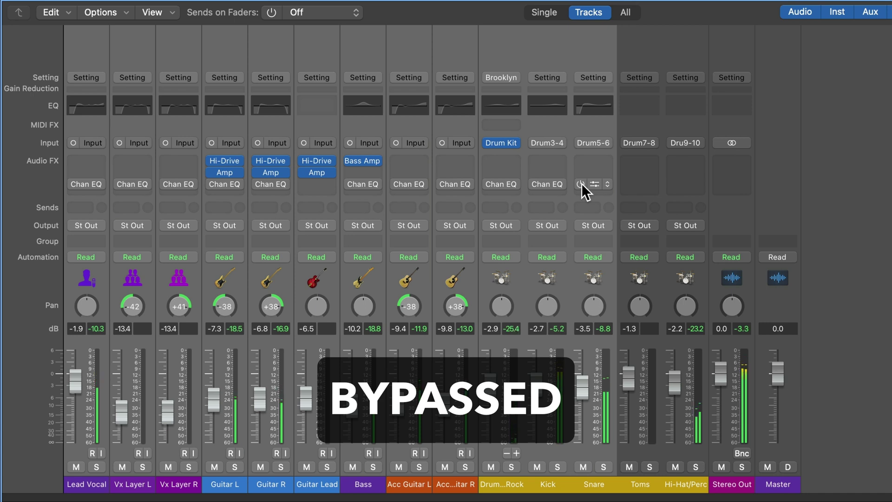
left_click(581, 184, "alt")
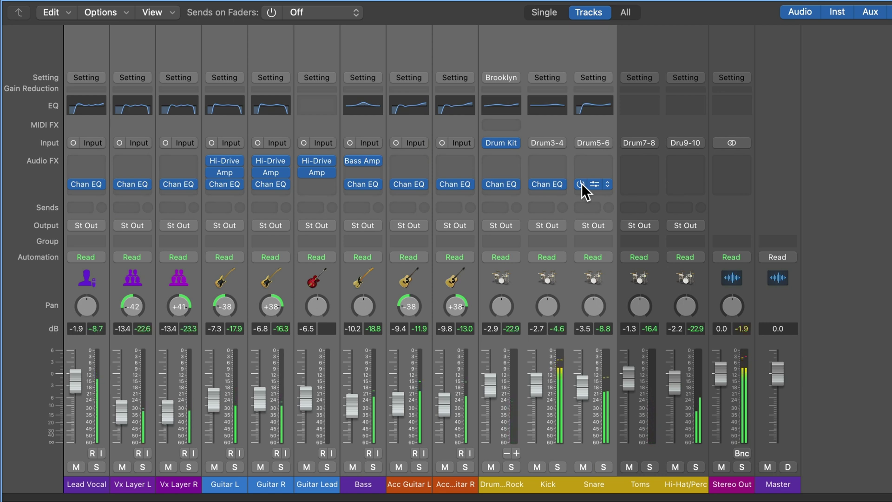
left_click(581, 183, "alt")
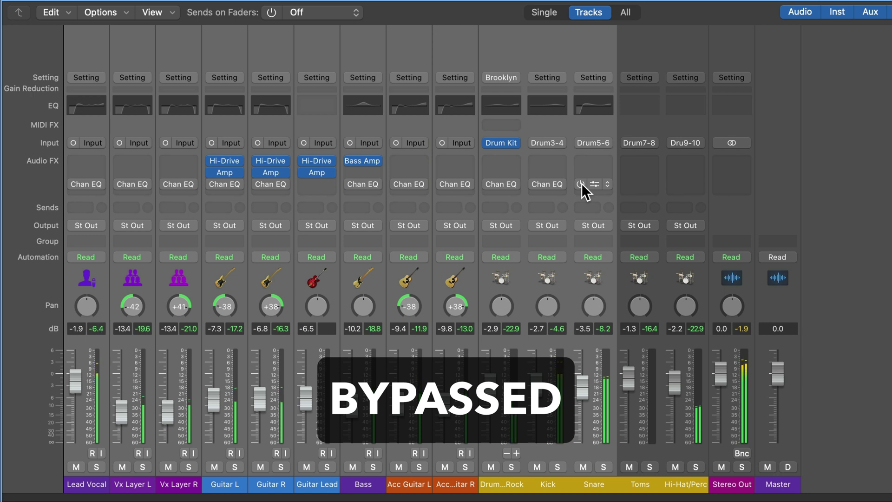
left_click(581, 183, "alt")
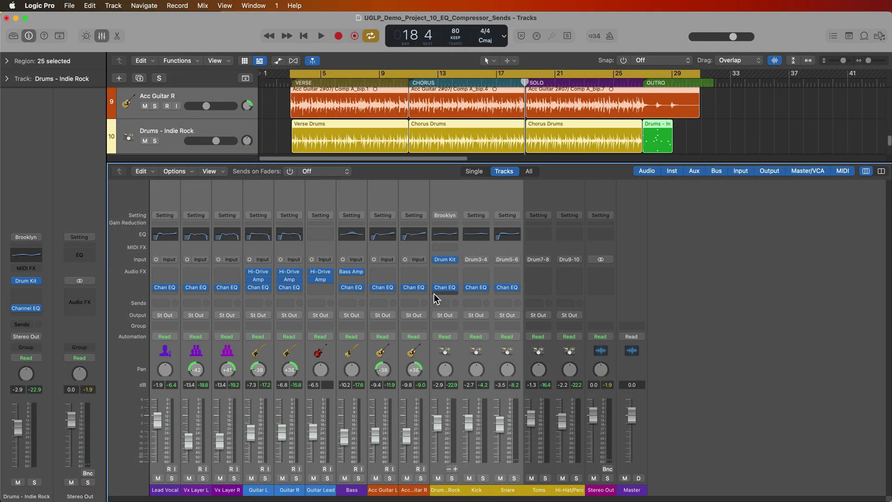
- Open the Lead Vocal's Channel EQ and reposition its window slightly lower over the mixer
left_click(165, 287)
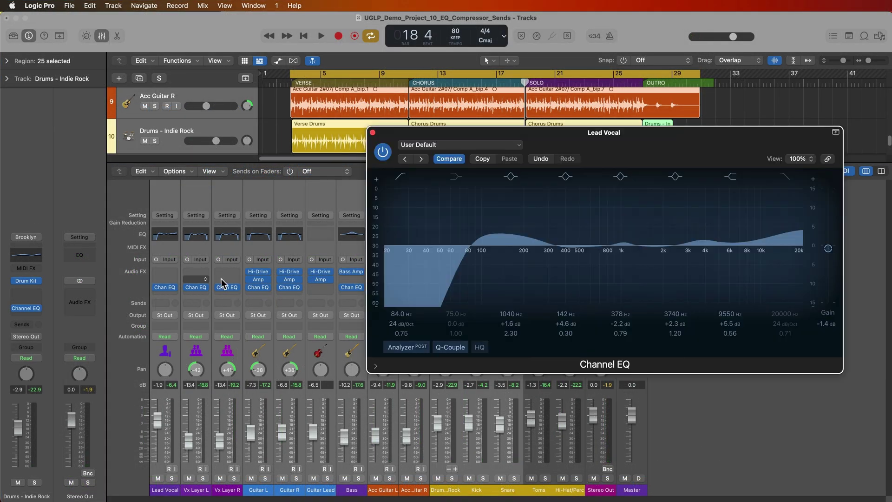
left_click_drag(675, 140, 679, 150)
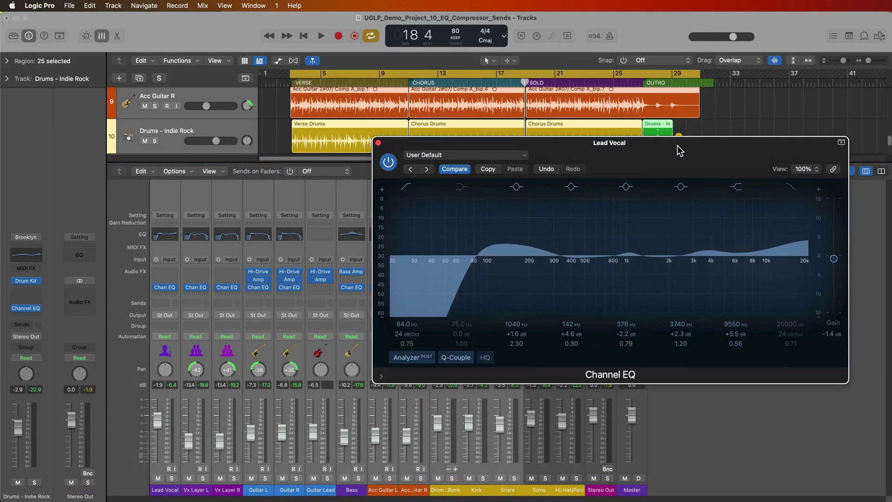